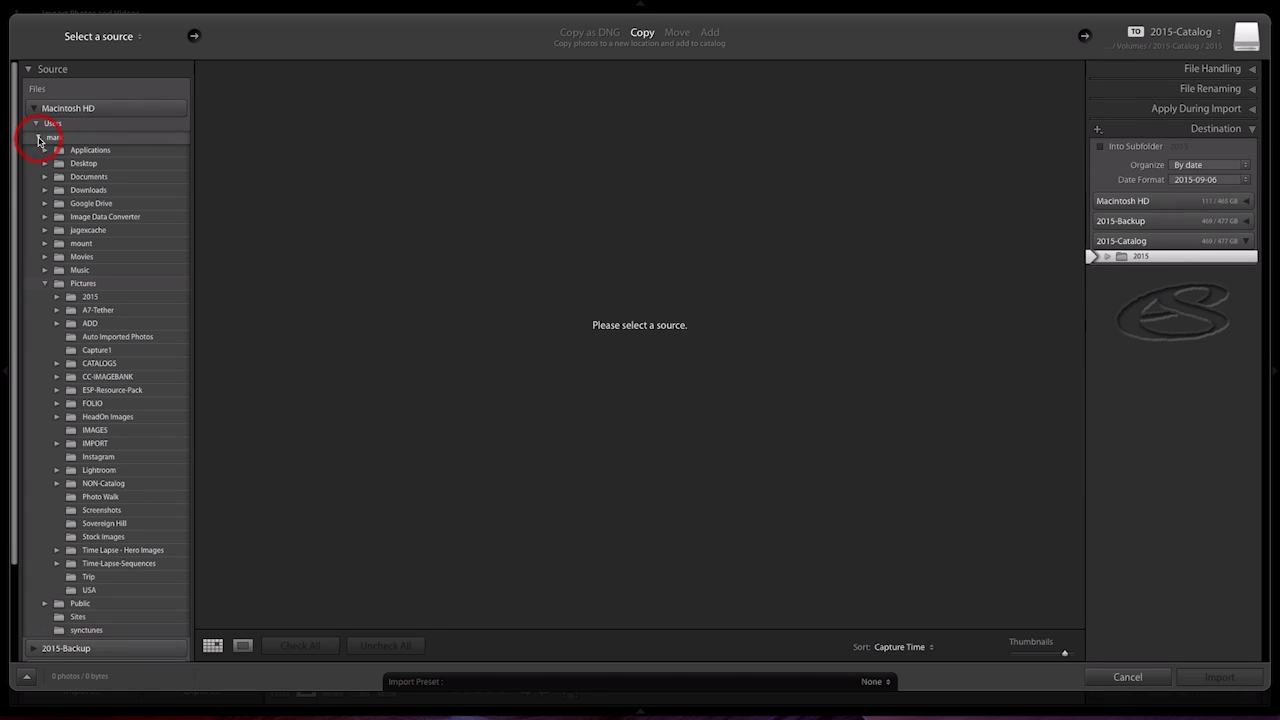
Step: Pick the camera memory card as the import source and browse its 100 ARW portrait thumbnails
{"action": "left_click", "coordinate": [39, 140]}
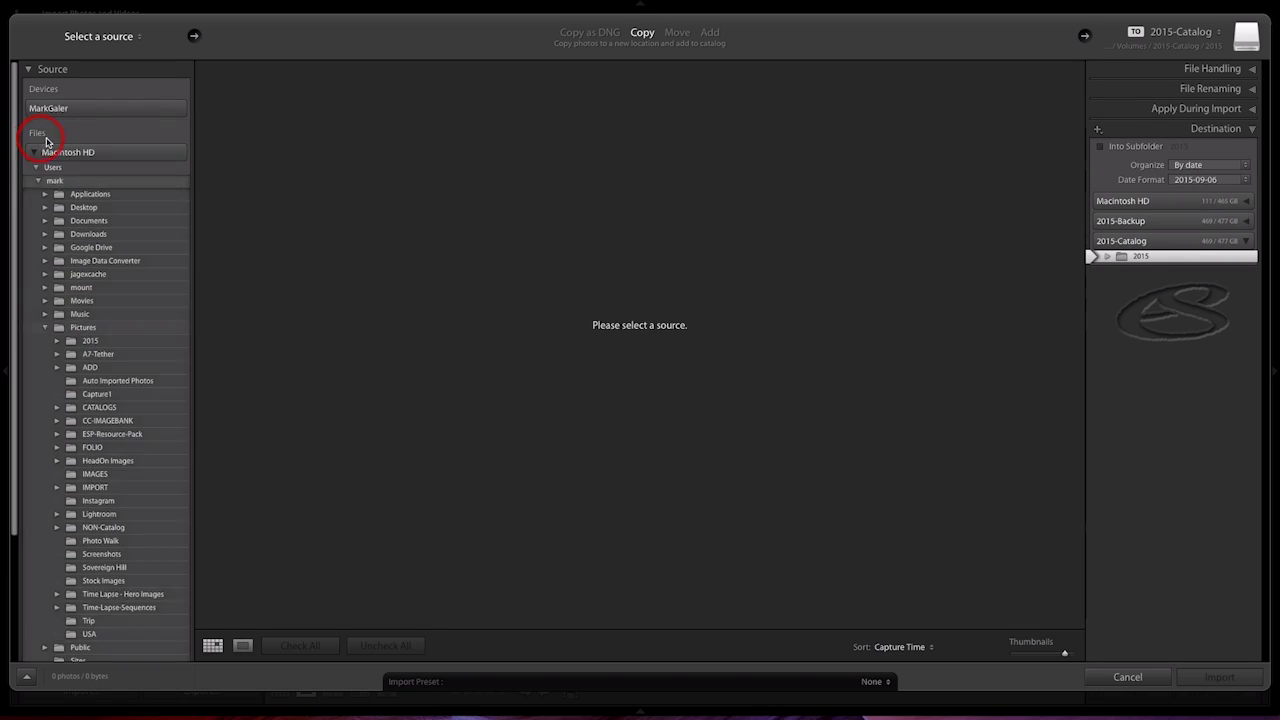
{"action": "left_click", "coordinate": [119, 108]}
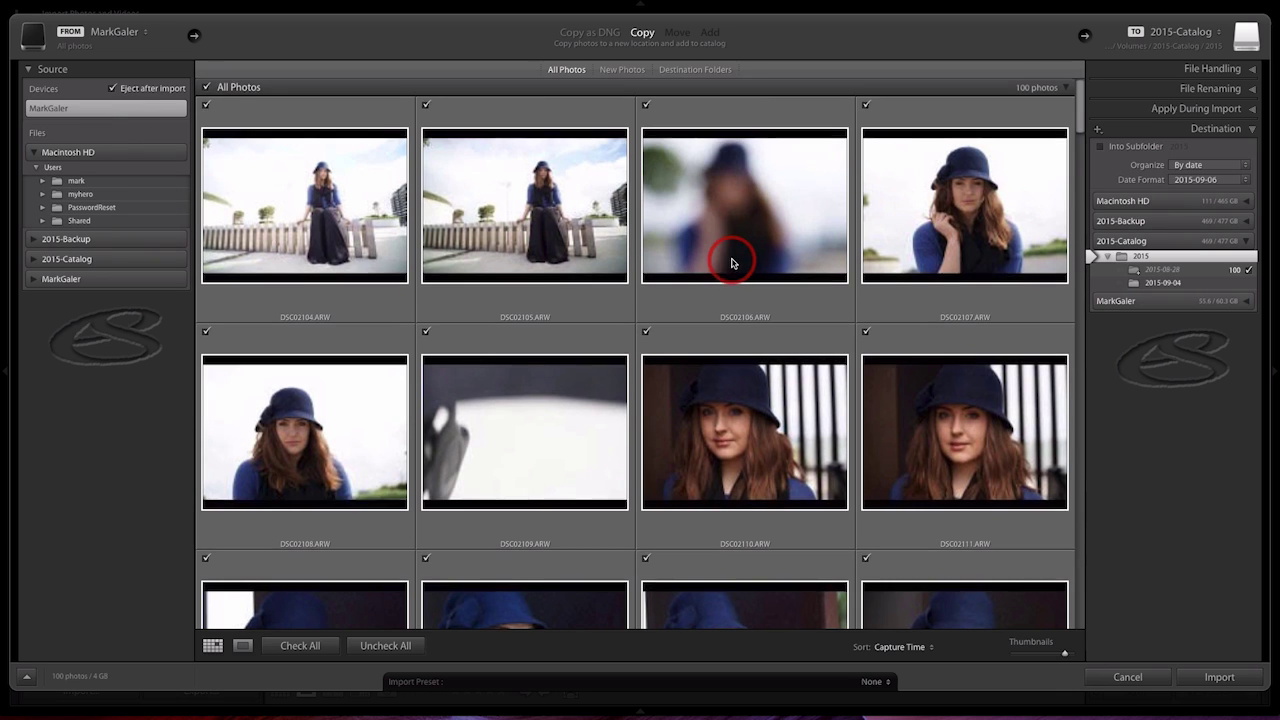
{"action": "scroll", "coordinate": [731, 263], "scroll_direction": "down", "scroll_amount": 5}
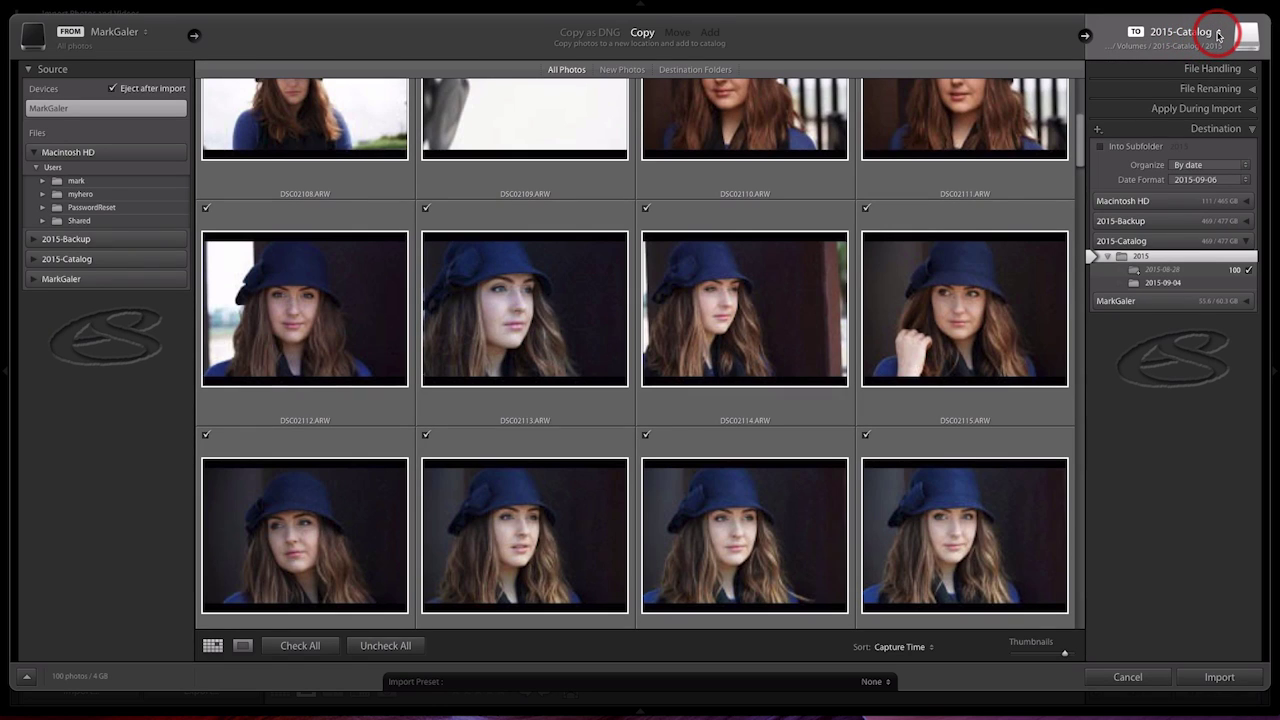
Step: Choose 2015-Catalog > 2015 as the import's Other Destination folder
{"action": "left_click", "coordinate": [1219, 36]}
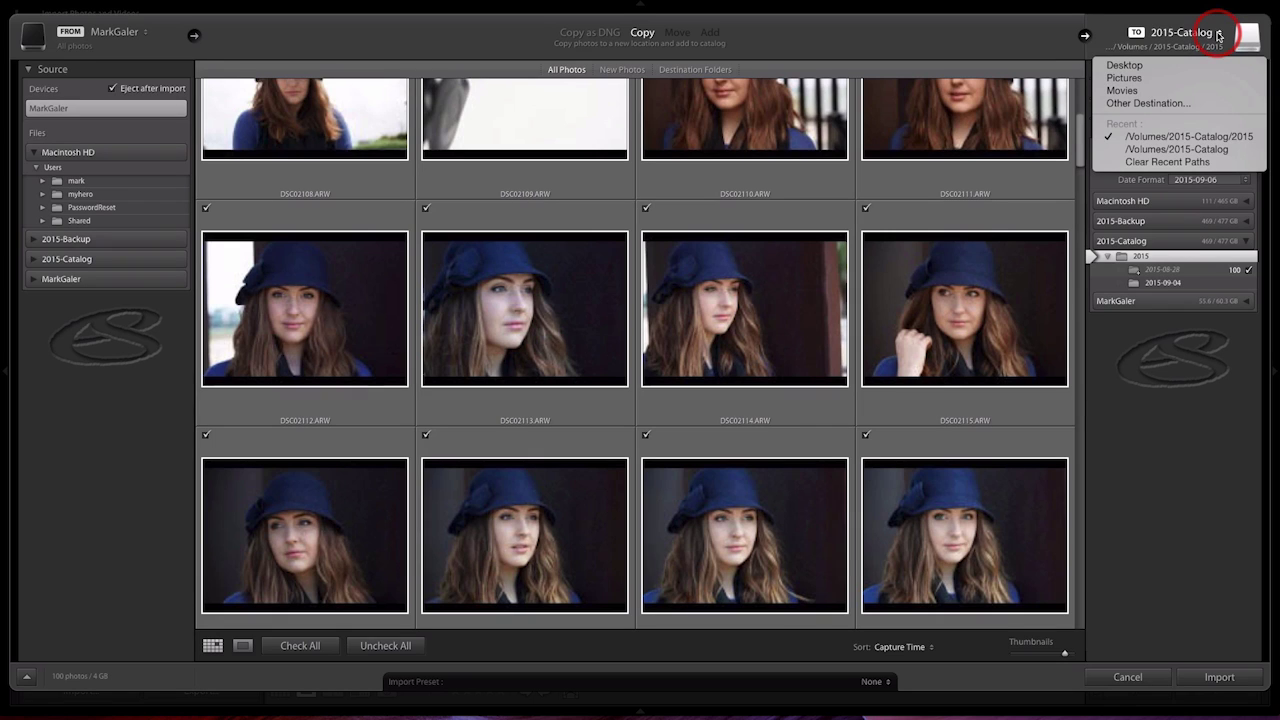
{"action": "left_click", "coordinate": [1160, 105]}
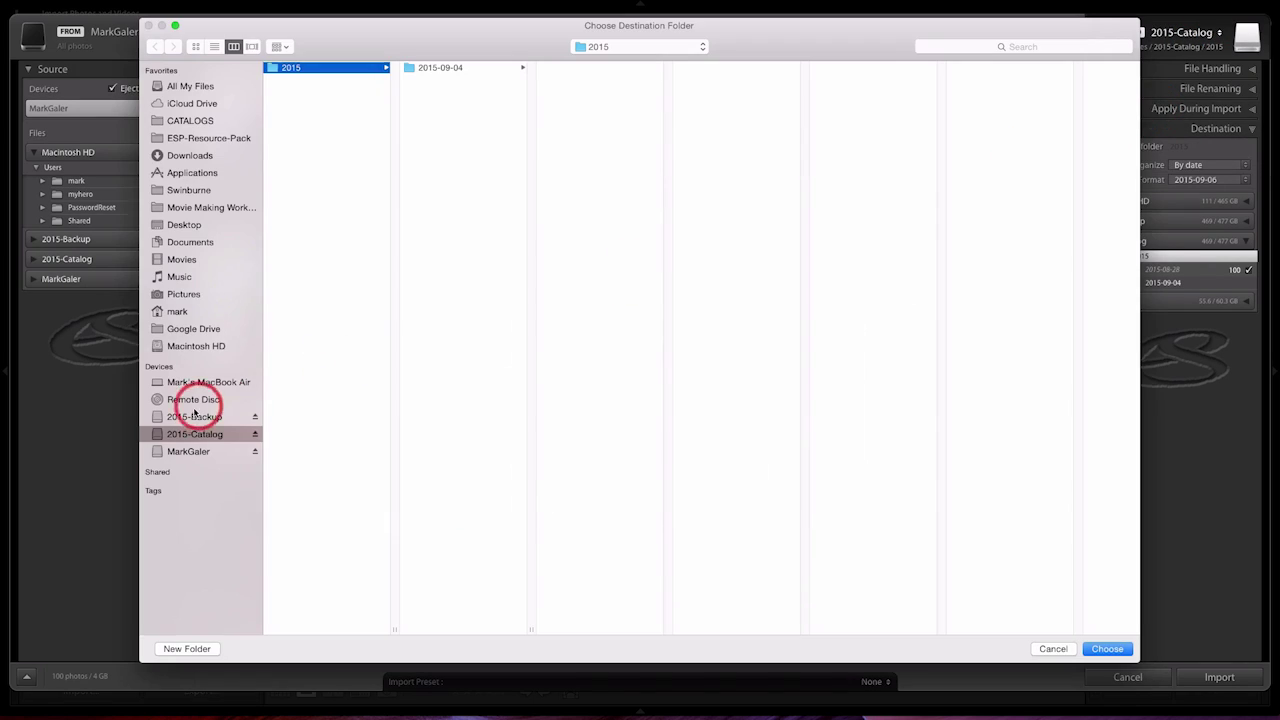
{"action": "left_click", "coordinate": [201, 437]}
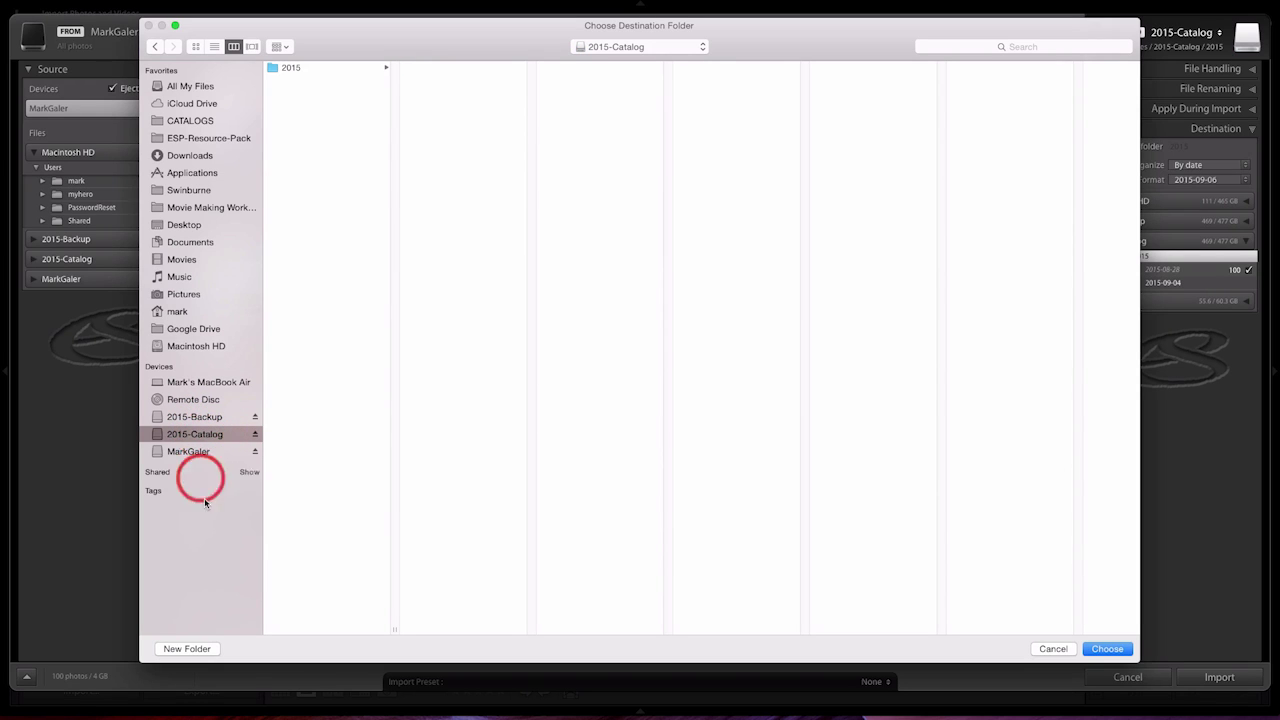
{"action": "left_click", "coordinate": [288, 69]}
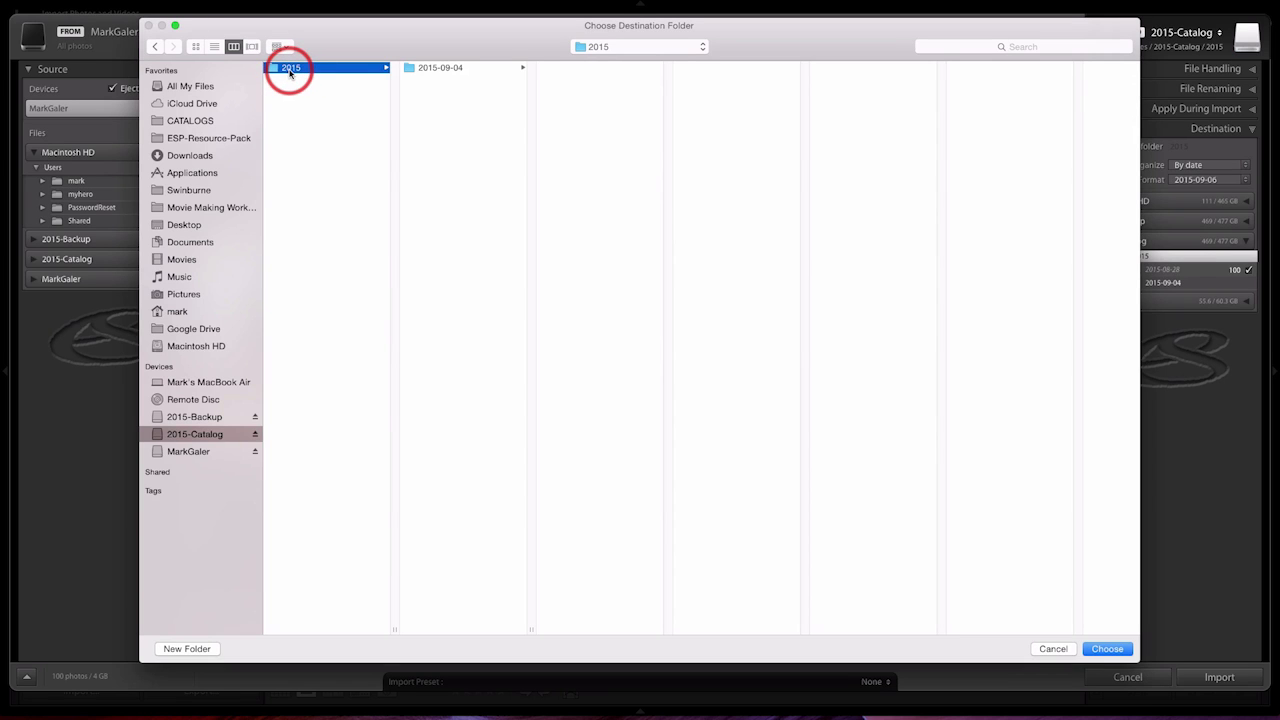
{"action": "left_click", "coordinate": [1112, 648]}
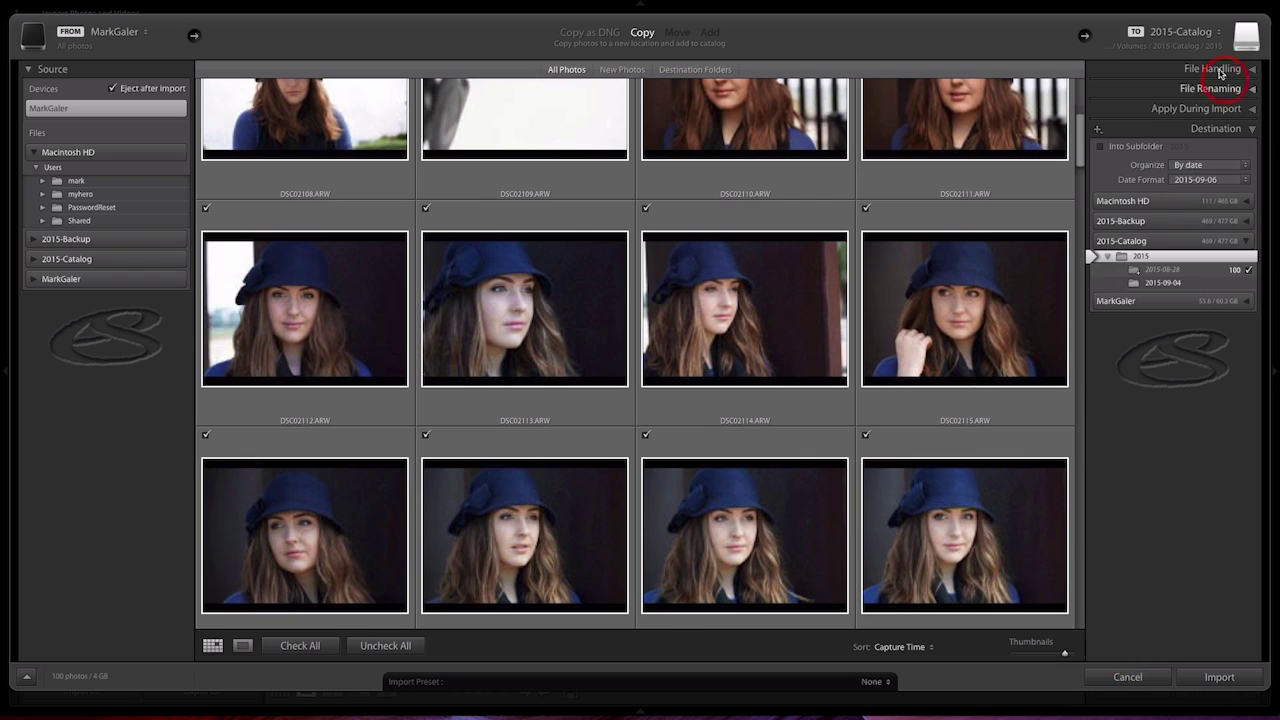
Step: Under File Handling, set Make a Second Copy To 2015-Backup > 2015-Images
{"action": "left_click", "coordinate": [1220, 68]}
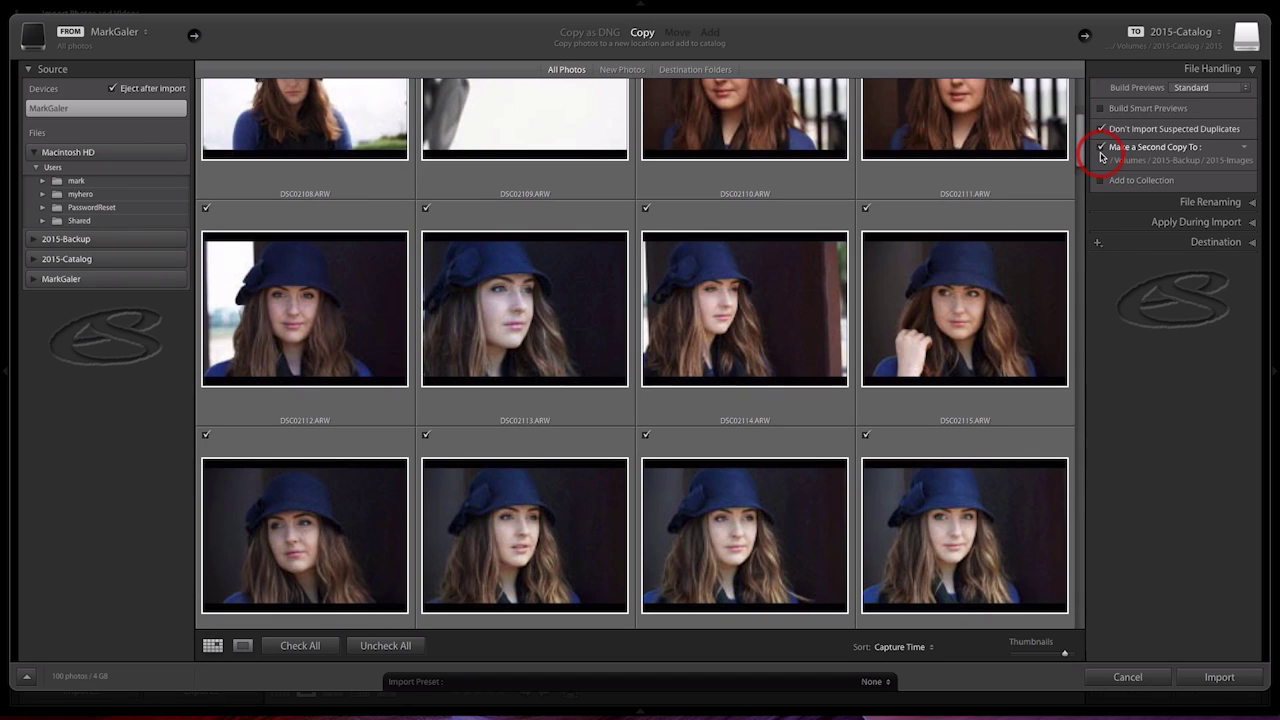
{"action": "left_click", "coordinate": [1245, 151]}
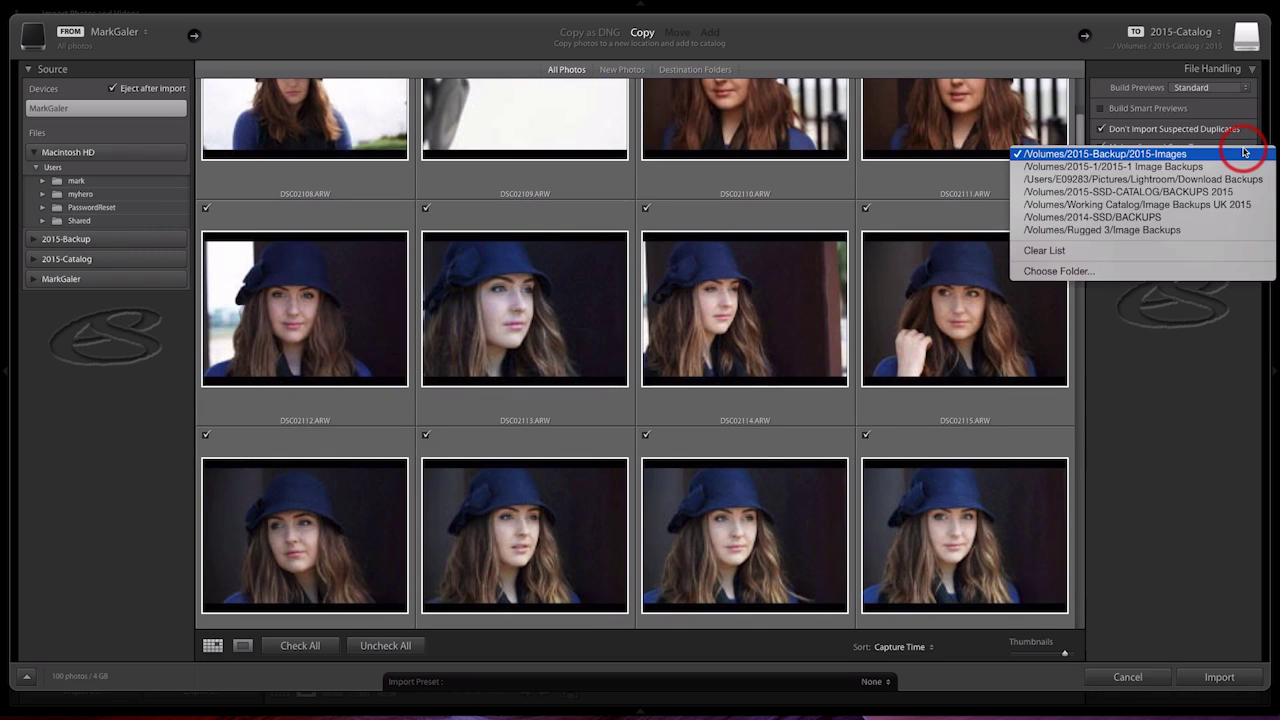
{"action": "left_click", "coordinate": [1078, 271]}
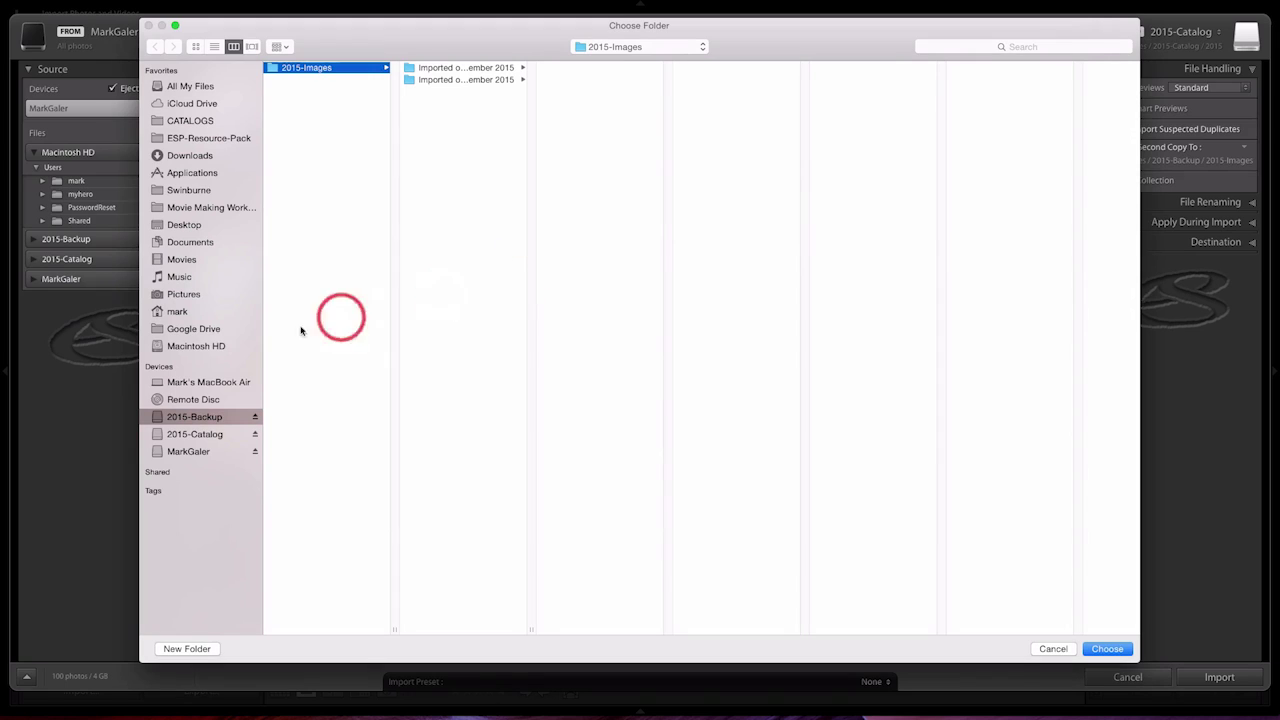
{"action": "left_click", "coordinate": [220, 420]}
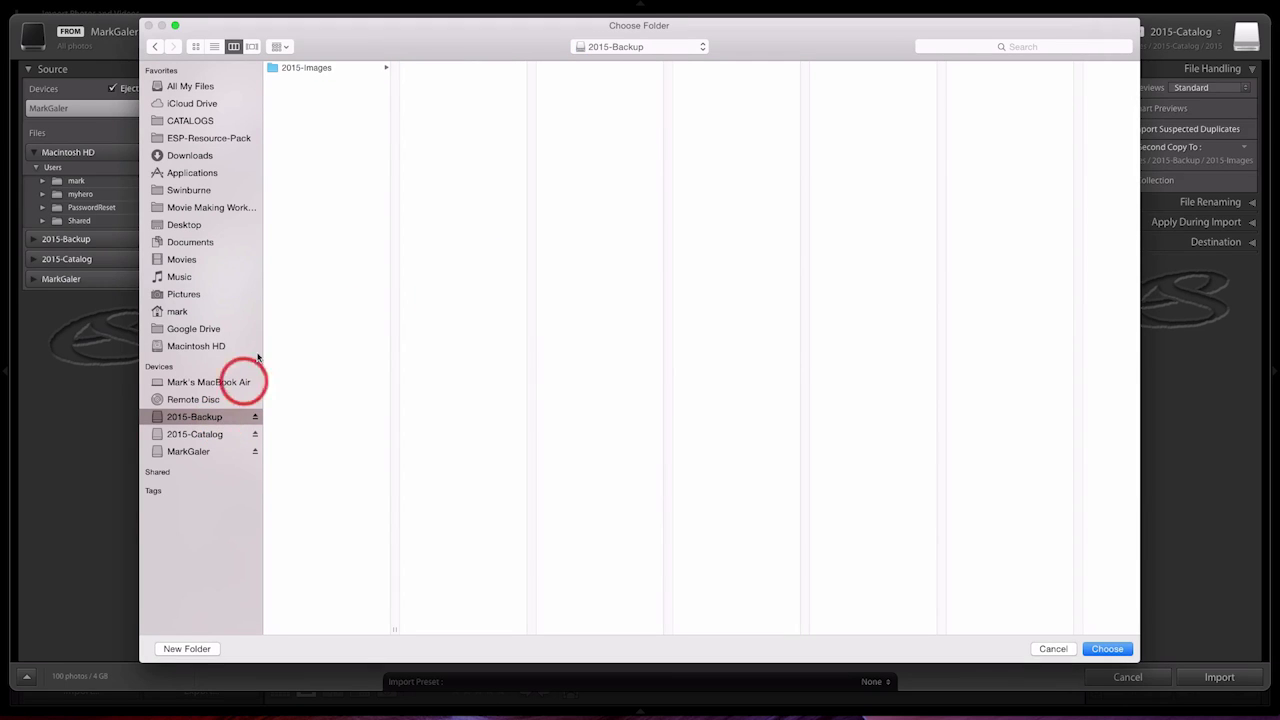
{"action": "left_click", "coordinate": [293, 68]}
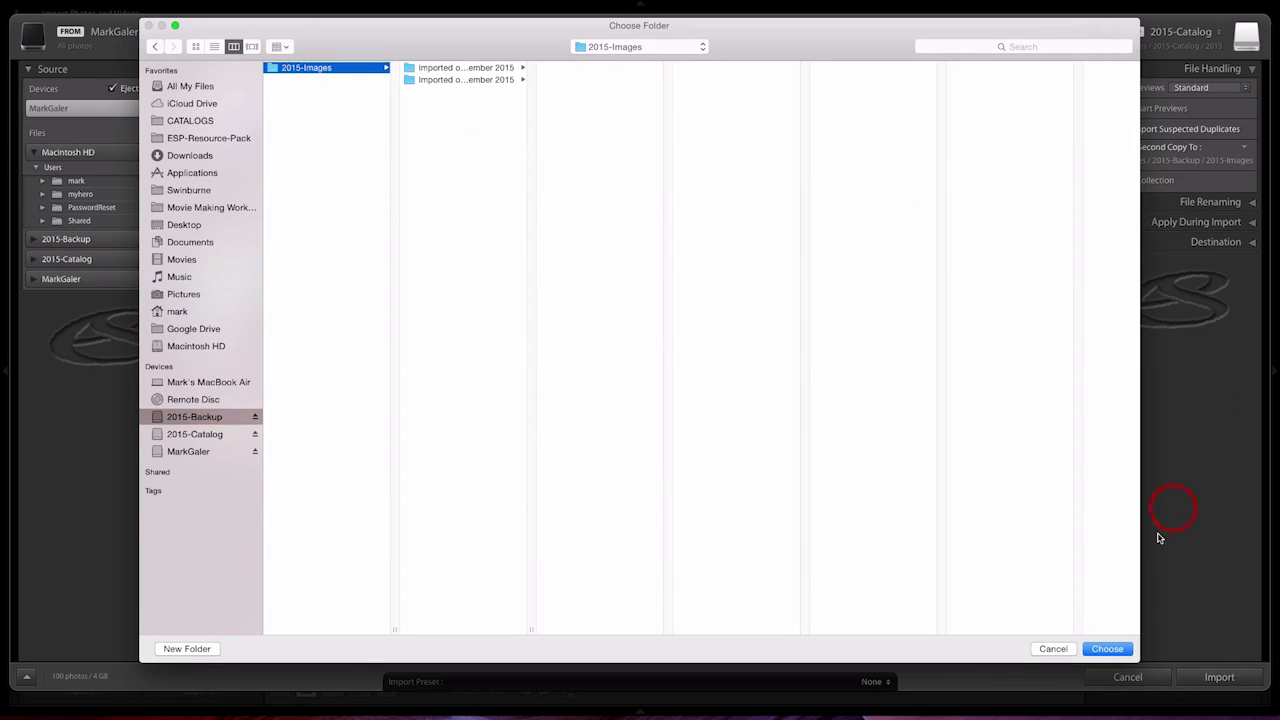
{"action": "left_click", "coordinate": [1104, 650]}
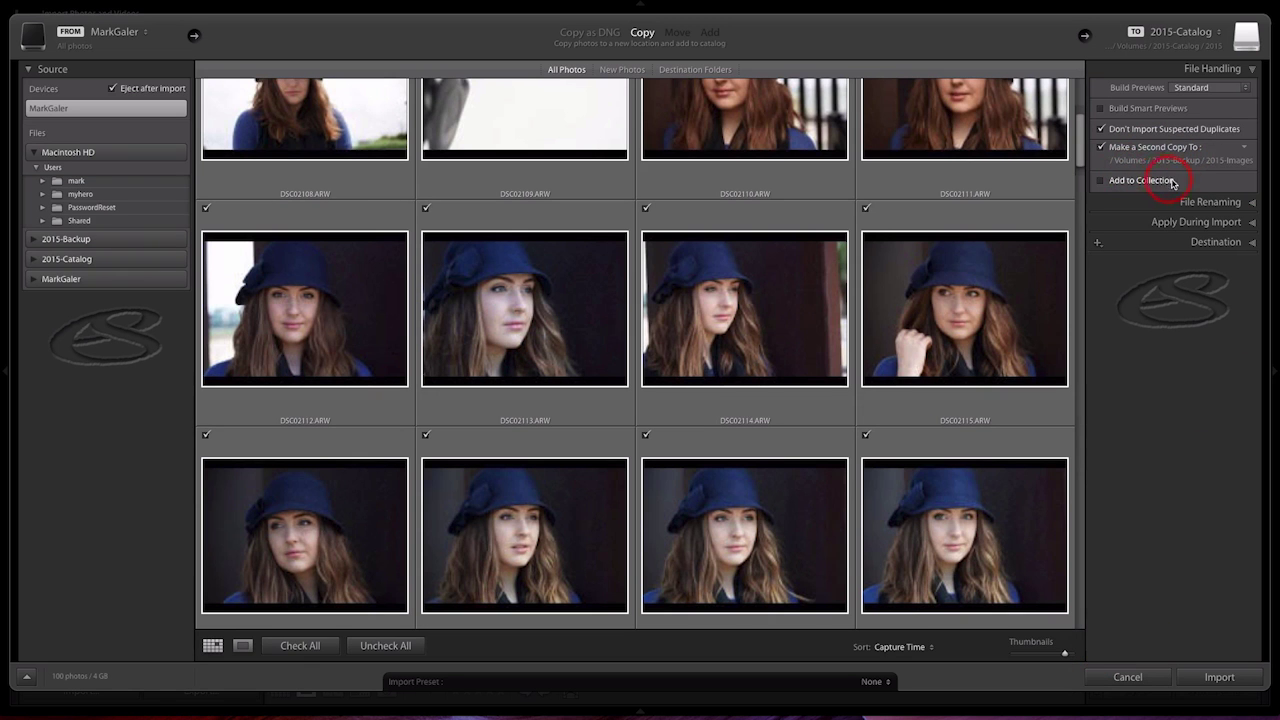
Step: Rename imports with the Custom Name - Sequence template using custom text A7RII
{"action": "left_click", "coordinate": [1191, 205]}
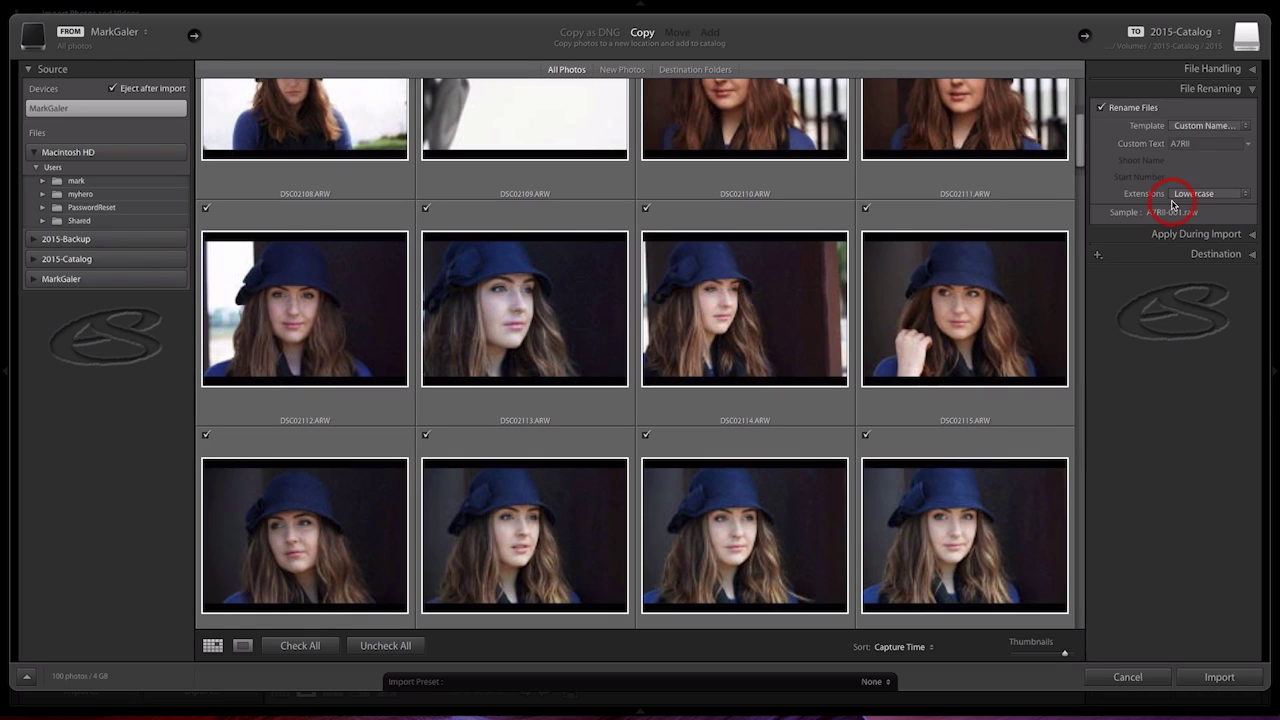
{"action": "left_click", "coordinate": [1196, 143]}
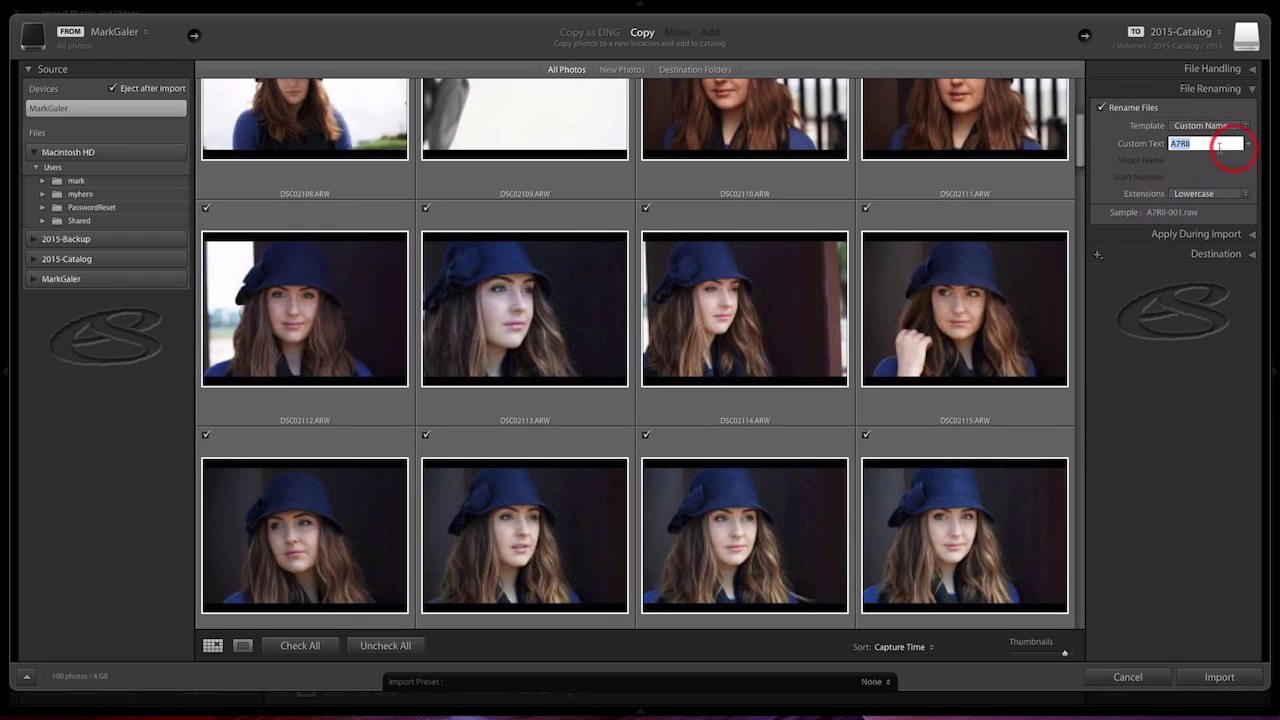
{"action": "left_click", "coordinate": [1210, 126]}
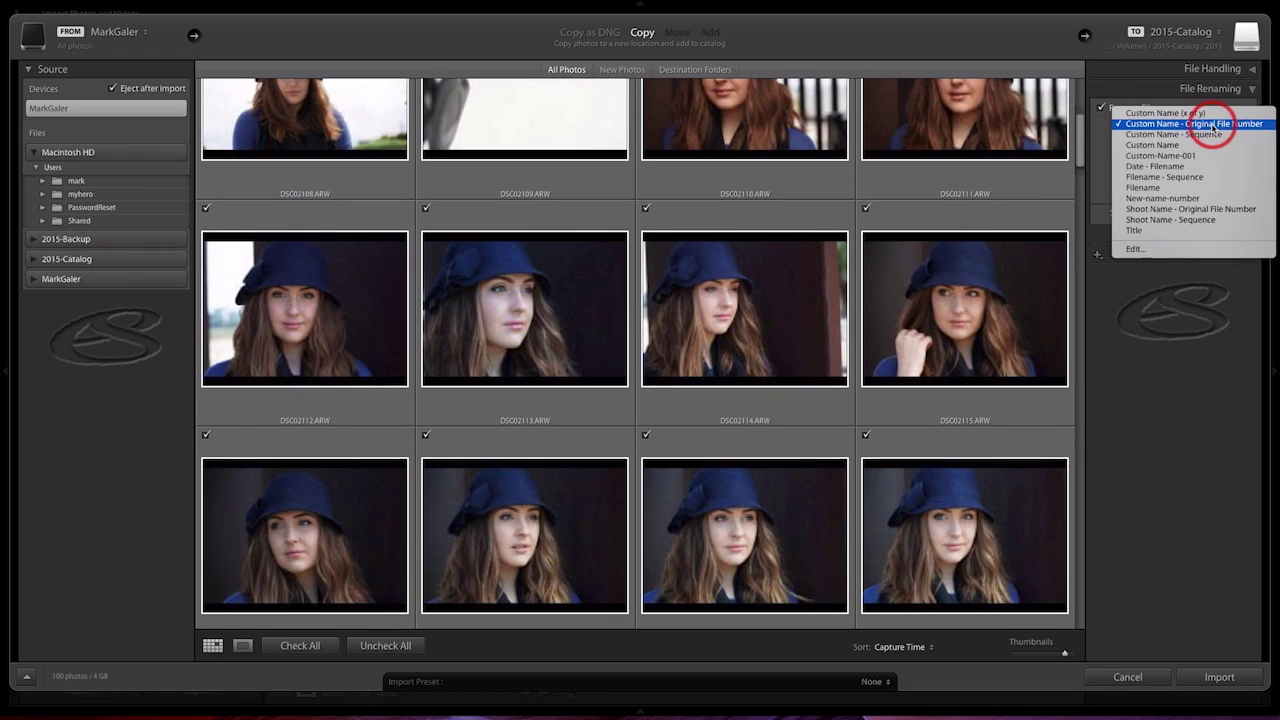
{"action": "left_click", "coordinate": [1160, 134]}
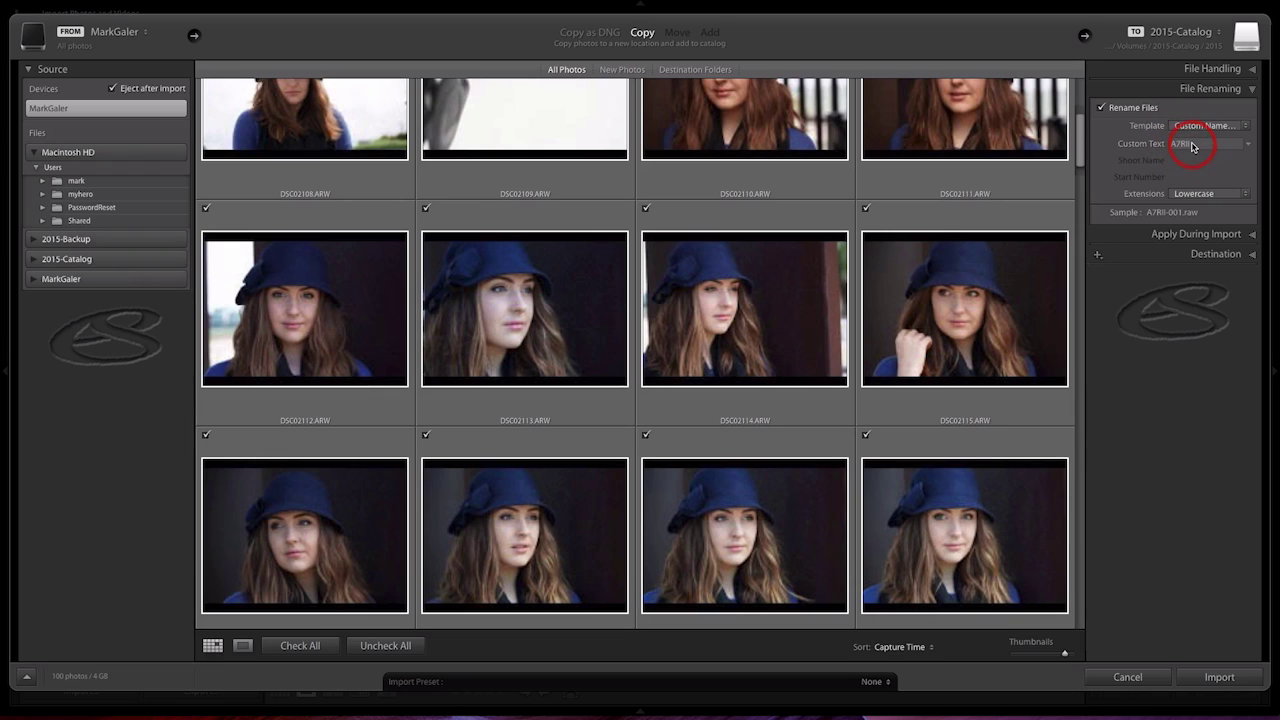
{"action": "left_click_drag", "start_coordinate": [1198, 147], "coordinate": [1152, 149]}
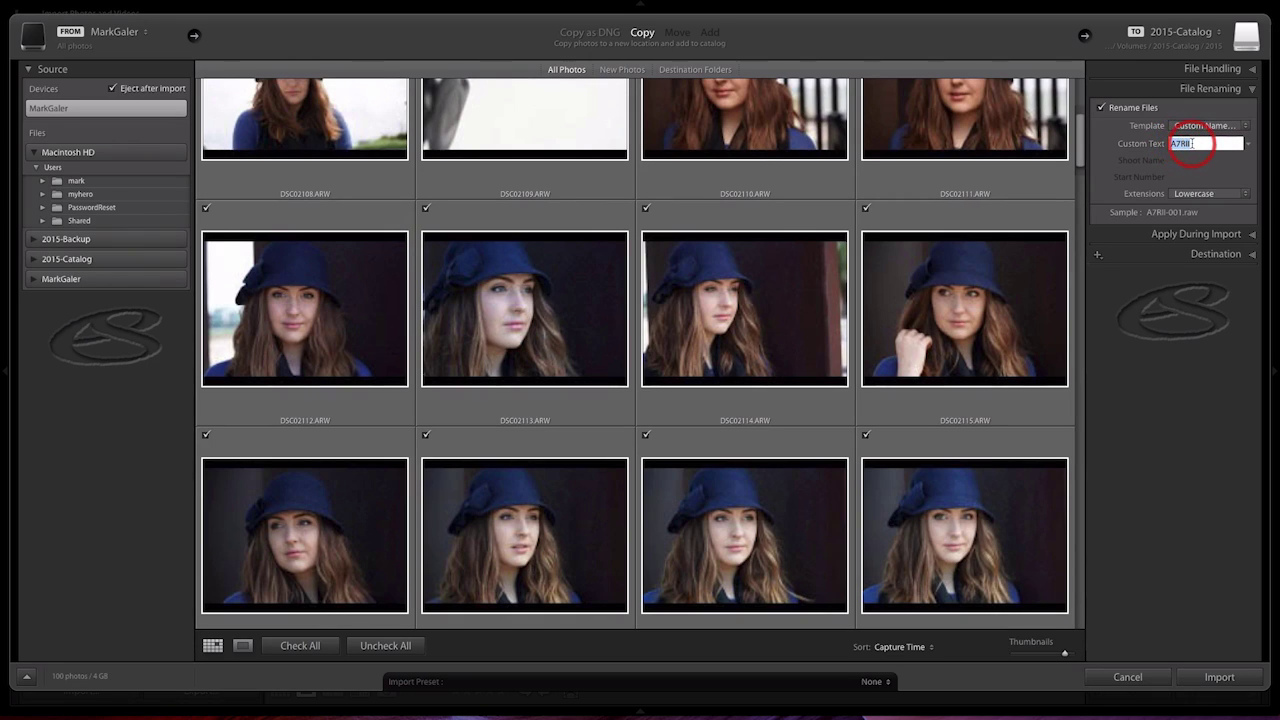
Step: Under Apply During Import, add the keywords for the model's name and 'Princes pier'
{"action": "left_click", "coordinate": [1172, 234]}
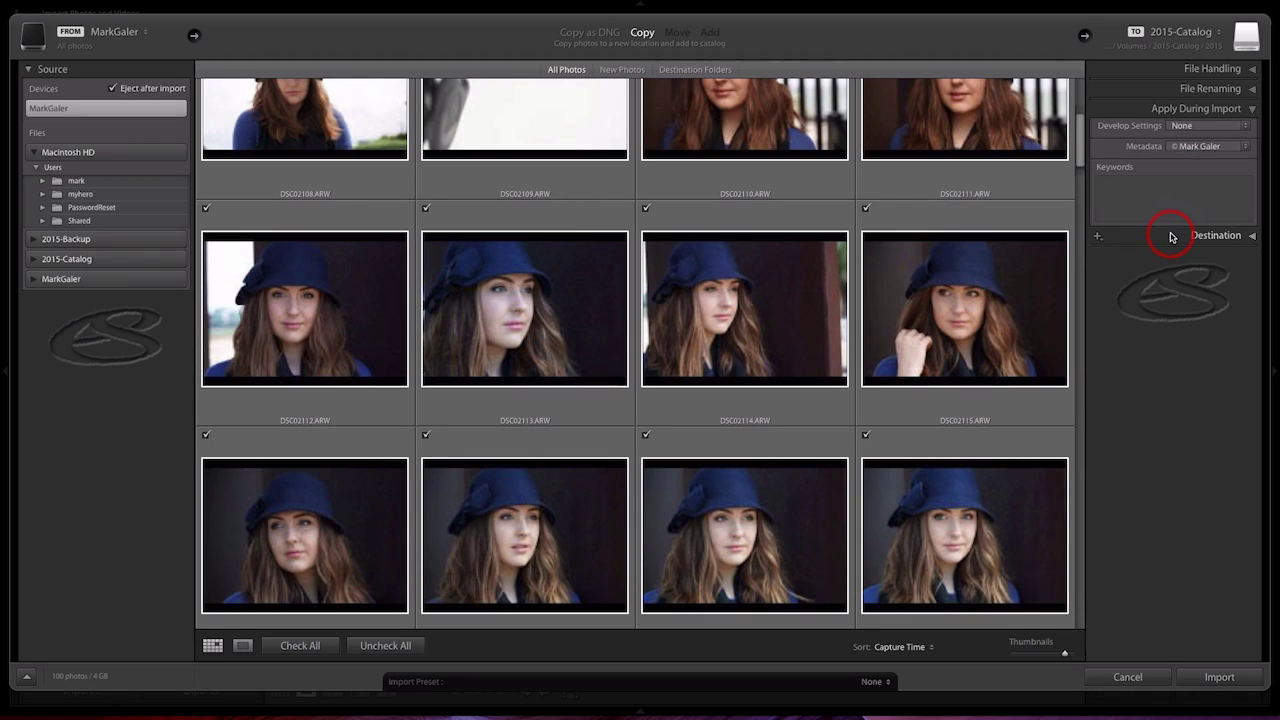
{"action": "left_click", "coordinate": [1124, 188]}
{"action": "type", "text": "T"}
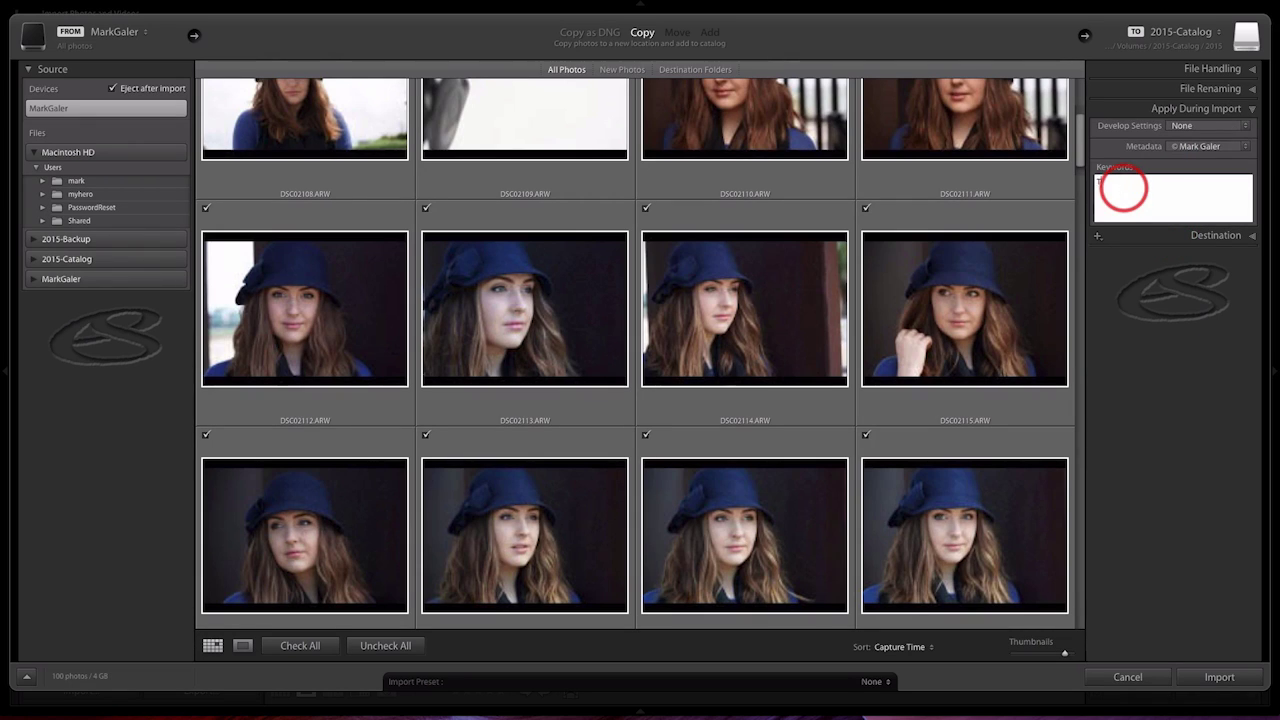
{"action": "type", "text": "eagan"}
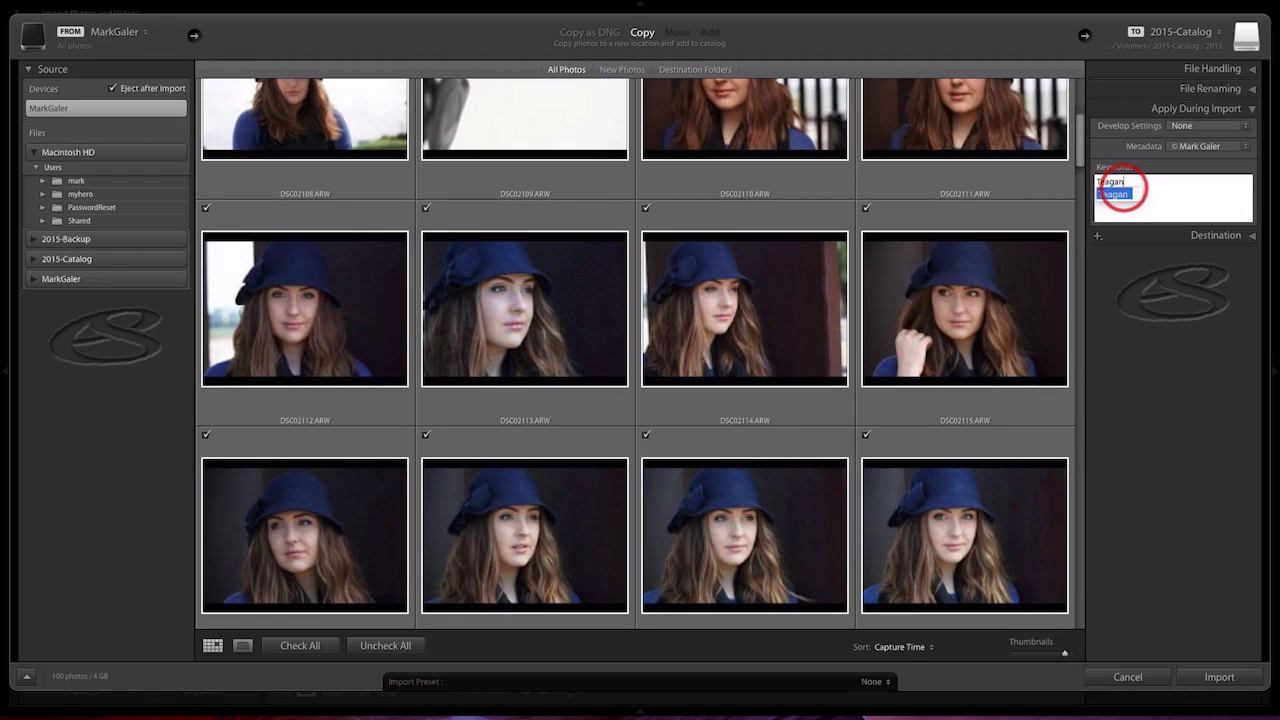
{"action": "key", "text": "Return"}
{"action": "type", "text": "P"}
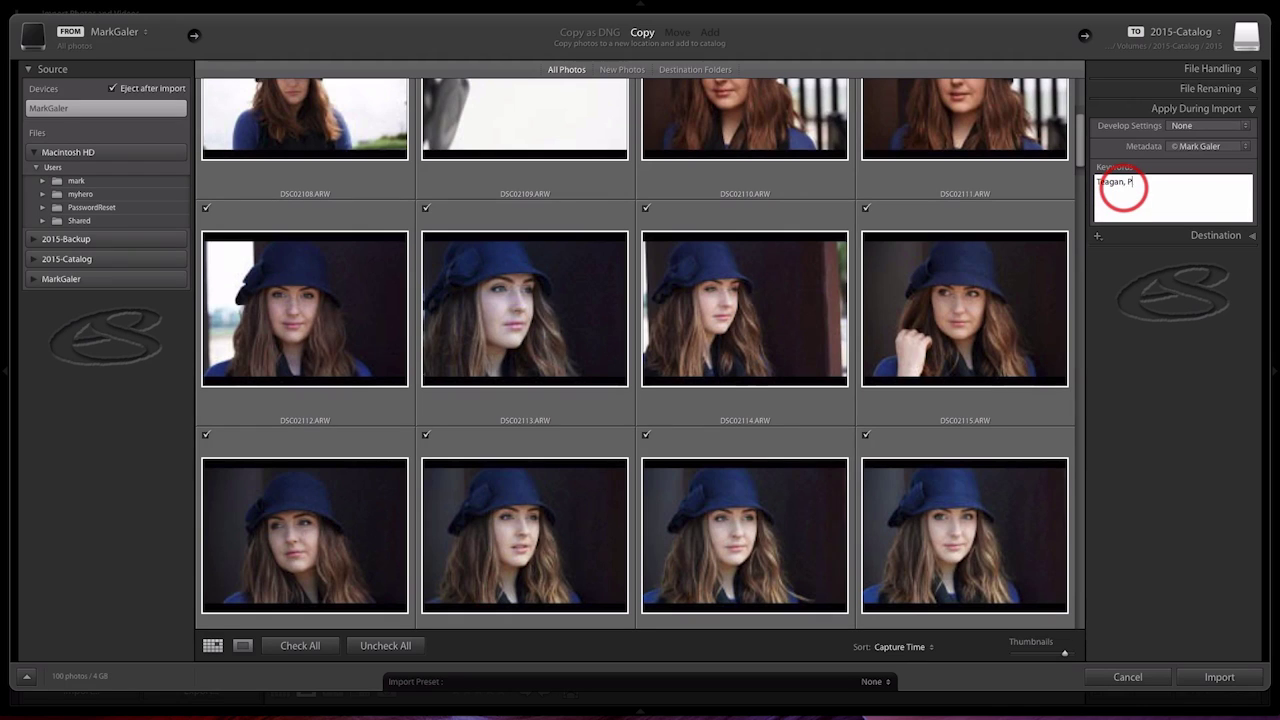
{"action": "type", "text": "rinces "}
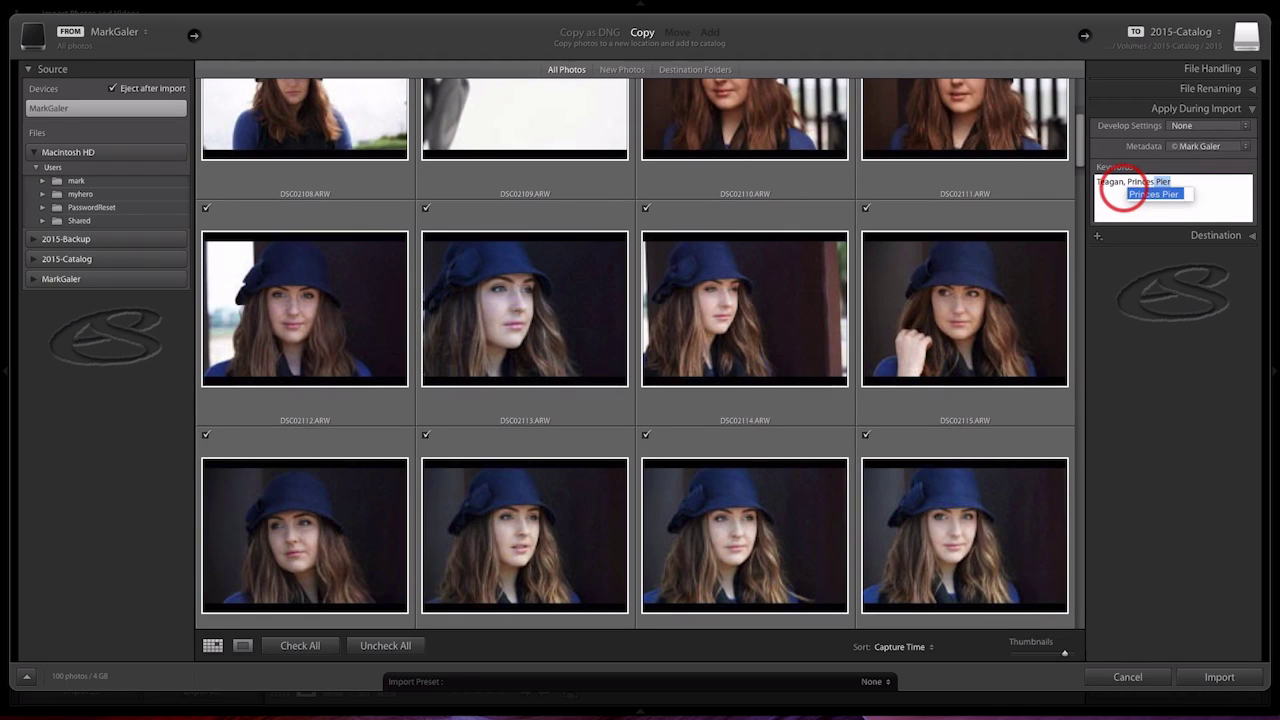
{"action": "type", "text": "p"}
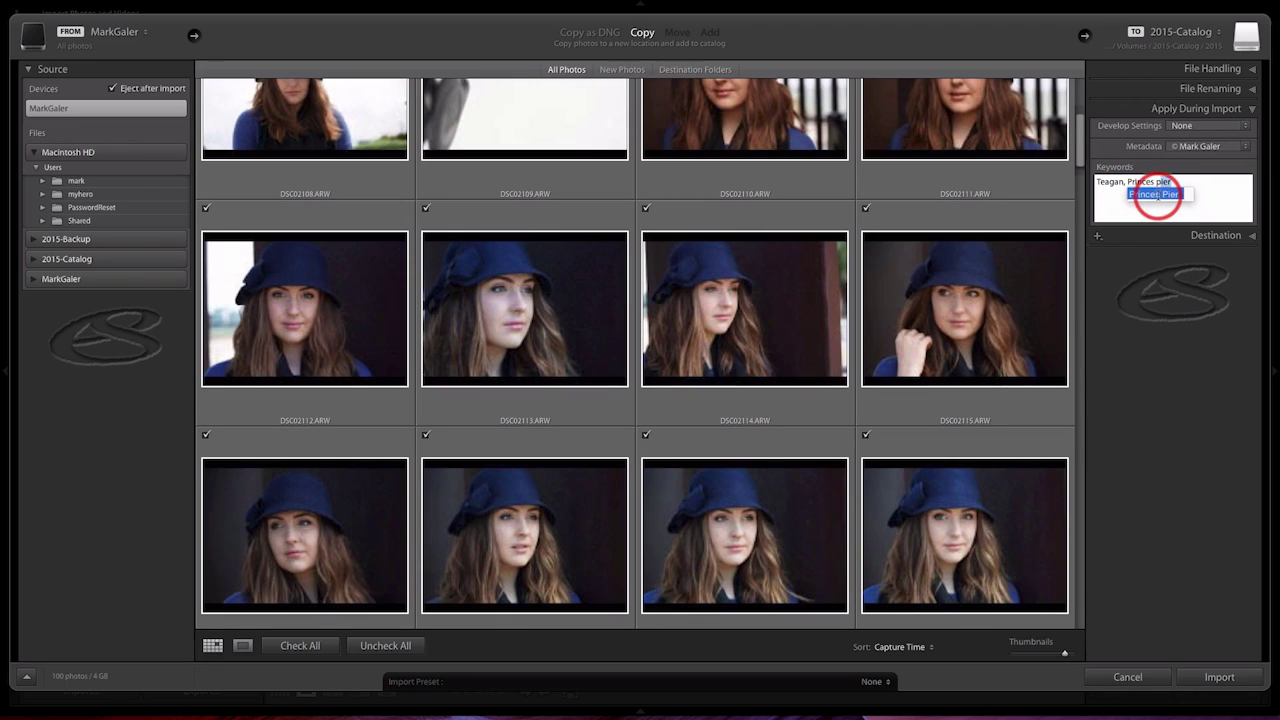
{"action": "left_click", "coordinate": [1198, 194]}
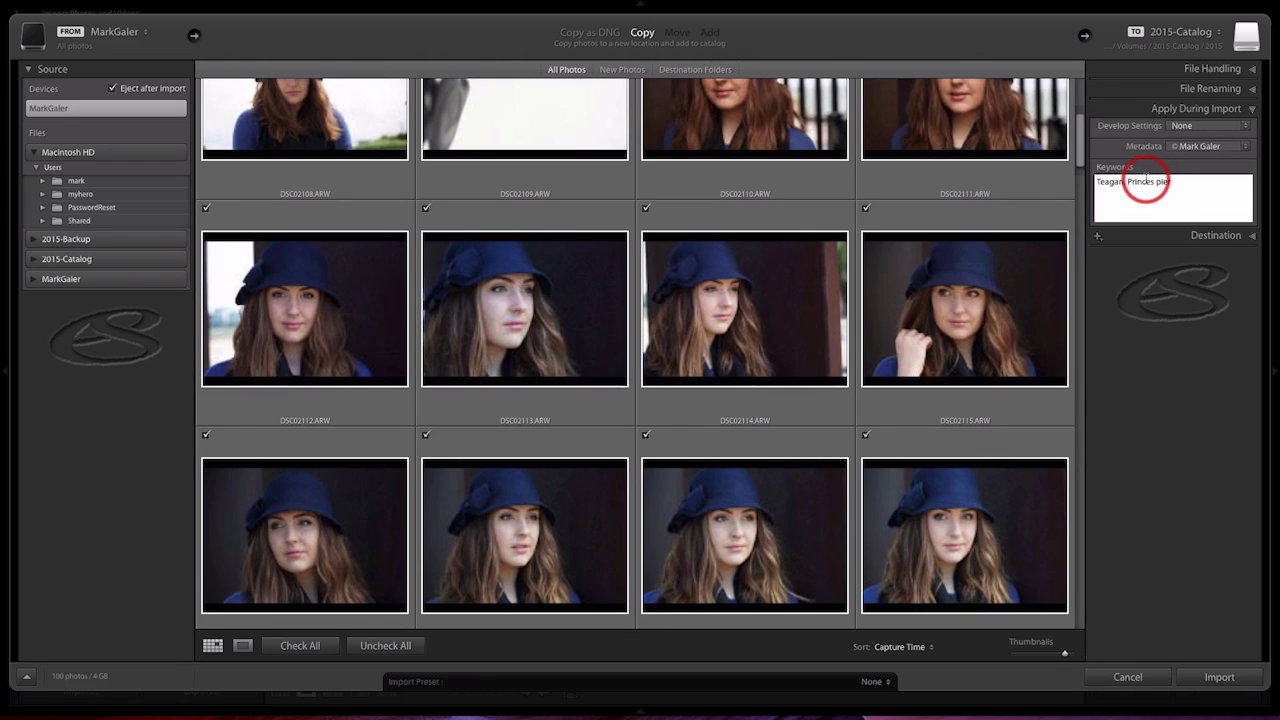
Step: Keep the destination organized By date and pick the 2015-09-06 date format
{"action": "left_click", "coordinate": [1164, 234]}
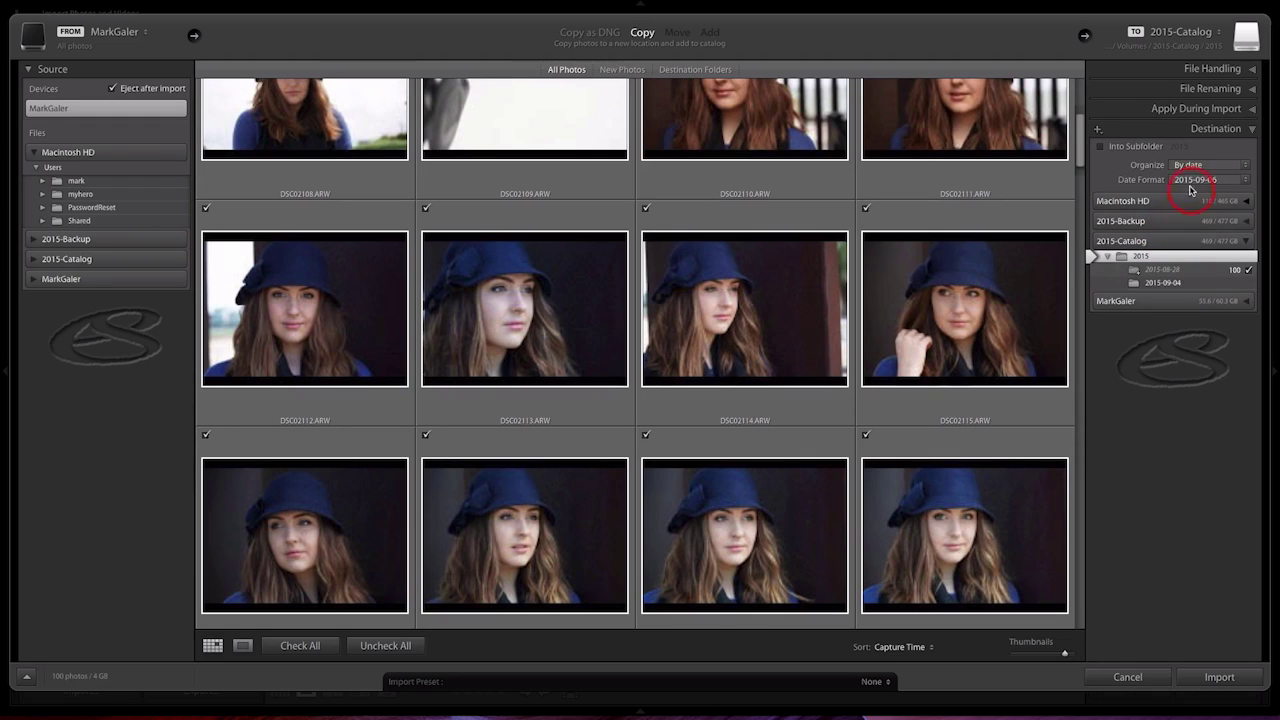
{"action": "left_click", "coordinate": [1221, 170]}
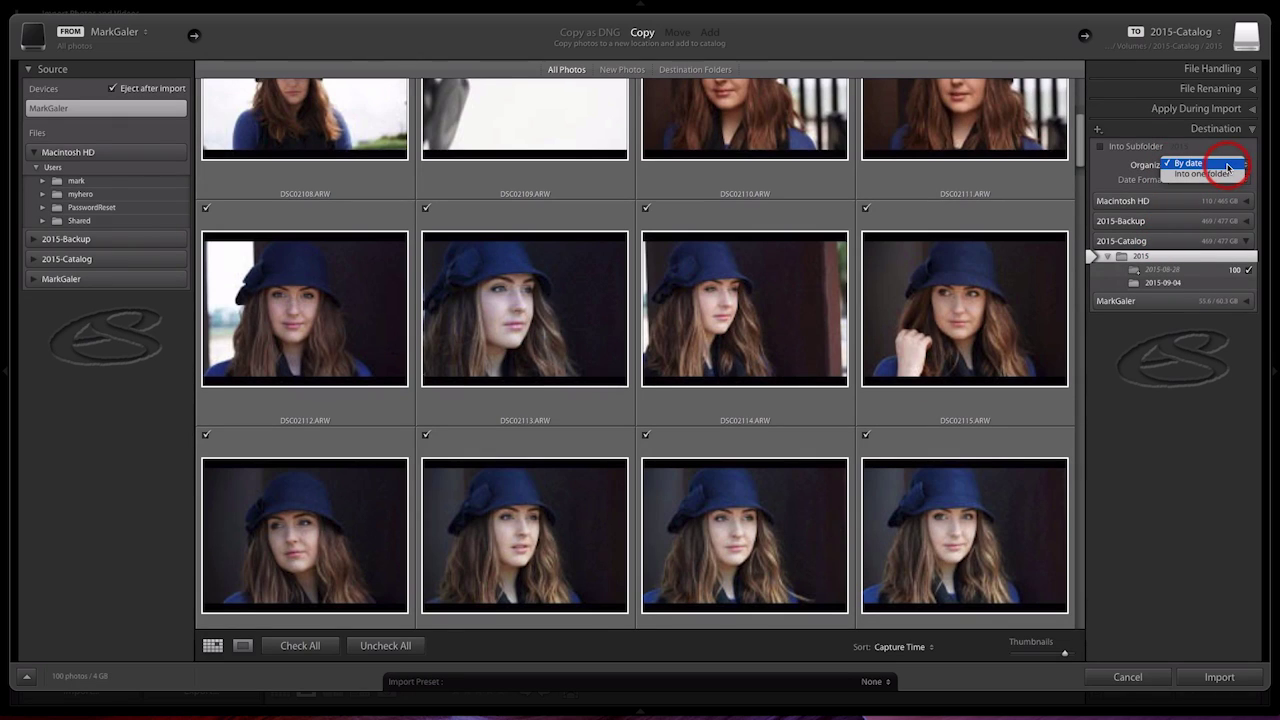
{"action": "left_click", "coordinate": [1228, 166]}
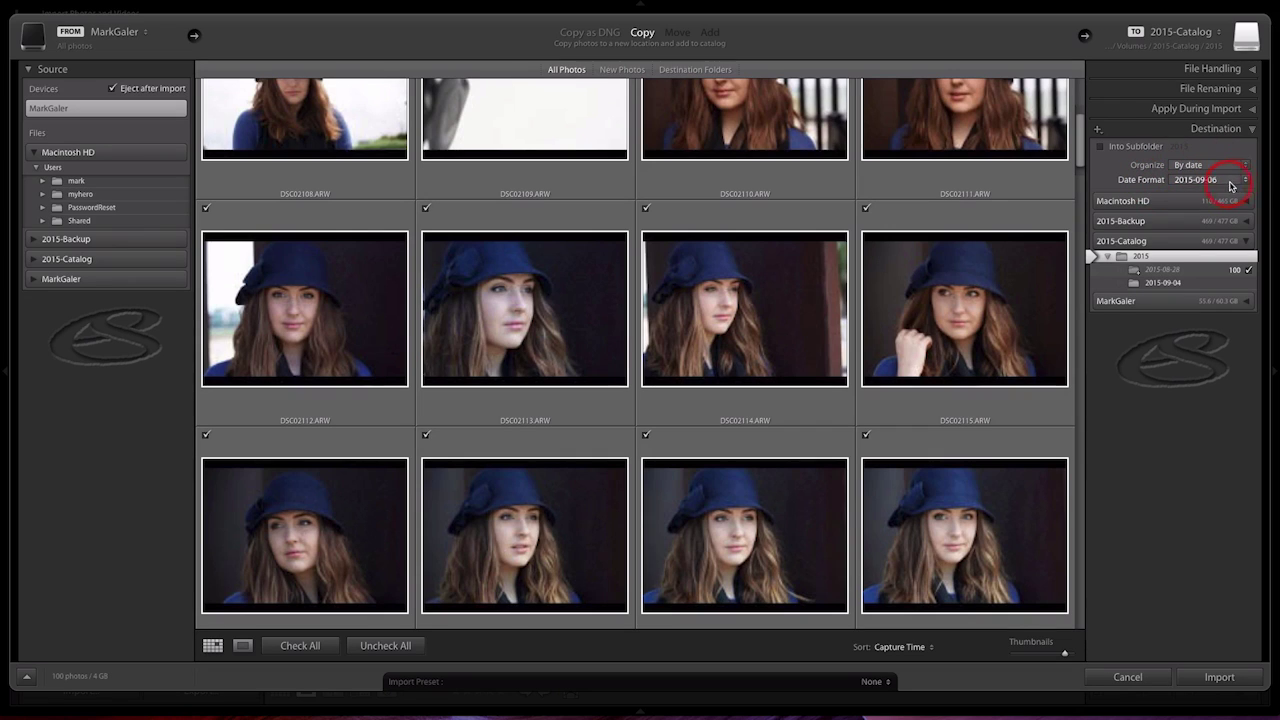
{"action": "left_click", "coordinate": [1244, 180]}
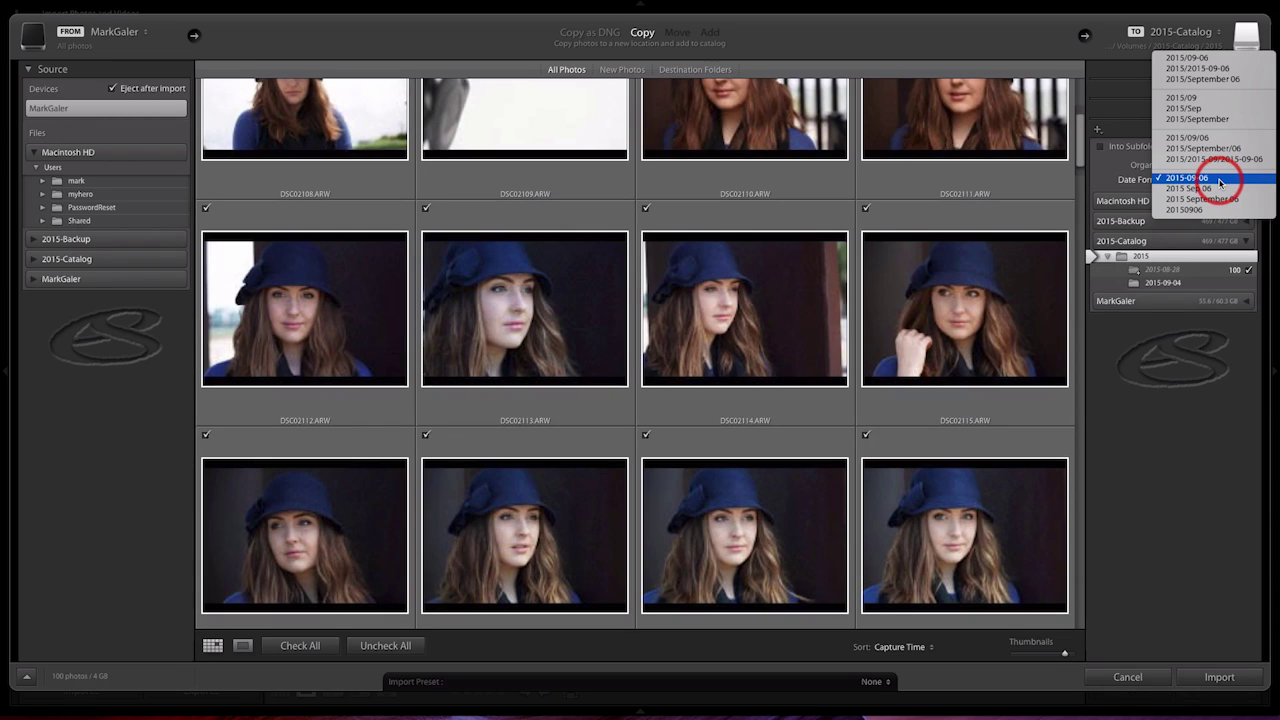
{"action": "left_click", "coordinate": [1220, 181]}
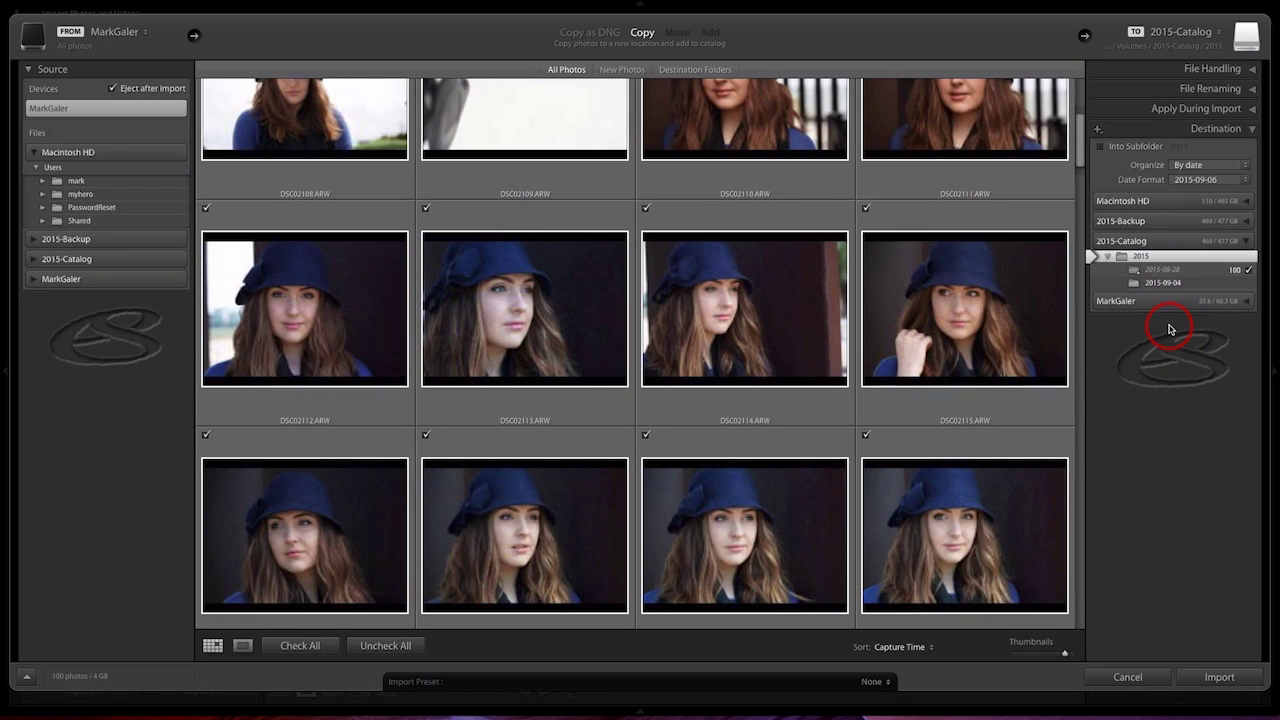
Step: Import the 100 checked portraits into the catalog
{"action": "left_click", "coordinate": [1236, 678]}
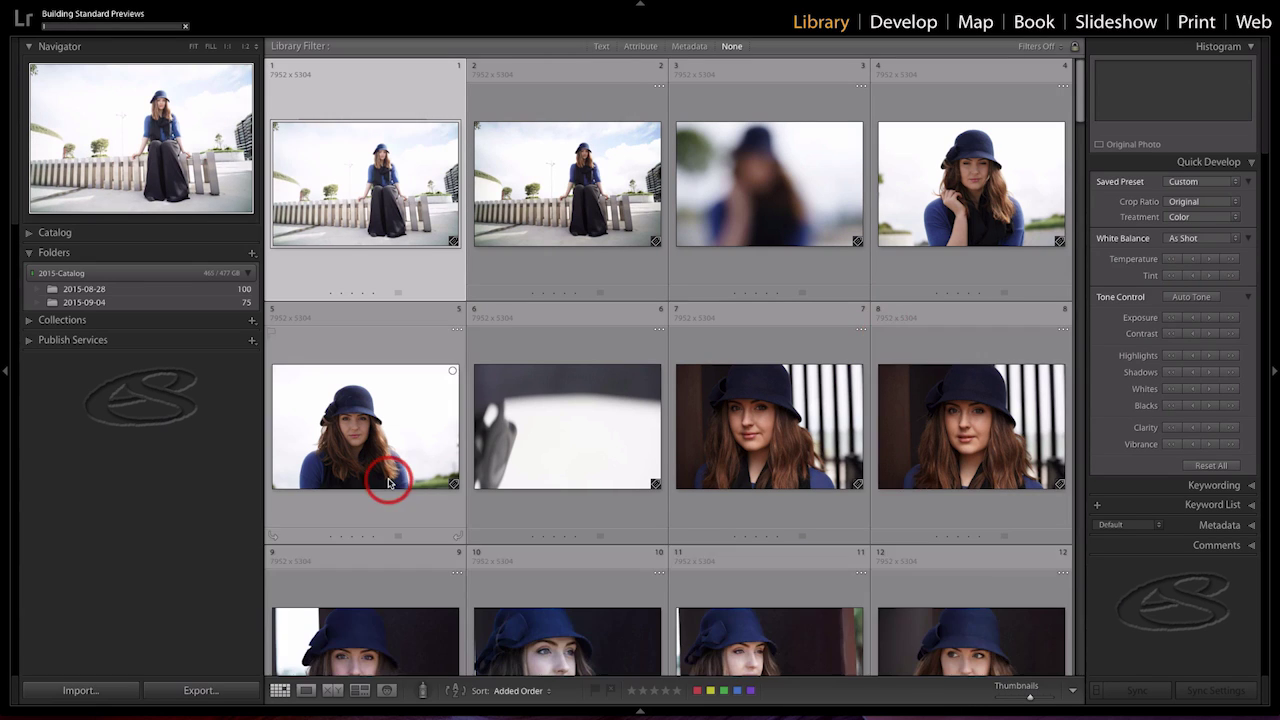
{"action": "scroll", "coordinate": [386, 480], "scroll_direction": "down", "scroll_amount": 3}
{"action": "scroll", "coordinate": [389, 483], "scroll_direction": "down", "scroll_amount": 1}
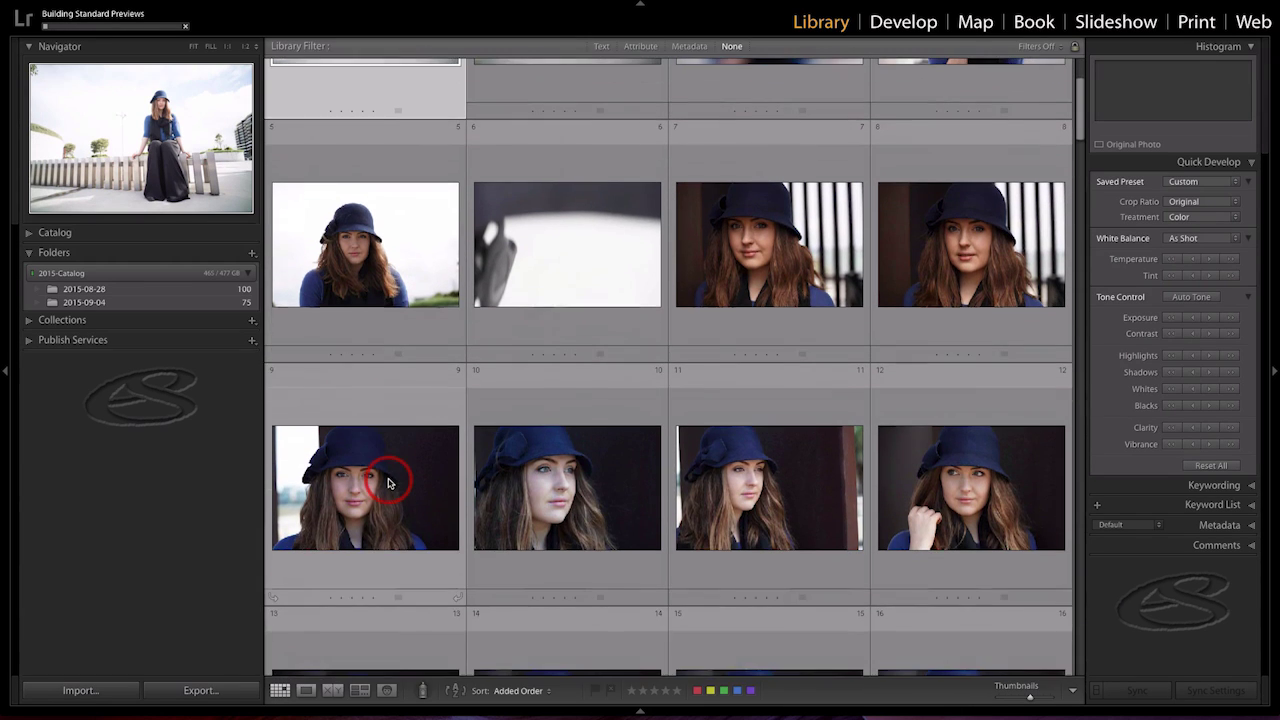
{"action": "scroll", "coordinate": [389, 483], "scroll_direction": "down", "scroll_amount": 1}
{"action": "scroll", "coordinate": [389, 483], "scroll_direction": "down", "scroll_amount": 5}
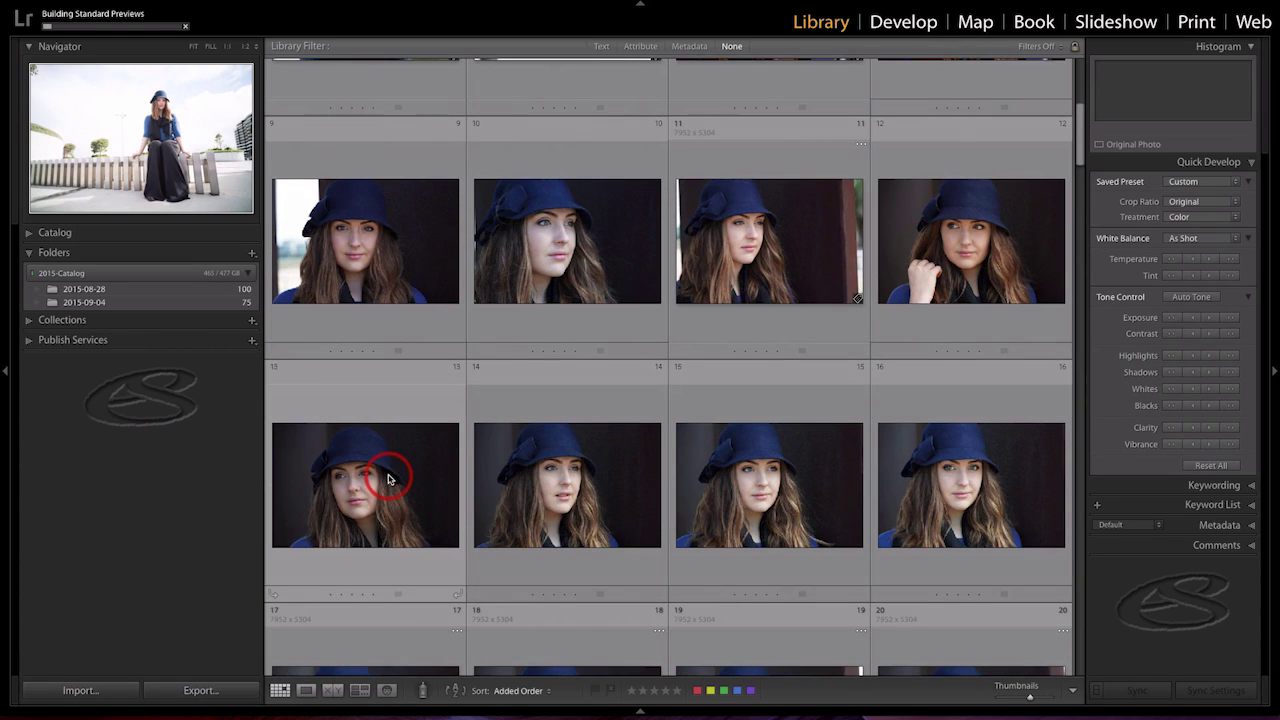
{"action": "scroll", "coordinate": [389, 480], "scroll_direction": "down", "scroll_amount": 2}
{"action": "scroll", "coordinate": [389, 480], "scroll_direction": "down", "scroll_amount": 1}
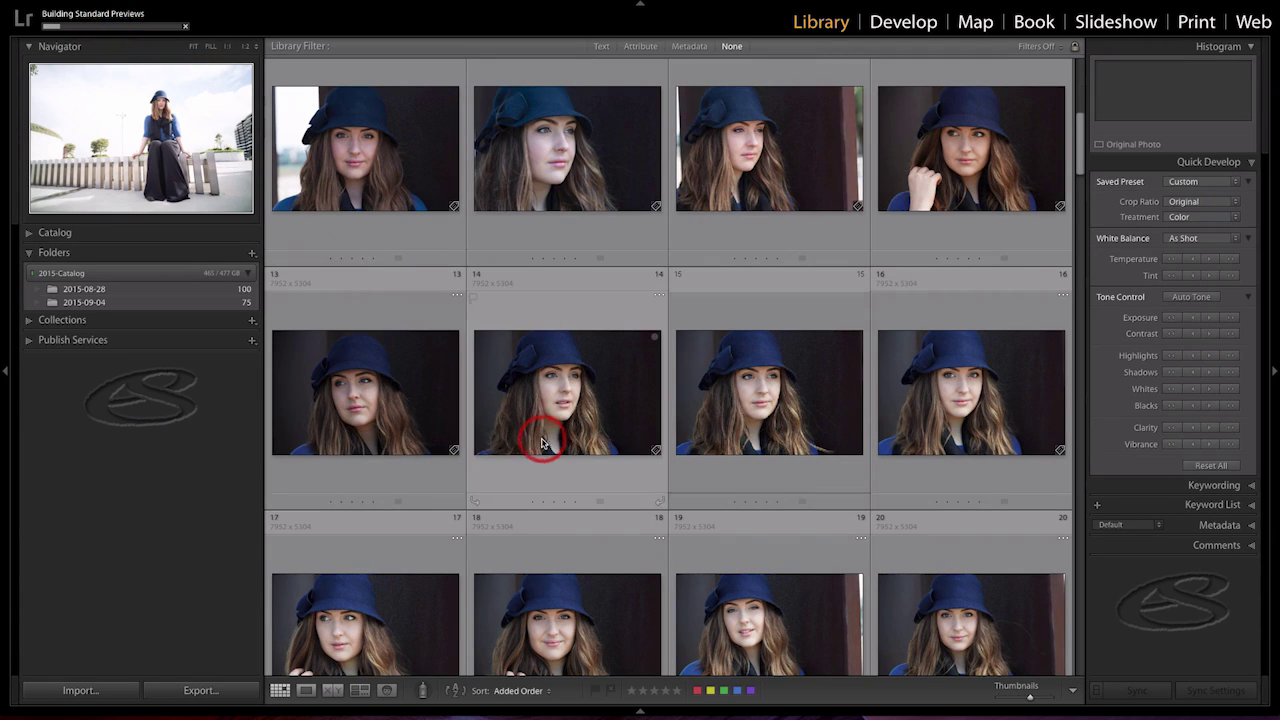
{"action": "scroll", "coordinate": [536, 448], "scroll_direction": "down", "scroll_amount": 1}
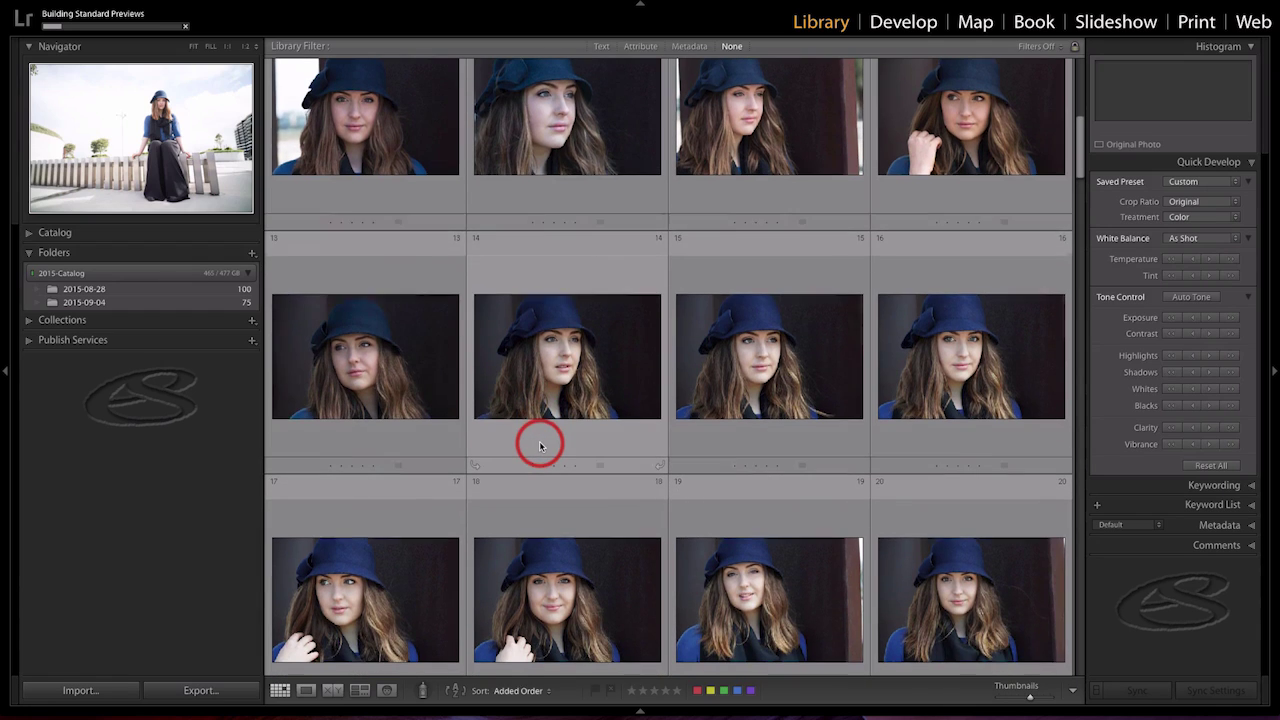
{"action": "scroll", "coordinate": [539, 446], "scroll_direction": "down", "scroll_amount": 1}
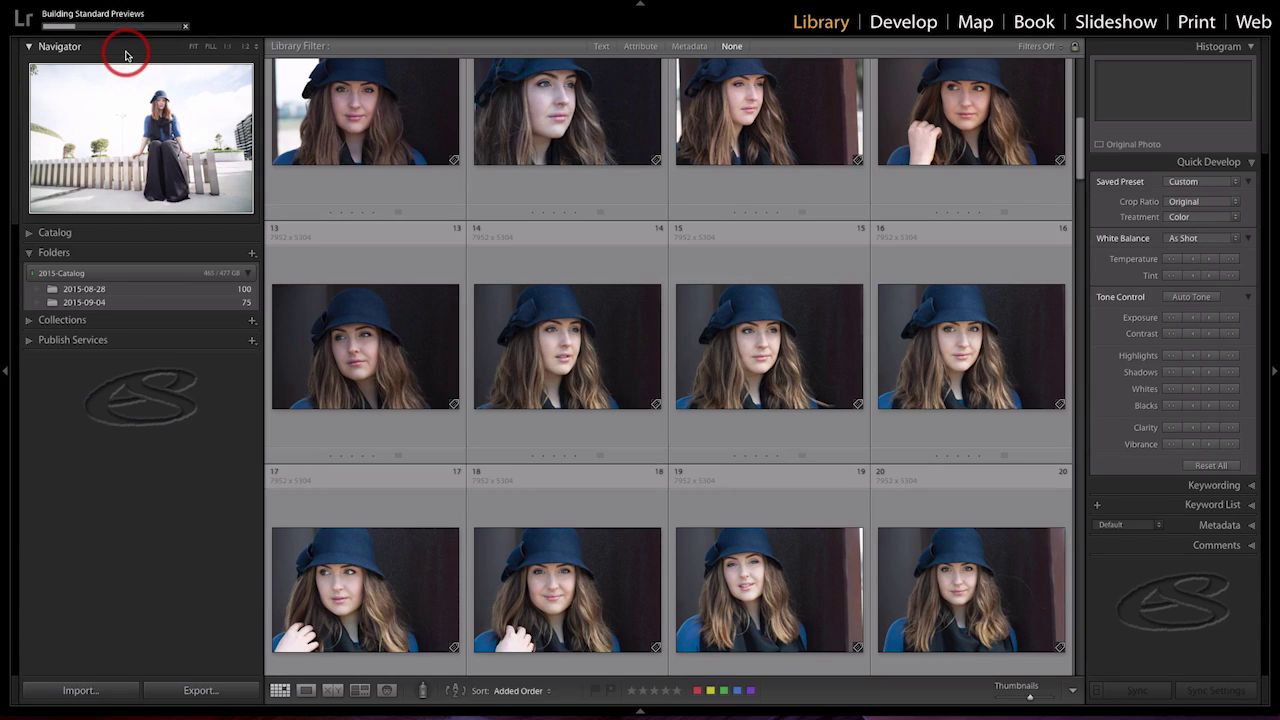
Step: In Catalog Settings, change Standard Preview Size from 1440 to Auto (1920px) and close it
{"action": "left_click", "coordinate": [76, 4]}
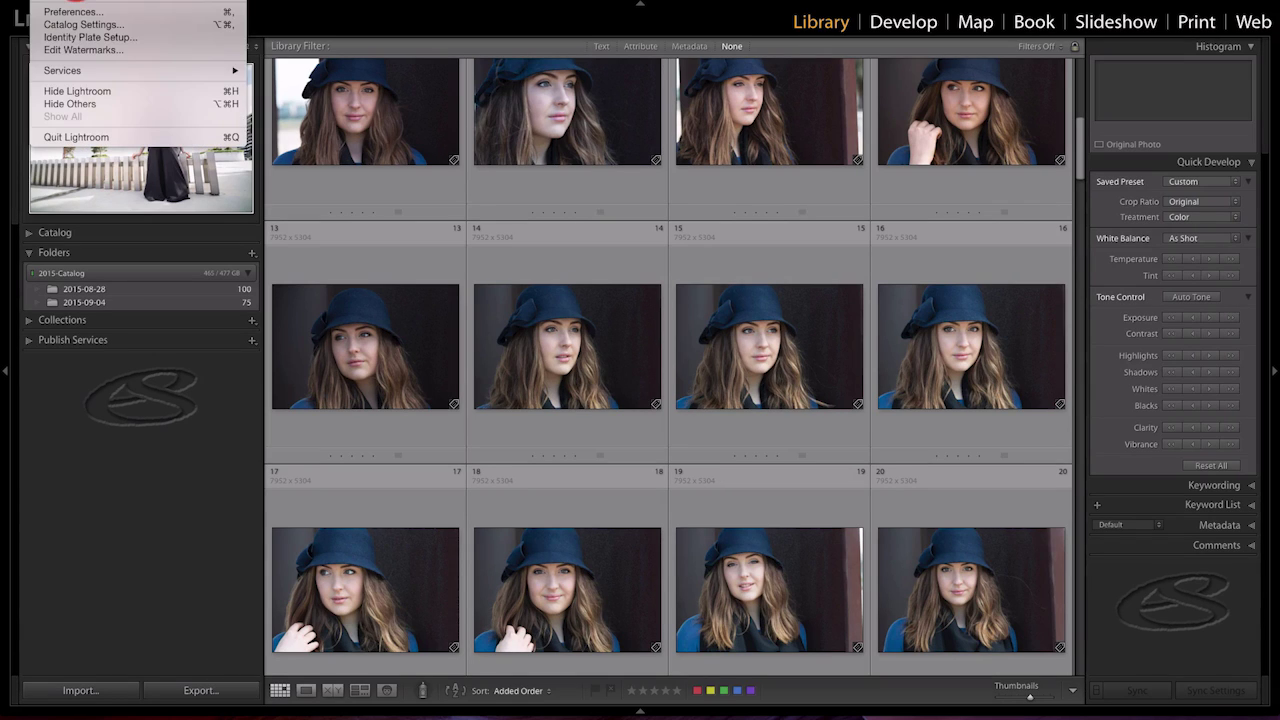
{"action": "left_click", "coordinate": [84, 24]}
{"action": "left_click", "coordinate": [541, 277]}
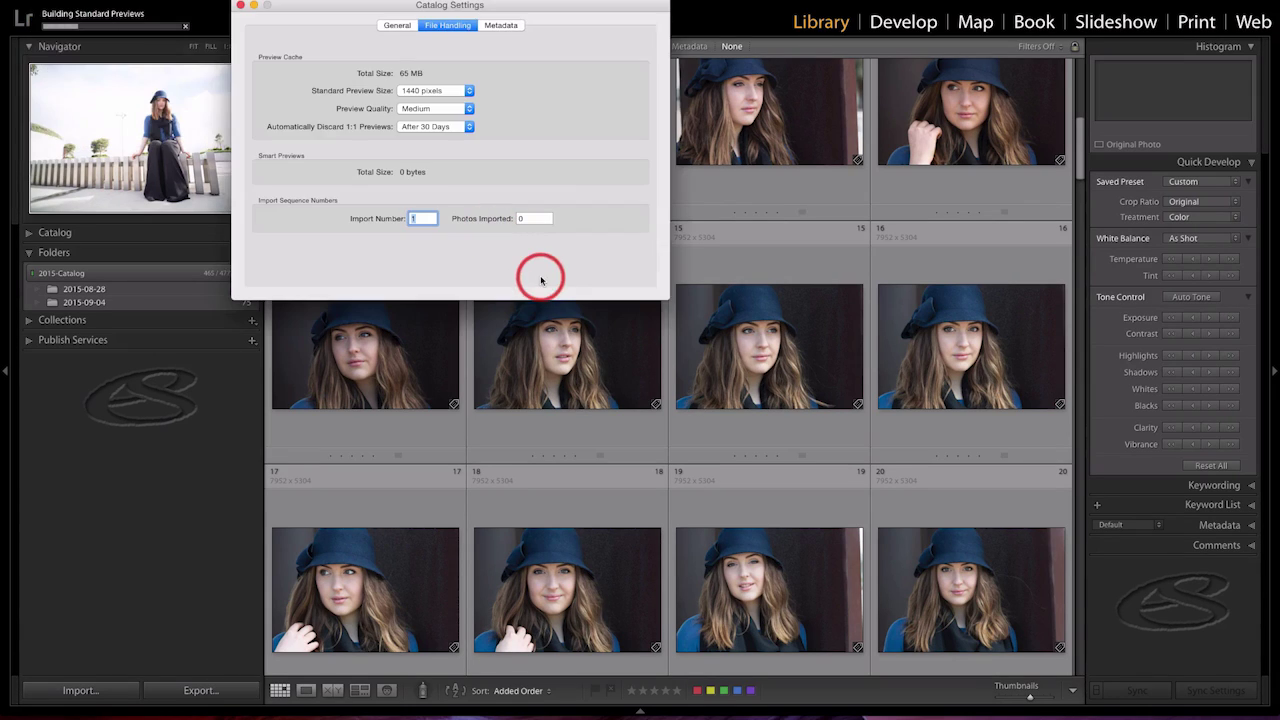
{"action": "left_click", "coordinate": [571, 96]}
{"action": "left_click_drag", "start_coordinate": [541, 5], "coordinate": [538, 72]}
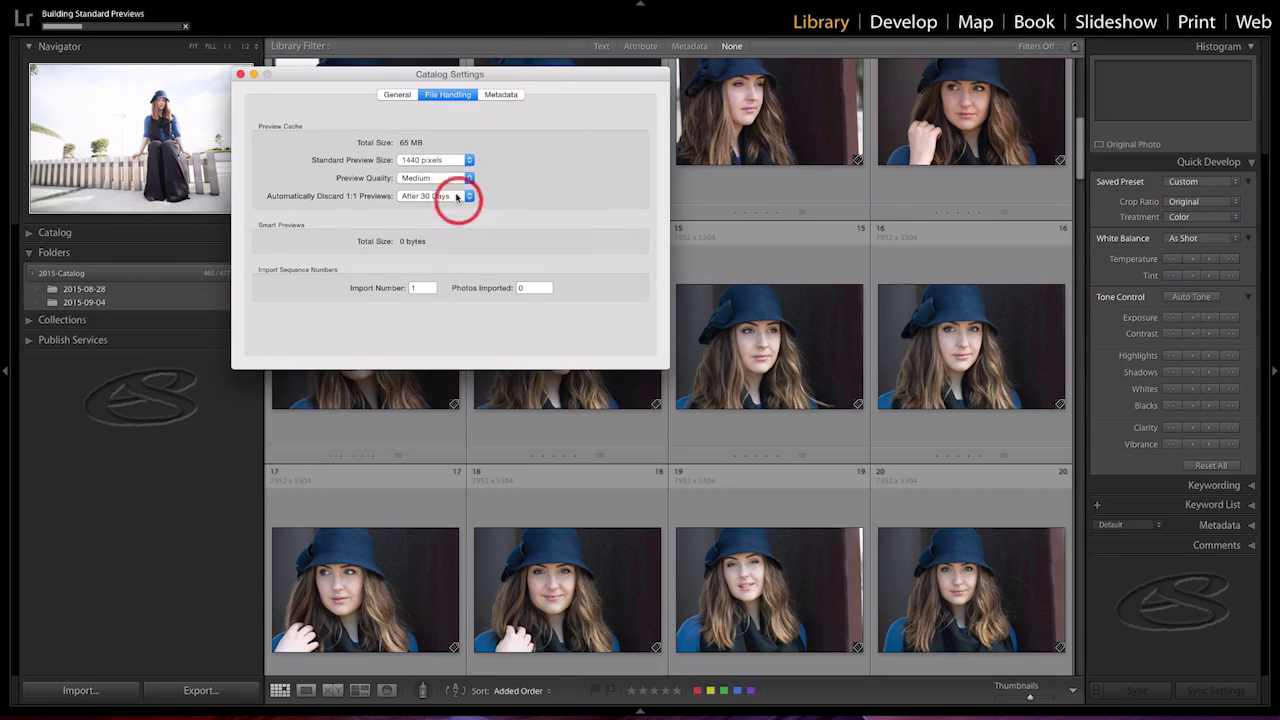
{"action": "left_click", "coordinate": [445, 160]}
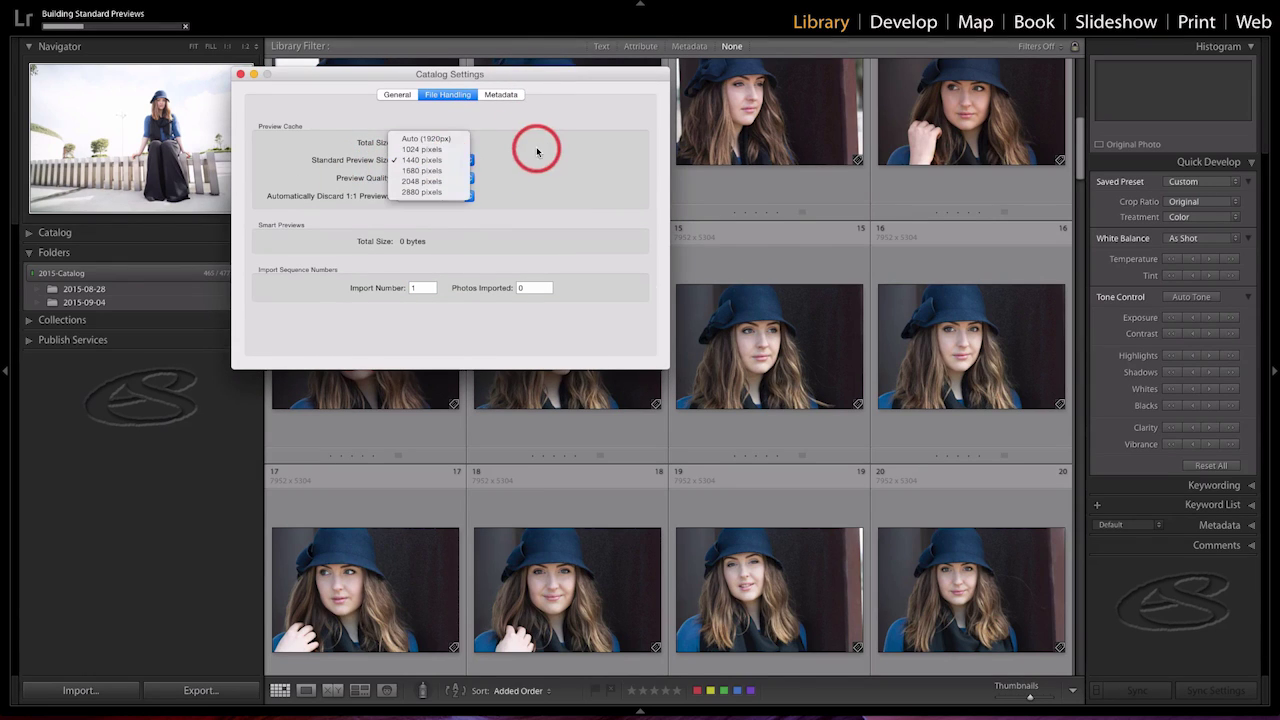
{"action": "left_click", "coordinate": [432, 138]}
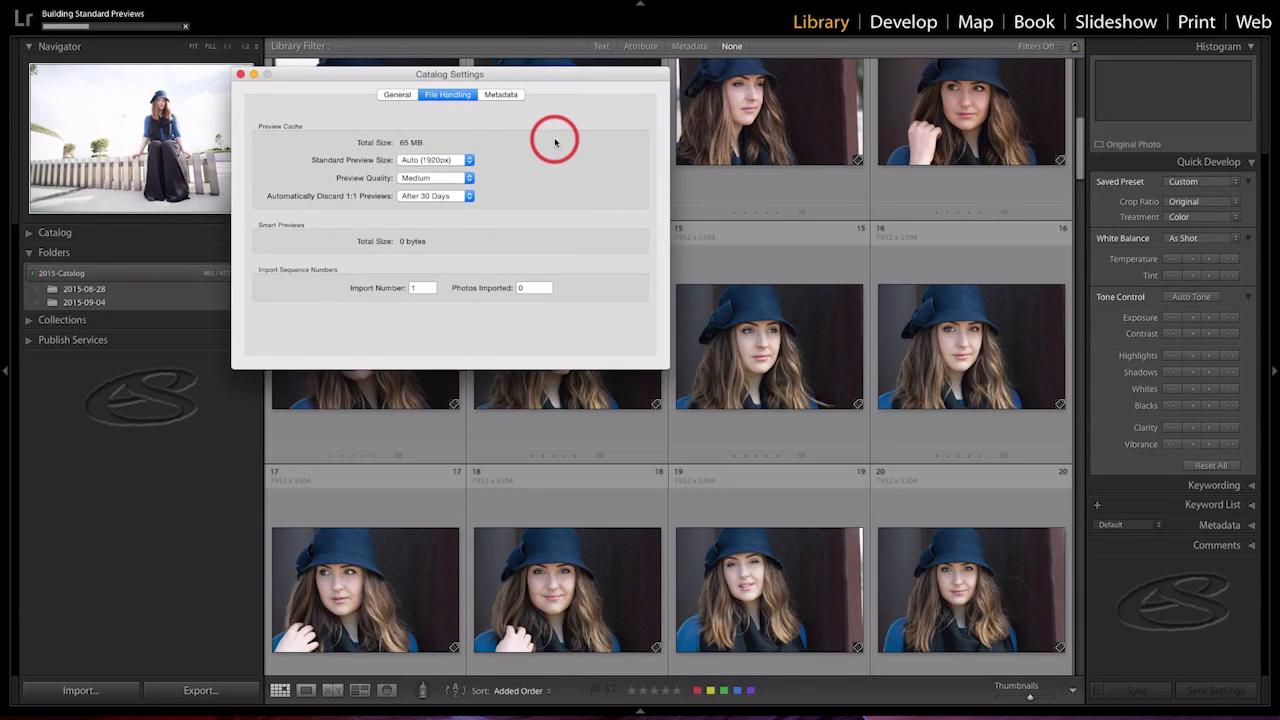
{"action": "left_click", "coordinate": [241, 77]}
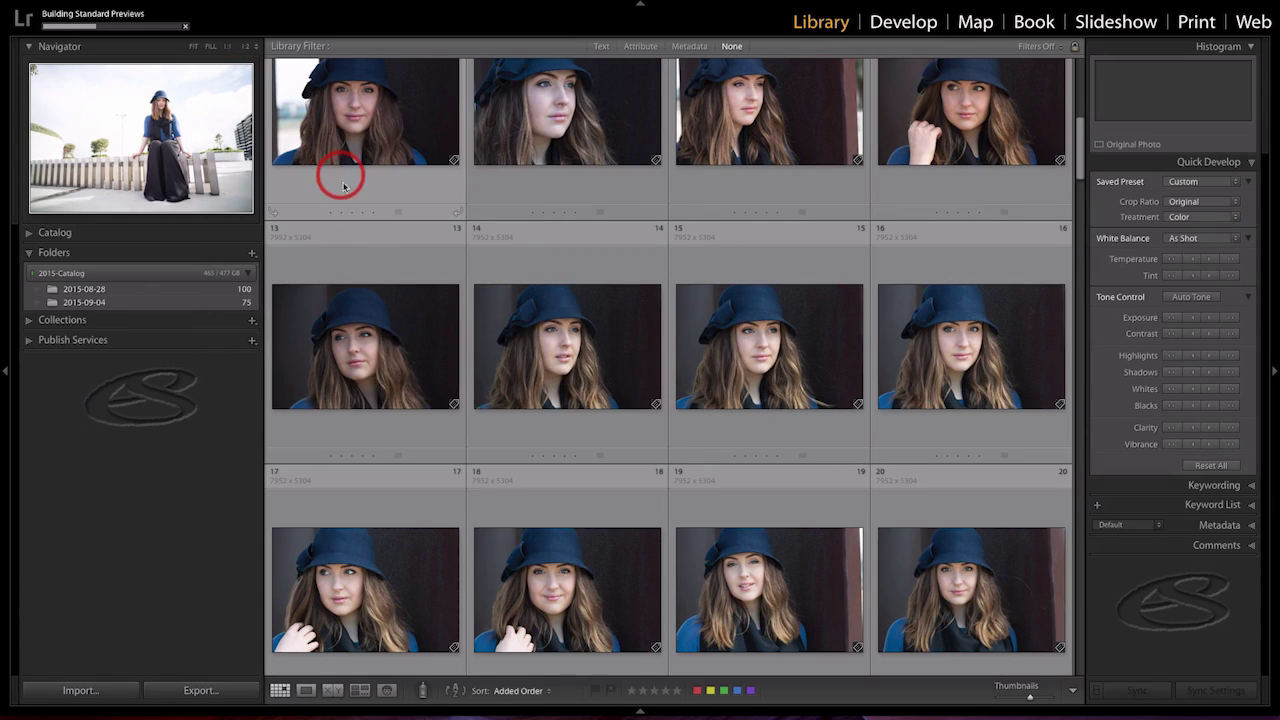
{"action": "scroll", "coordinate": [356, 224], "scroll_direction": "down", "scroll_amount": 1}
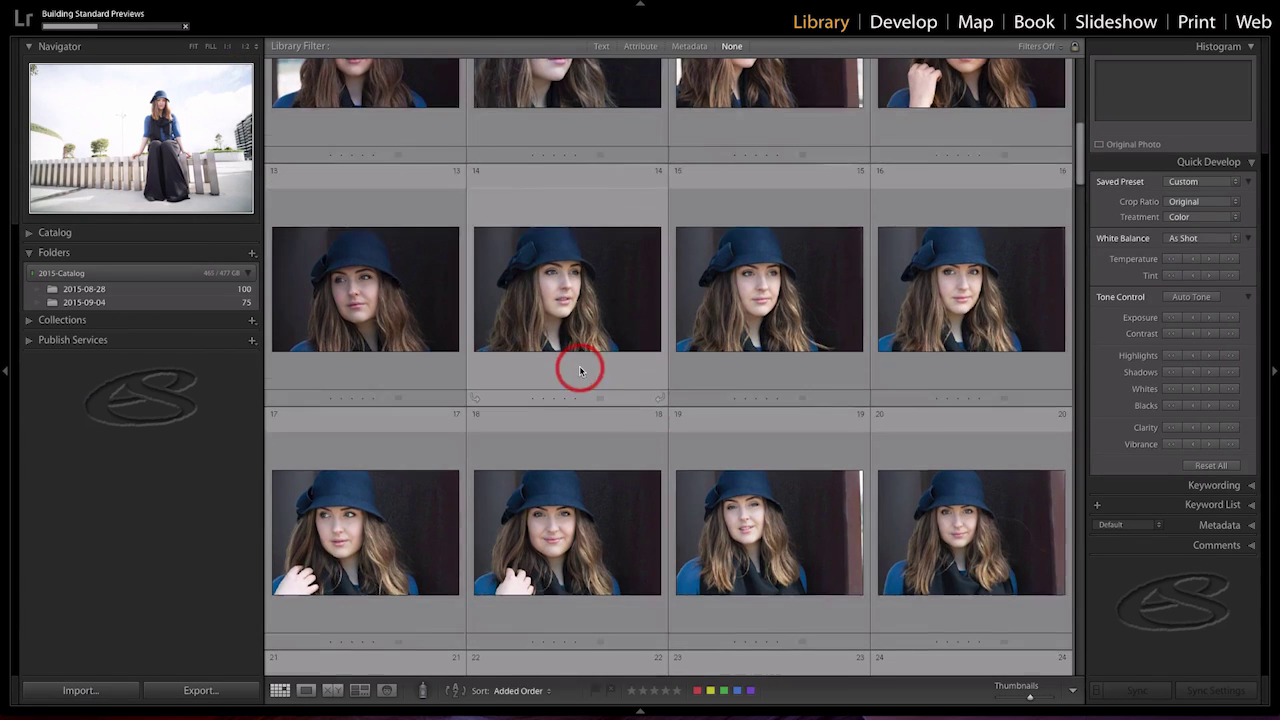
{"action": "scroll", "coordinate": [578, 368], "scroll_direction": "down", "scroll_amount": 1}
{"action": "scroll", "coordinate": [580, 371], "scroll_direction": "down", "scroll_amount": 1}
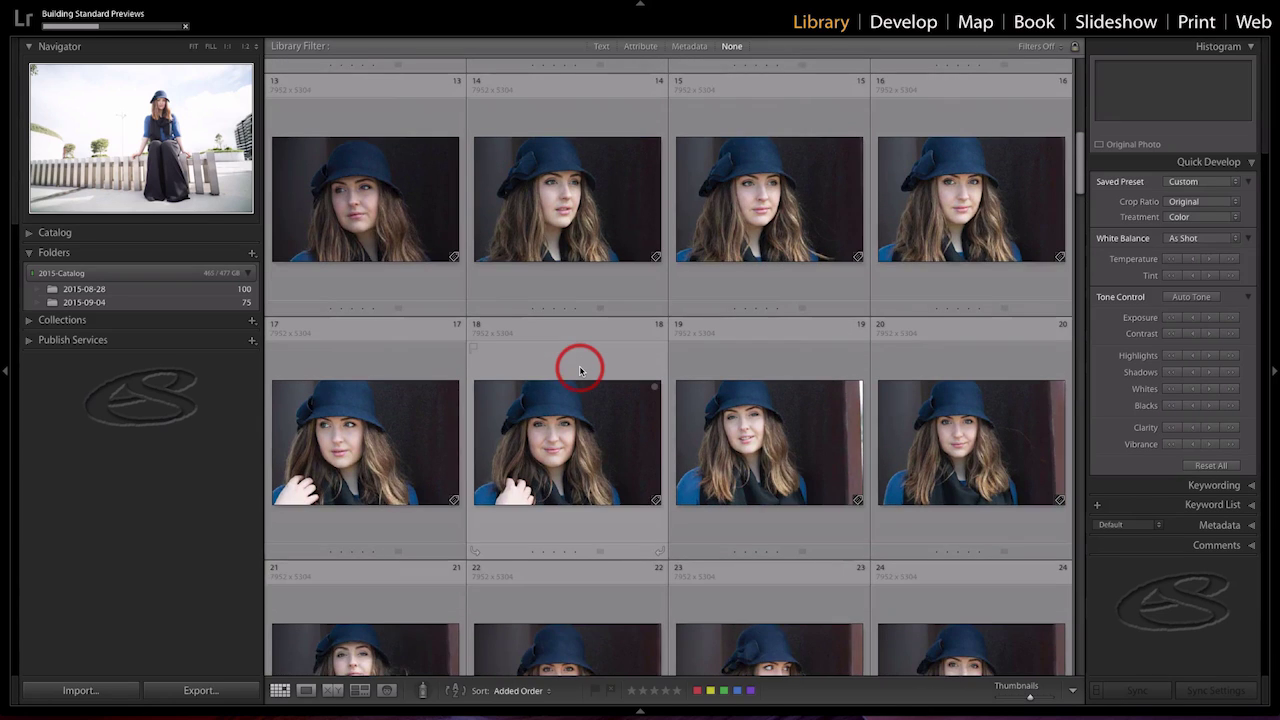
{"action": "scroll", "coordinate": [580, 371], "scroll_direction": "up", "scroll_amount": 1}
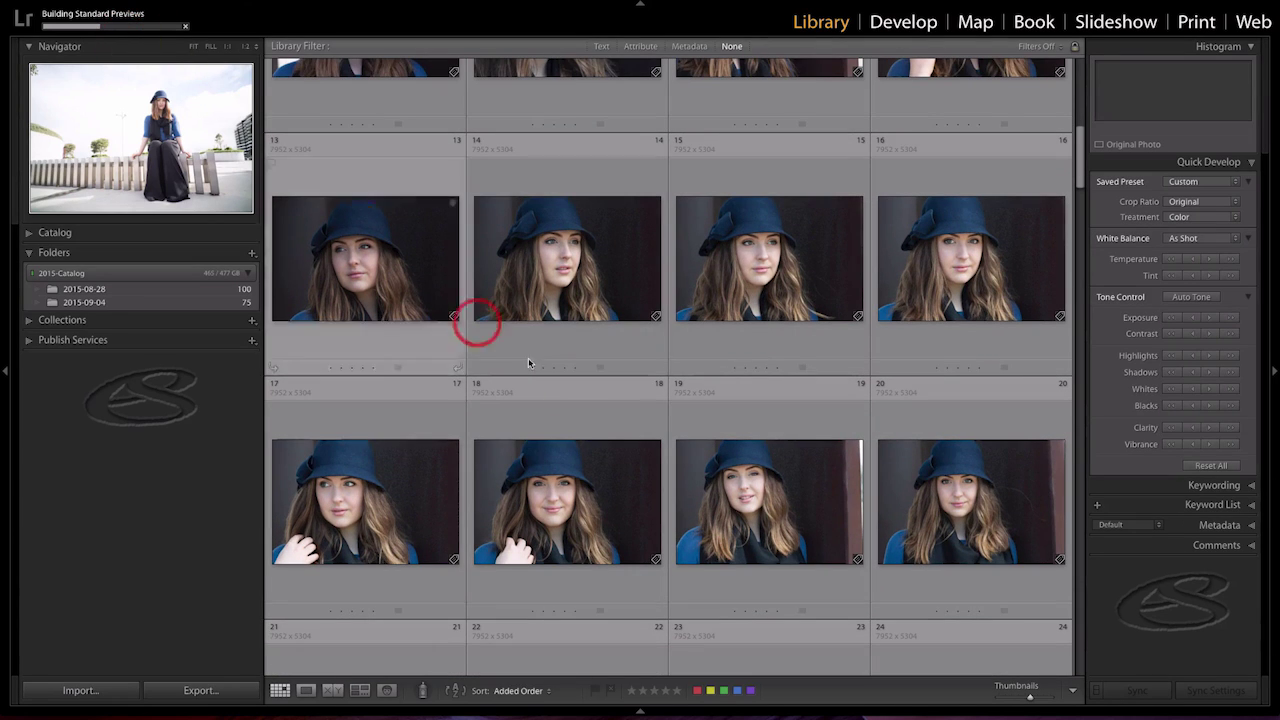
{"action": "scroll", "coordinate": [800, 388], "scroll_direction": "down", "scroll_amount": 1}
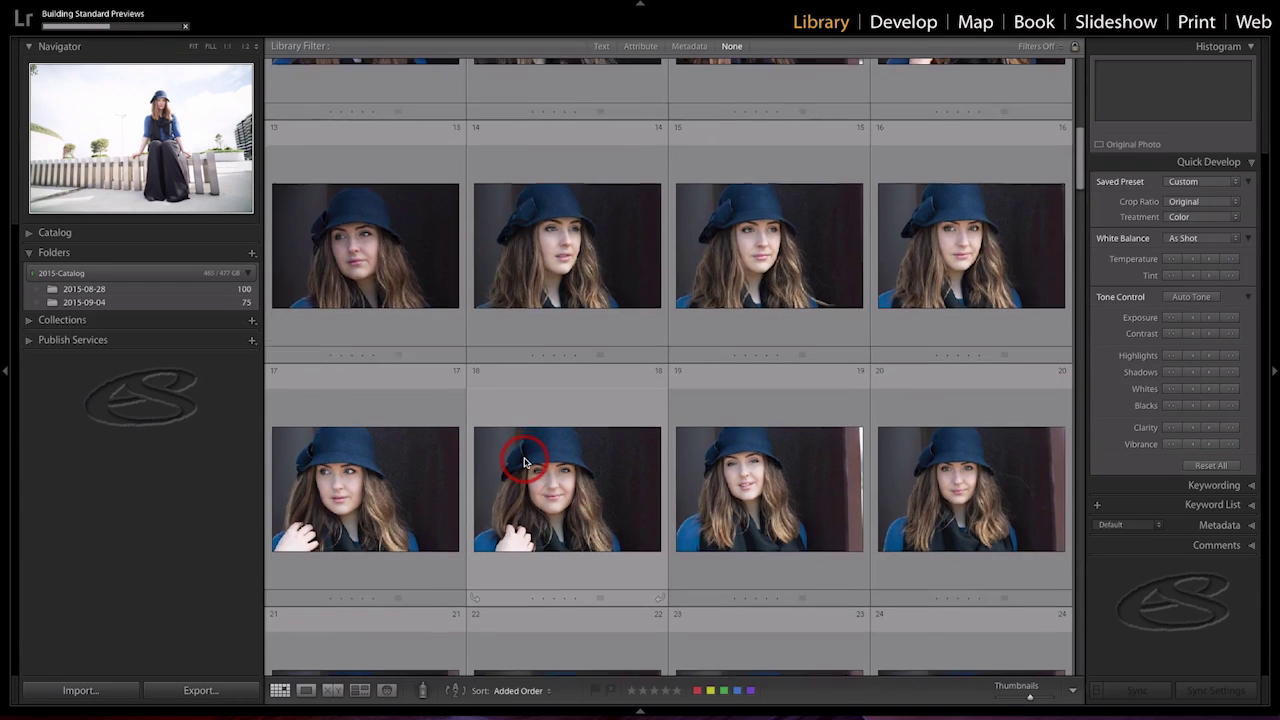
{"action": "scroll", "coordinate": [523, 462], "scroll_direction": "down", "scroll_amount": 1}
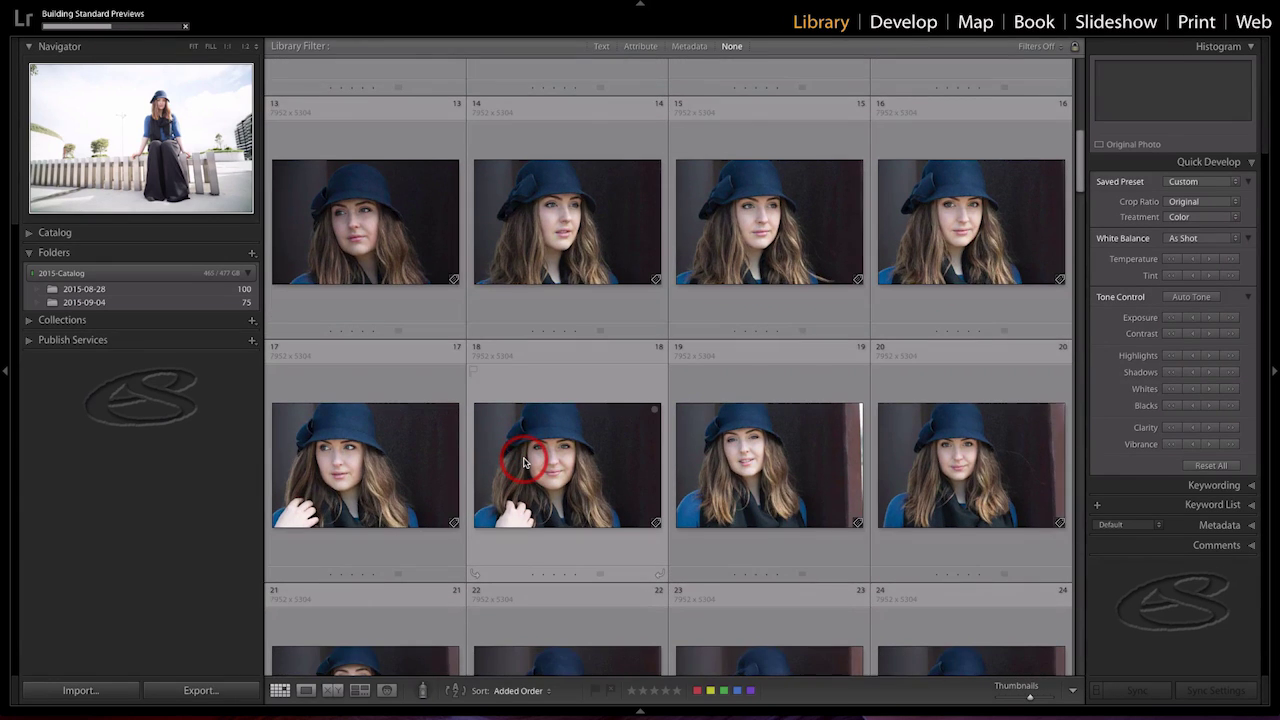
{"action": "scroll", "coordinate": [523, 462], "scroll_direction": "down", "scroll_amount": 4}
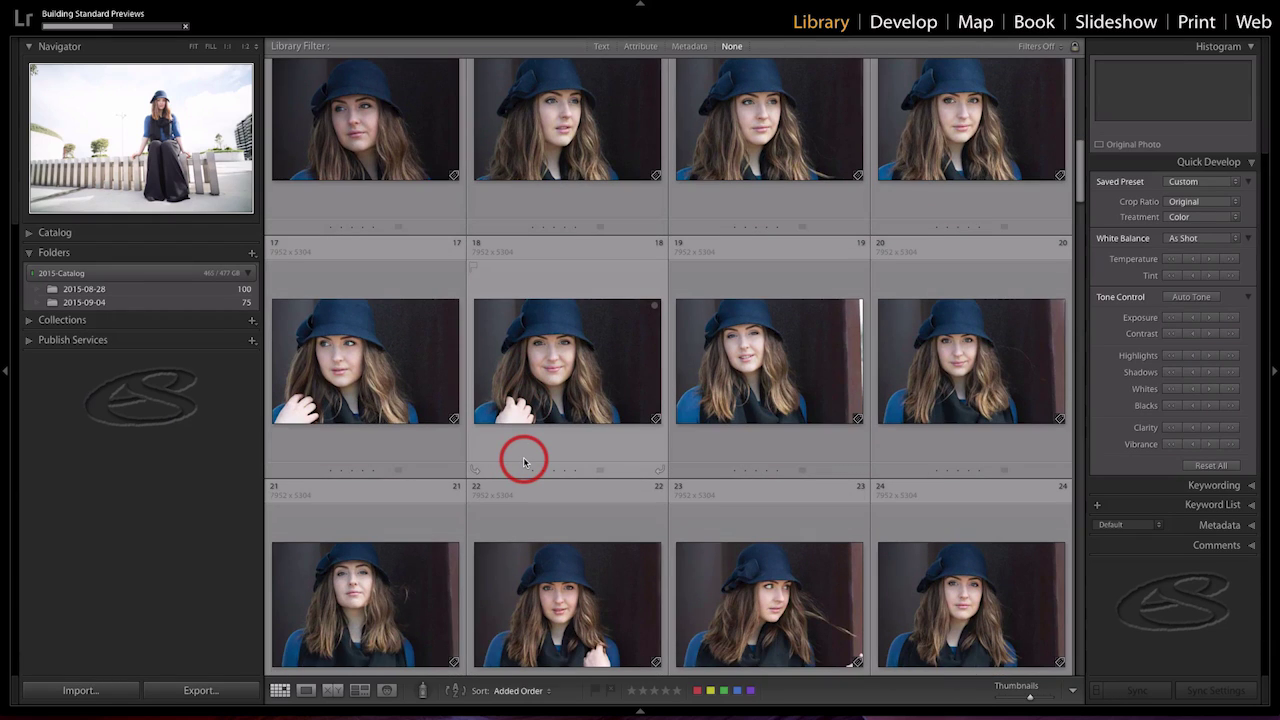
{"action": "scroll", "coordinate": [523, 462], "scroll_direction": "down", "scroll_amount": 1}
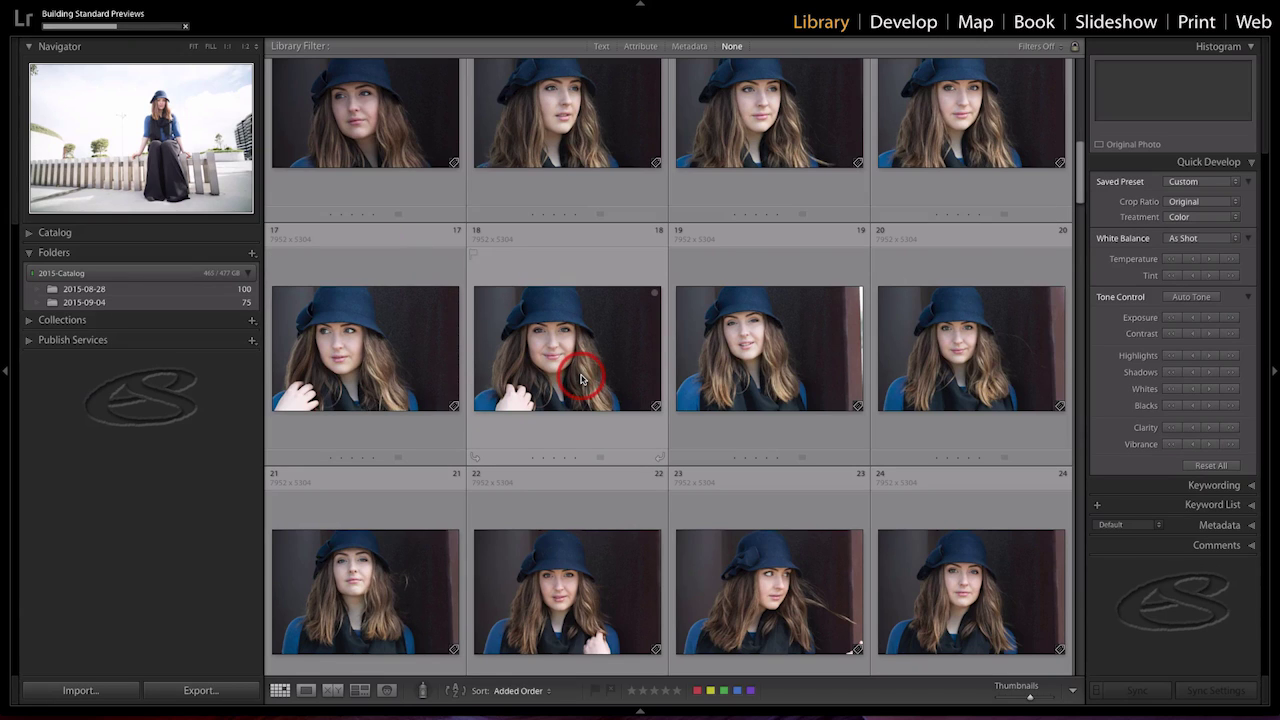
{"action": "mouse_move", "coordinate": [581, 378]}
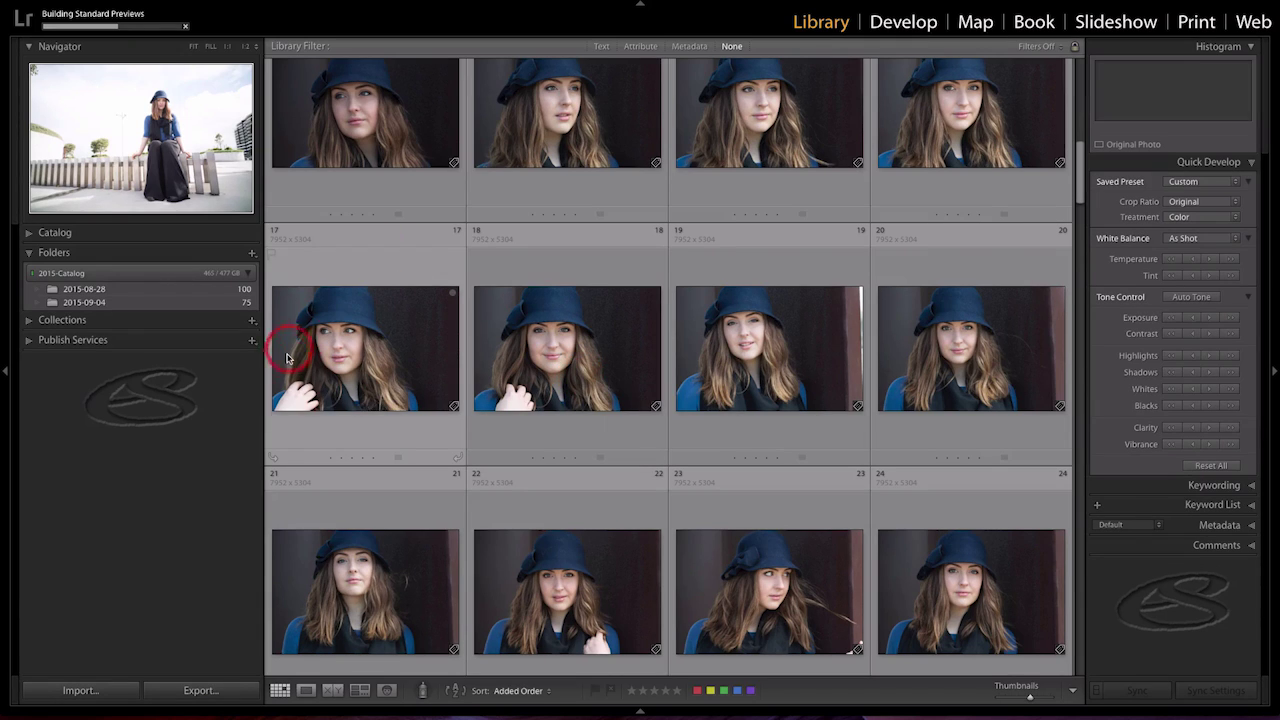
Step: Create an empty collection named 'Portrait' with Set as target collection ticked
{"action": "mouse_move", "coordinate": [283, 370]}
{"action": "left_click", "coordinate": [252, 324]}
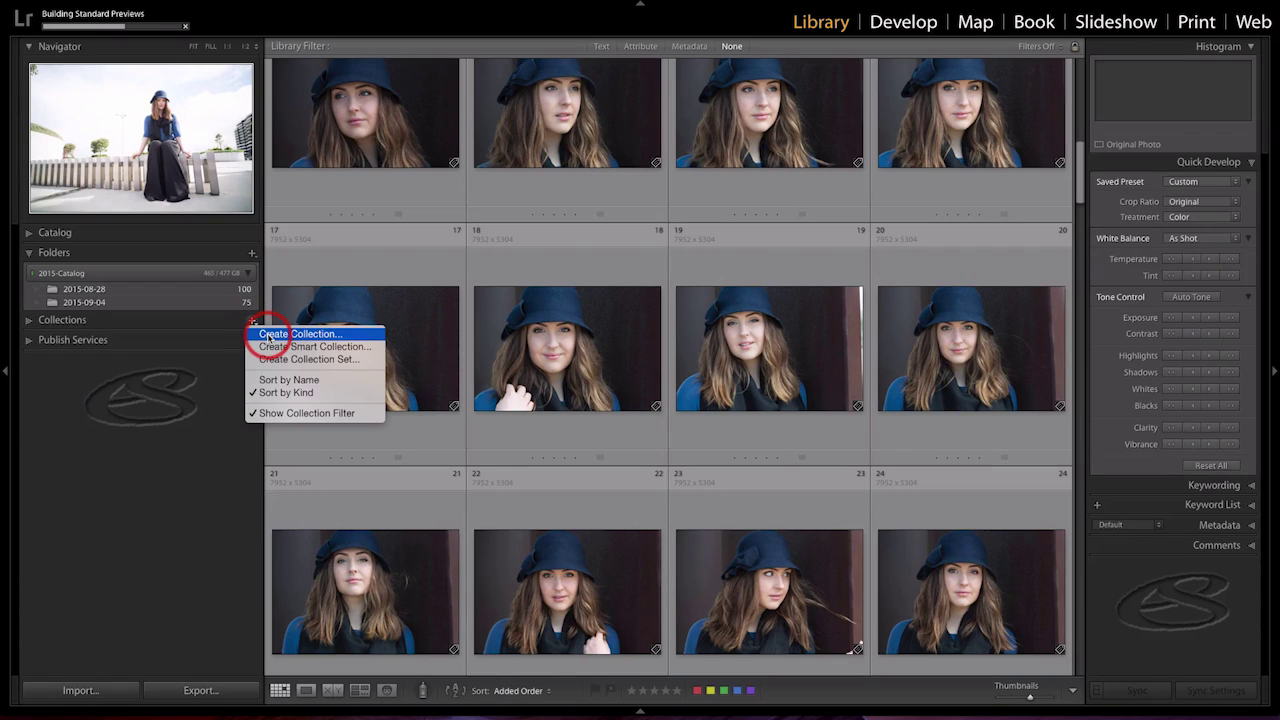
{"action": "left_click", "coordinate": [268, 336]}
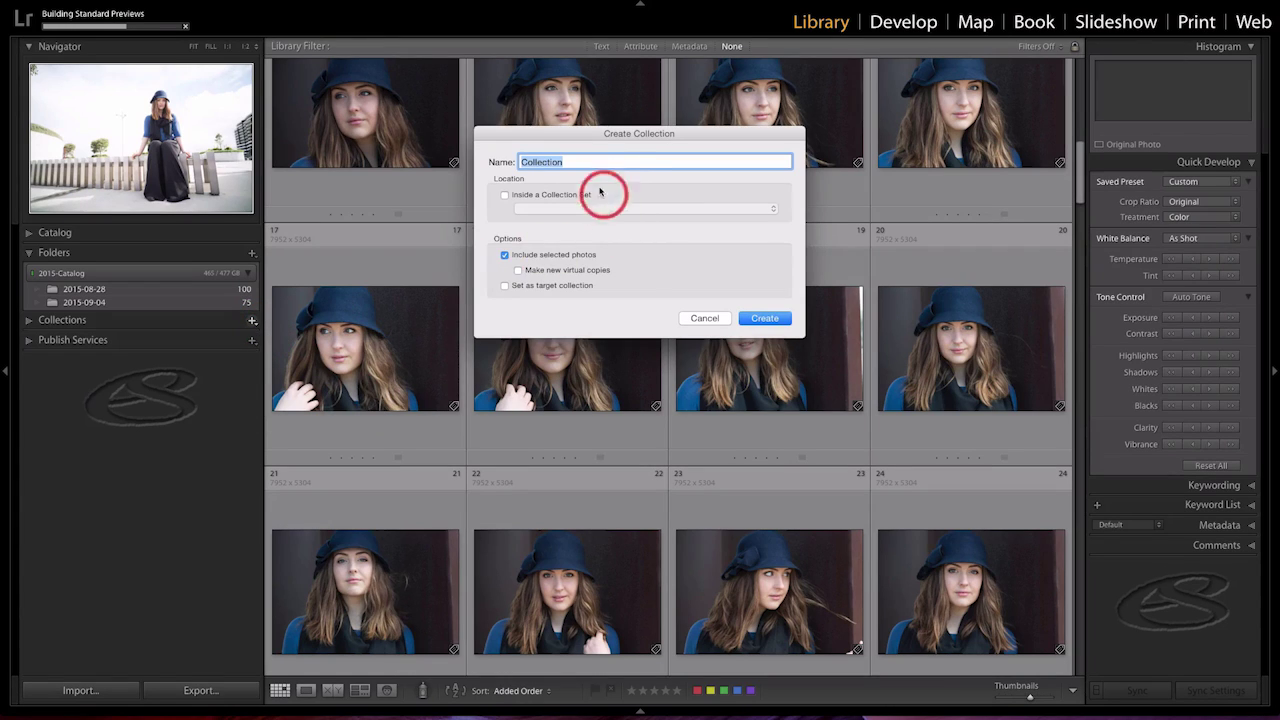
{"action": "type", "text": "Po"}
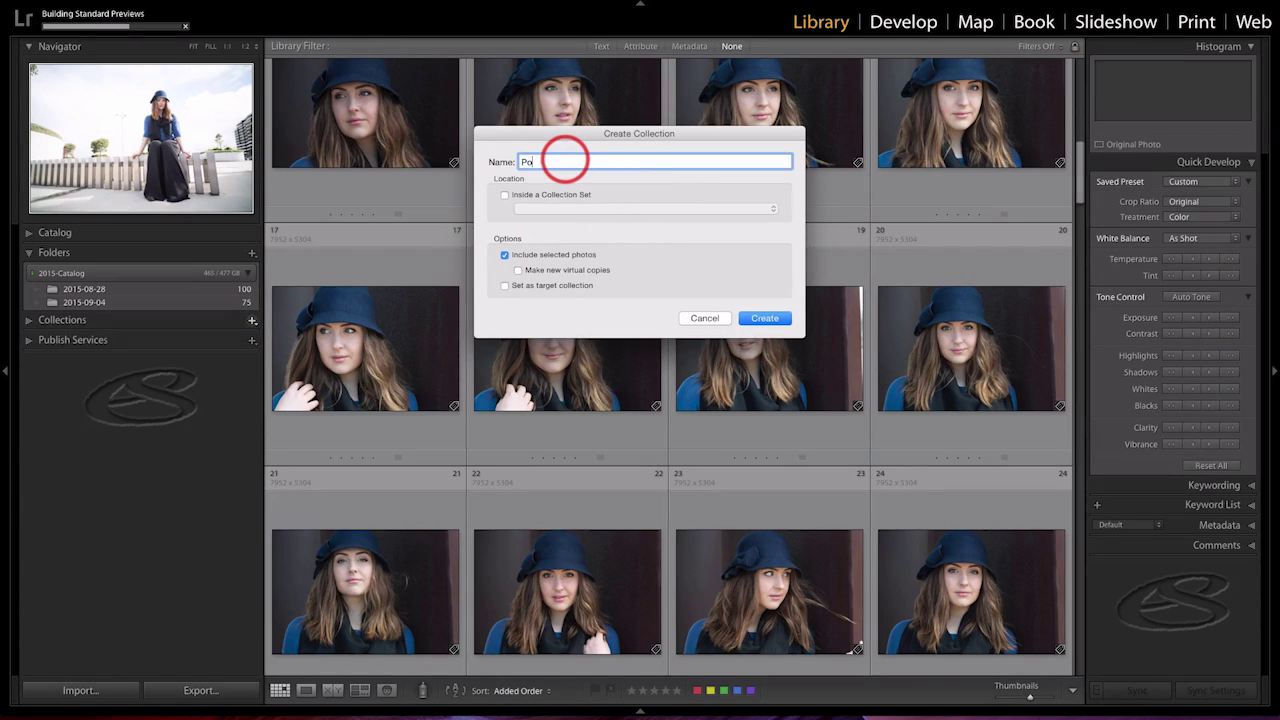
{"action": "type", "text": "rtrait"}
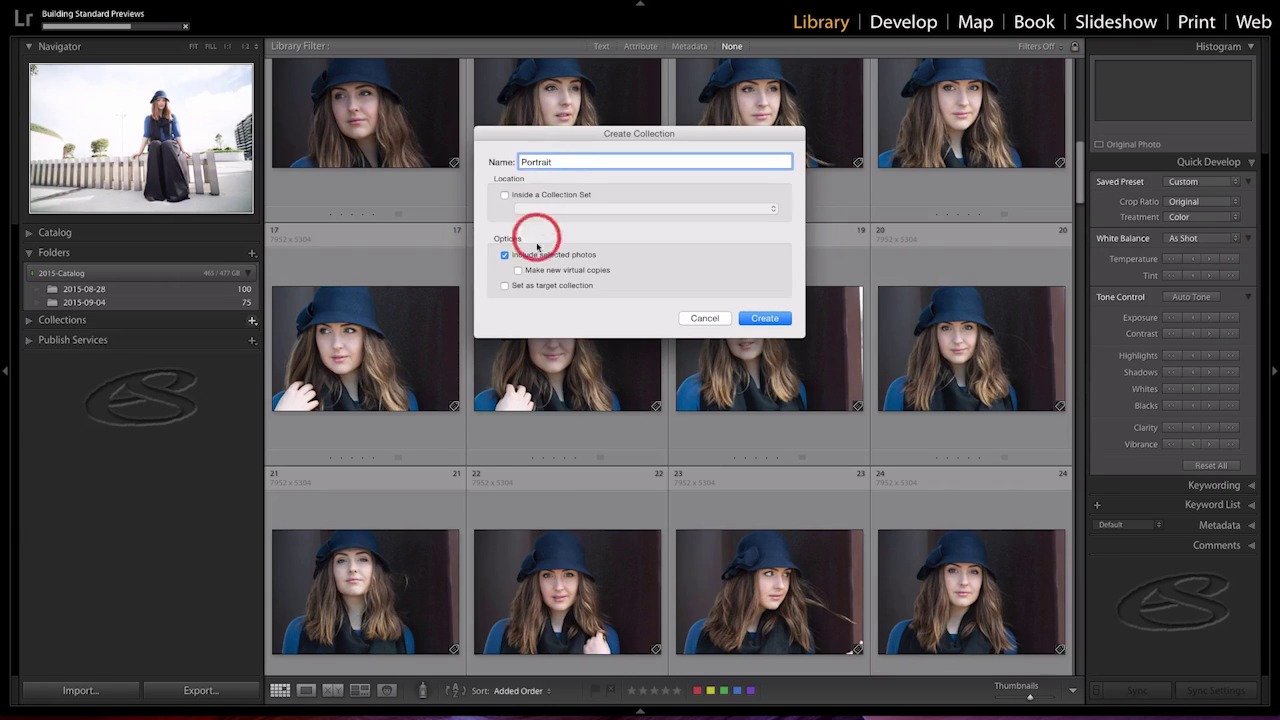
{"action": "left_click", "coordinate": [504, 255]}
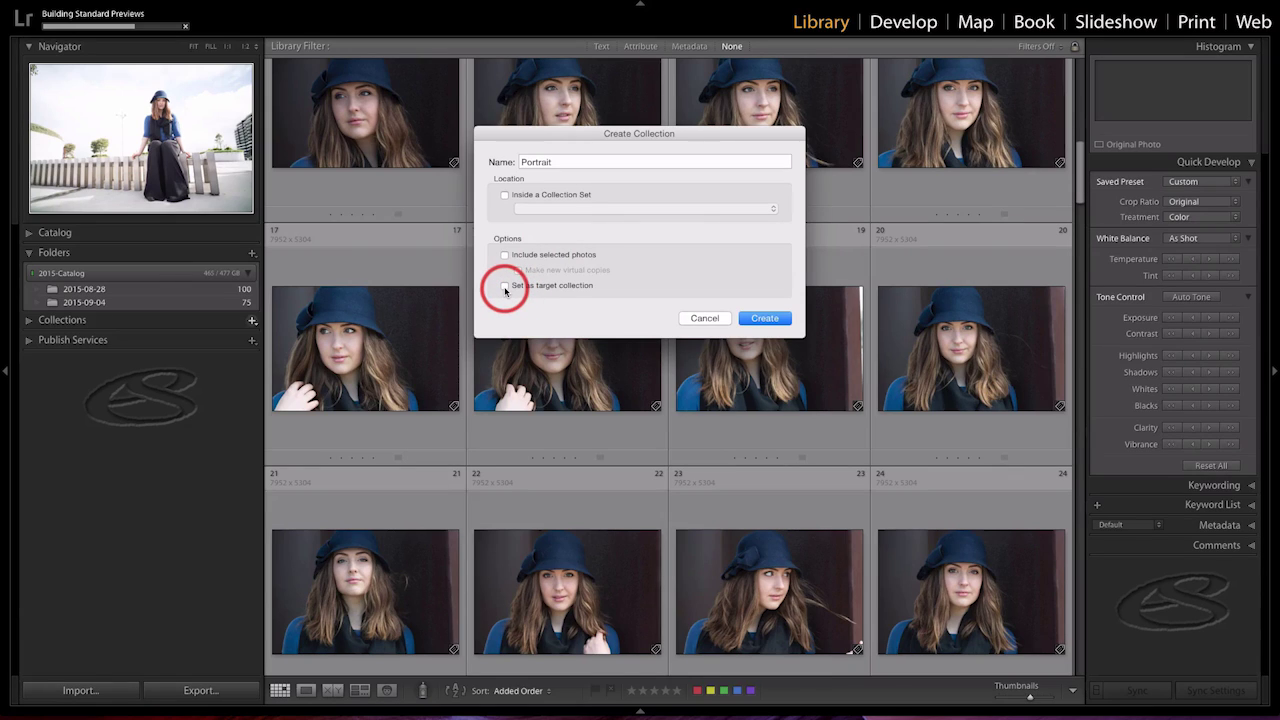
{"action": "left_click", "coordinate": [505, 287]}
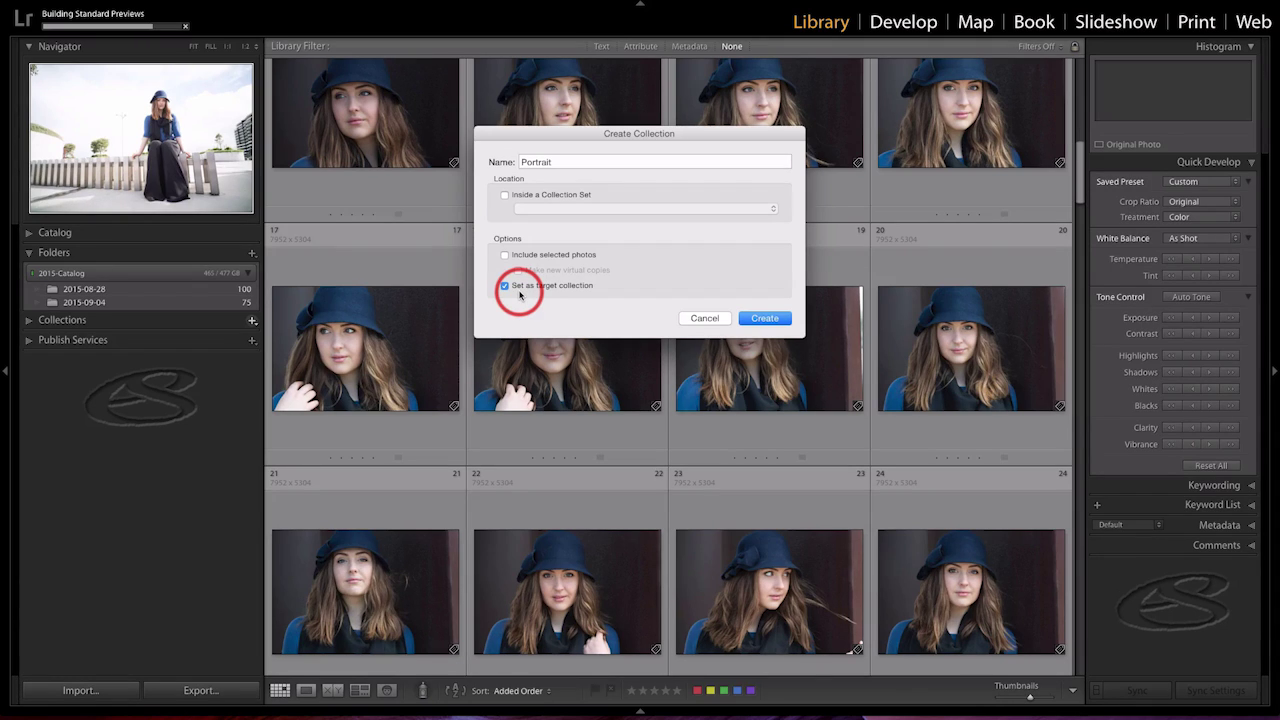
{"action": "left_click", "coordinate": [766, 318]}
{"action": "left_click", "coordinate": [118, 380]}
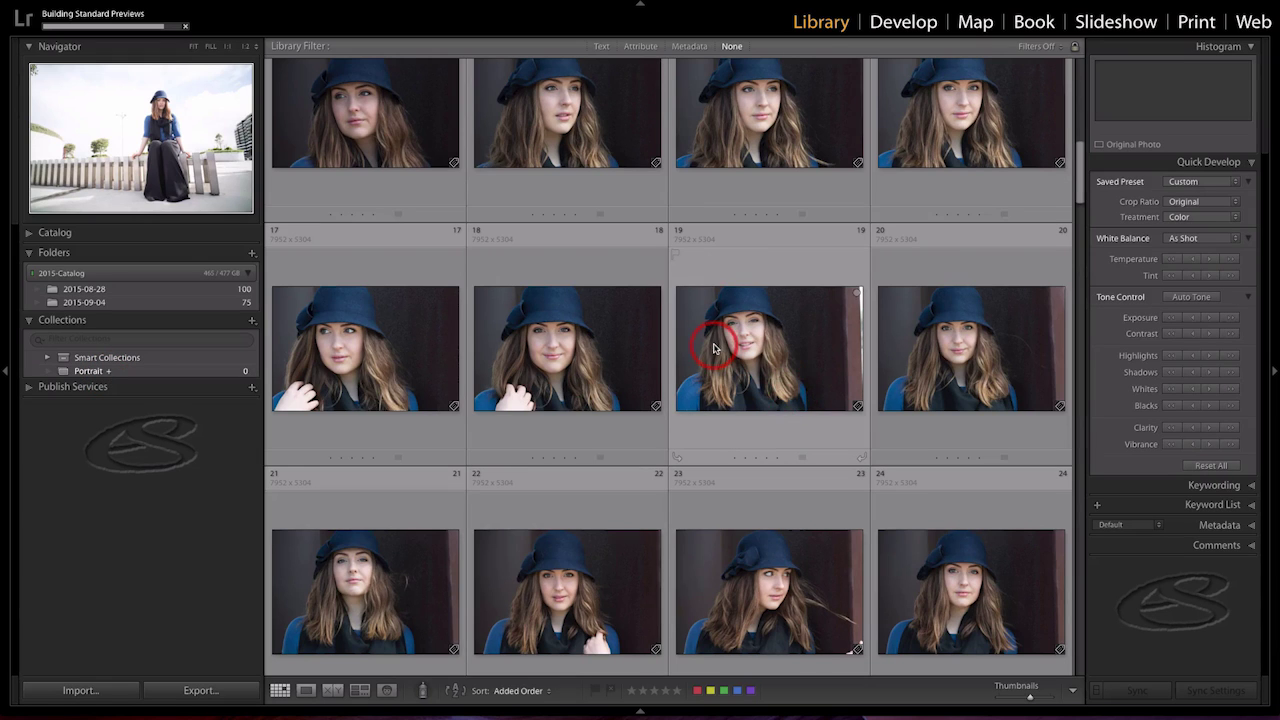
Step: Add photo 26 to the Portrait target collection with B, then view that collection
{"action": "scroll", "coordinate": [714, 345], "scroll_direction": "down", "scroll_amount": 2}
{"action": "scroll", "coordinate": [714, 345], "scroll_direction": "down", "scroll_amount": 2}
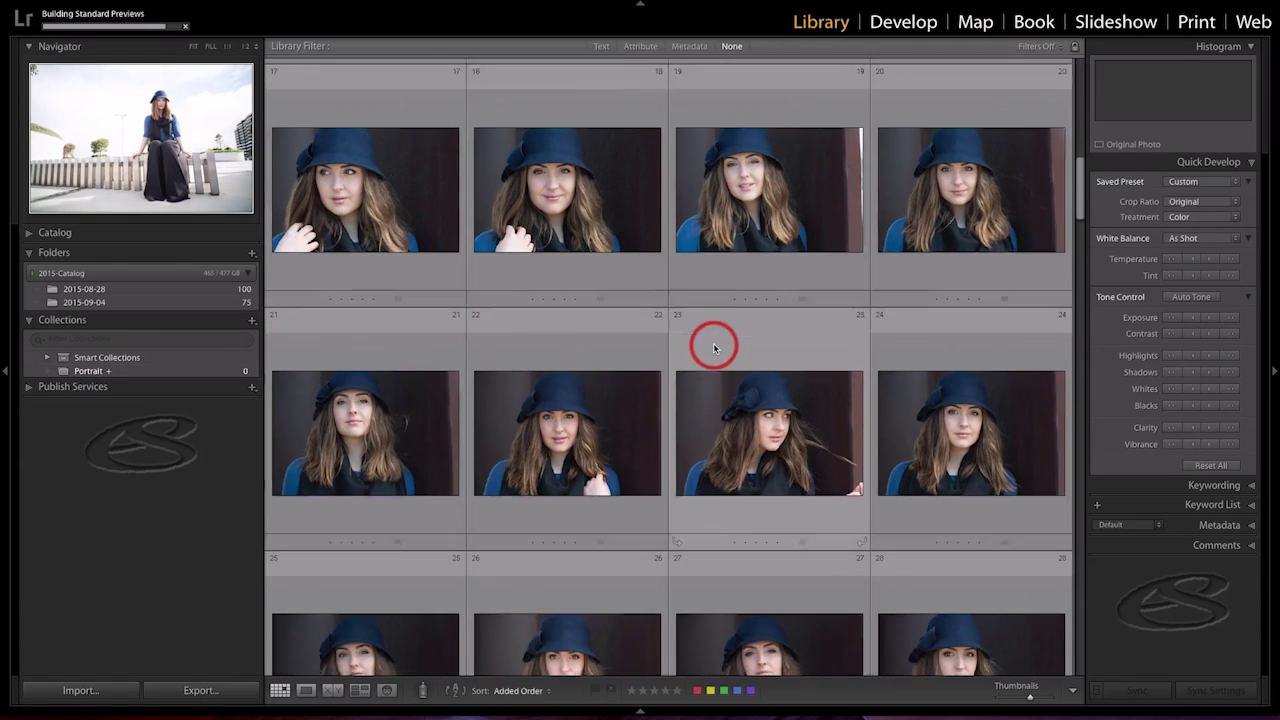
{"action": "scroll", "coordinate": [714, 345], "scroll_direction": "down", "scroll_amount": 2}
{"action": "scroll", "coordinate": [591, 320], "scroll_direction": "down", "scroll_amount": 5}
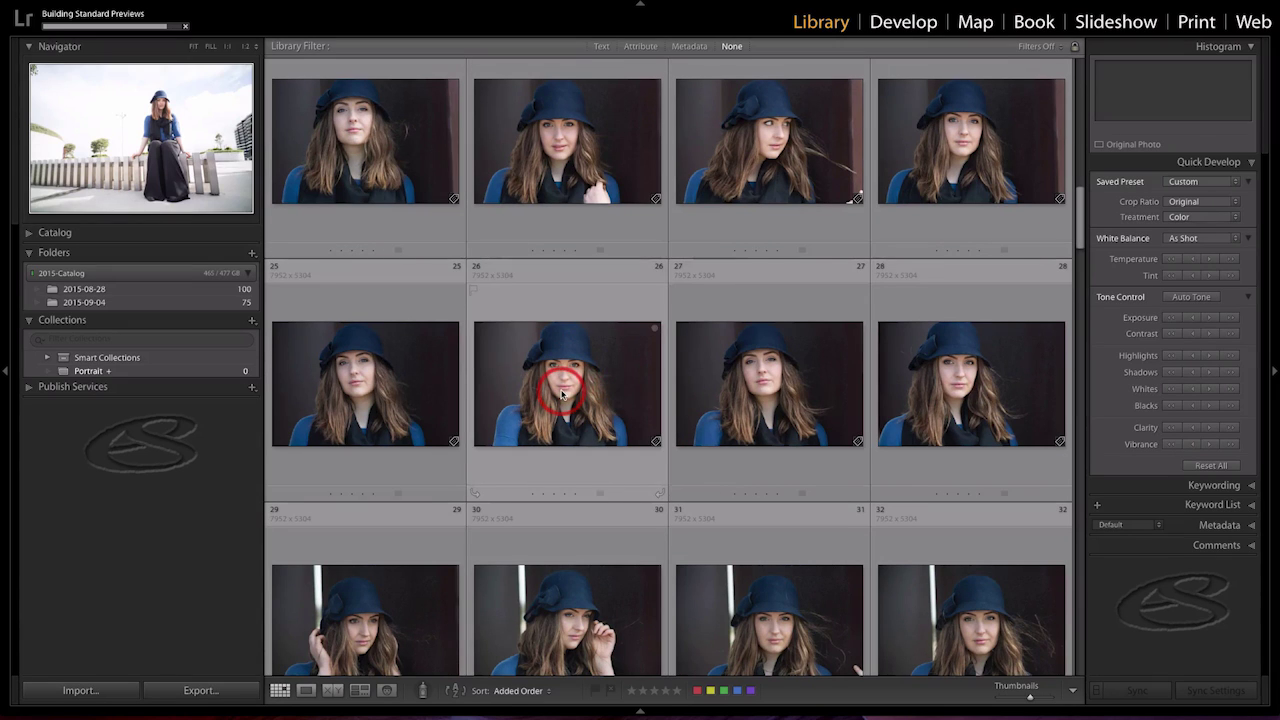
{"action": "left_click", "coordinate": [555, 378]}
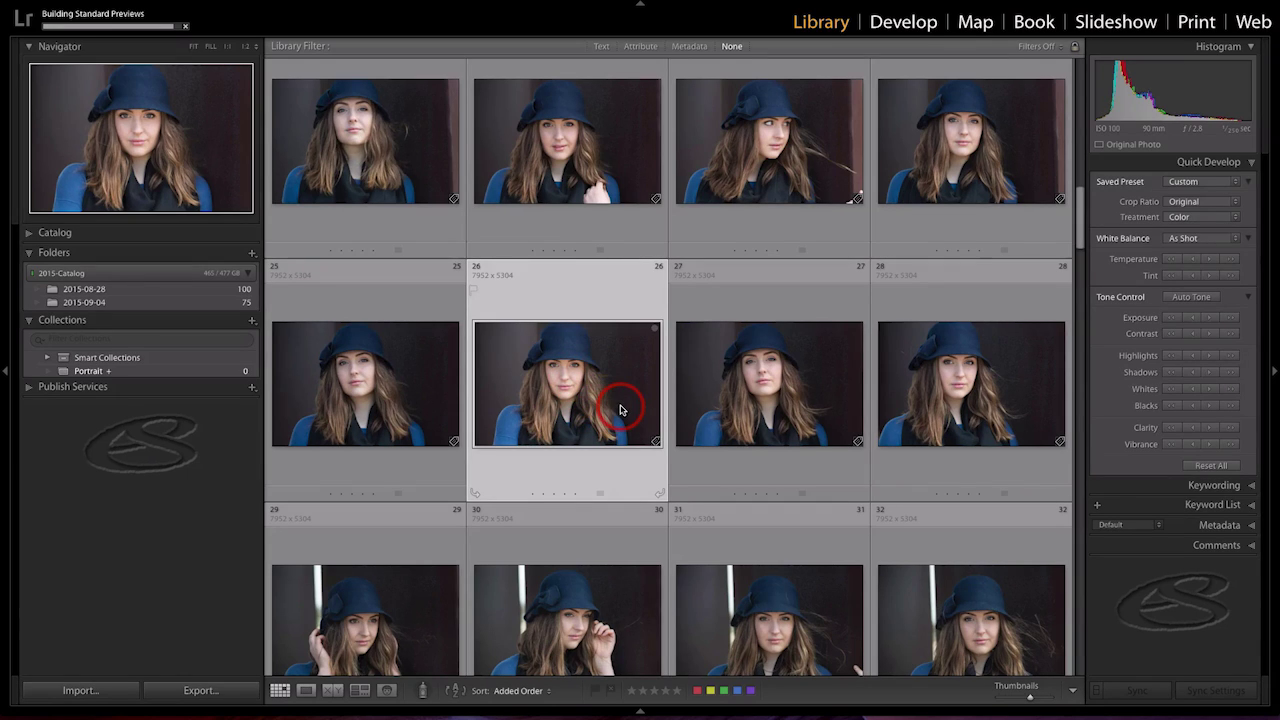
{"action": "mouse_move", "coordinate": [620, 409]}
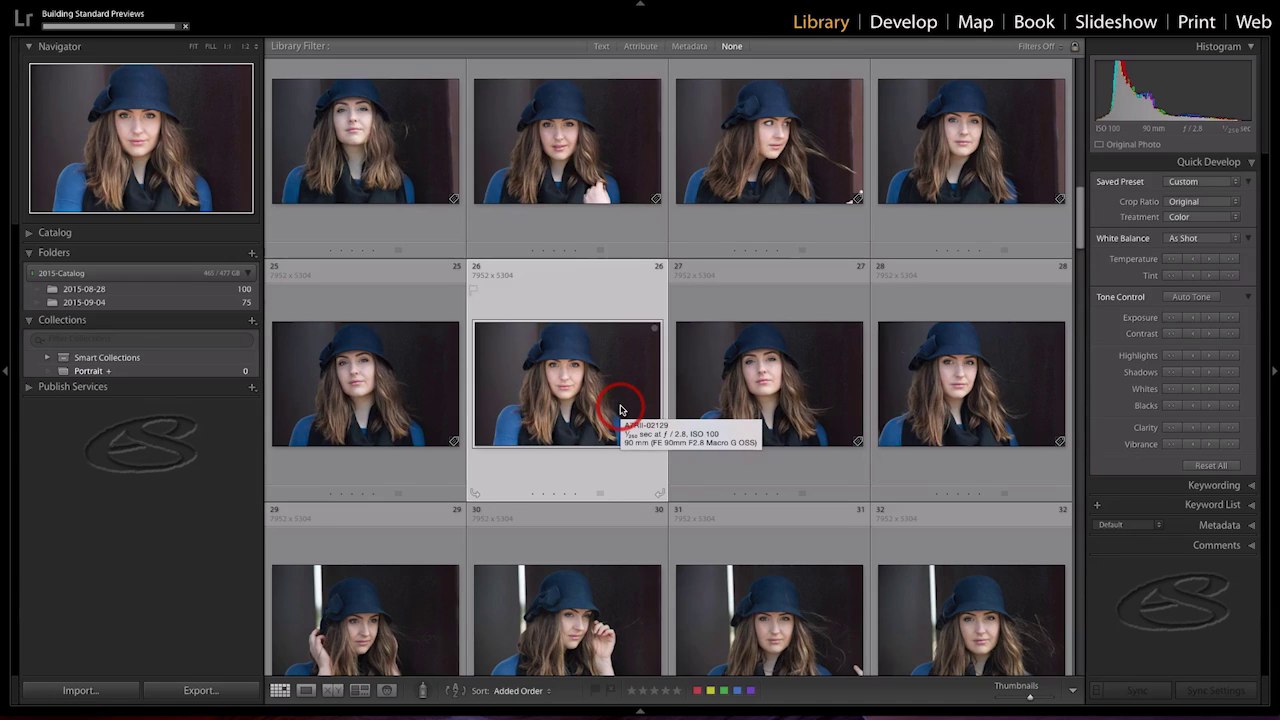
{"action": "key", "text": "b"}
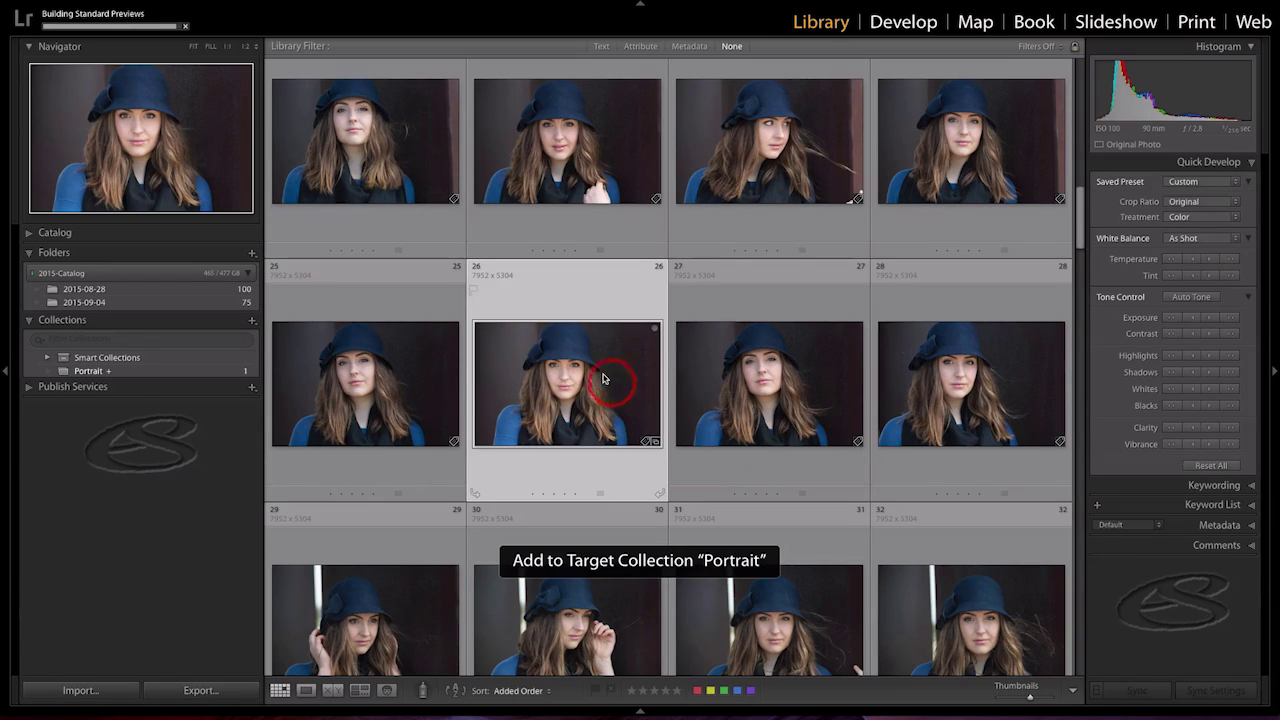
{"action": "left_click", "coordinate": [231, 376]}
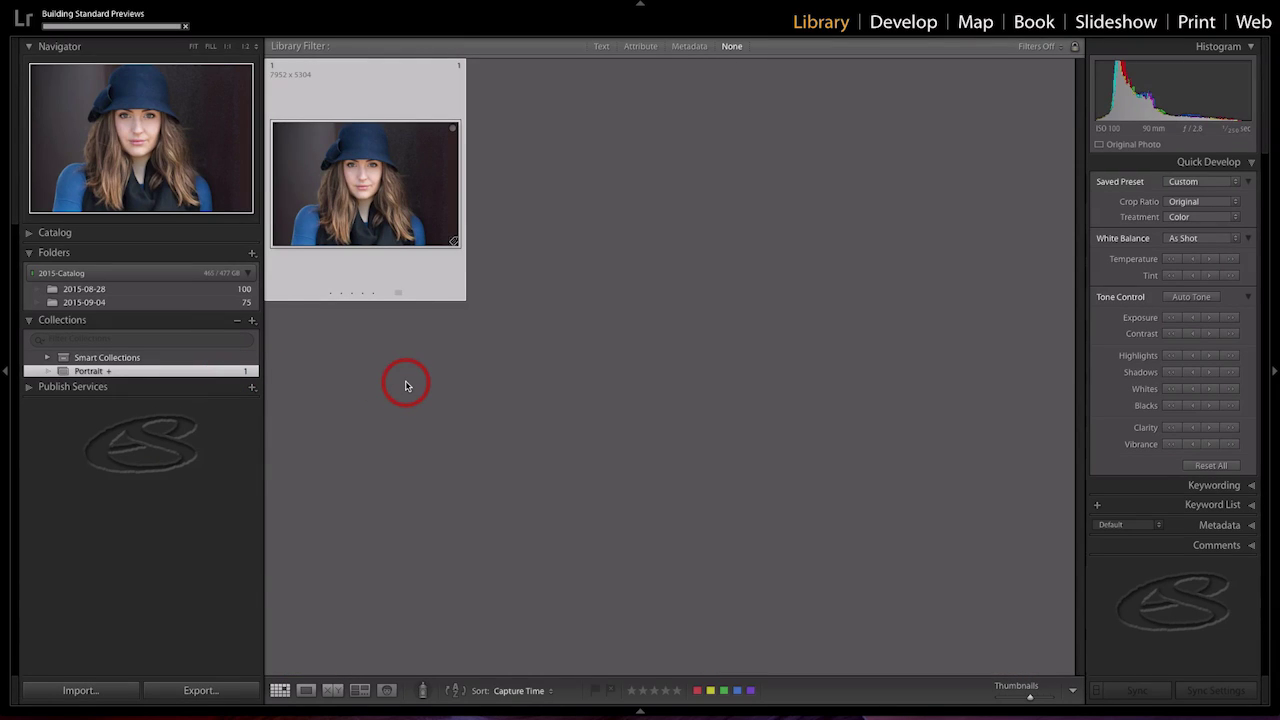
Step: Open the 2015-08-28 folder, check photo 26 at full size, then return to the grid and pick photo 7
{"action": "left_click", "coordinate": [186, 292]}
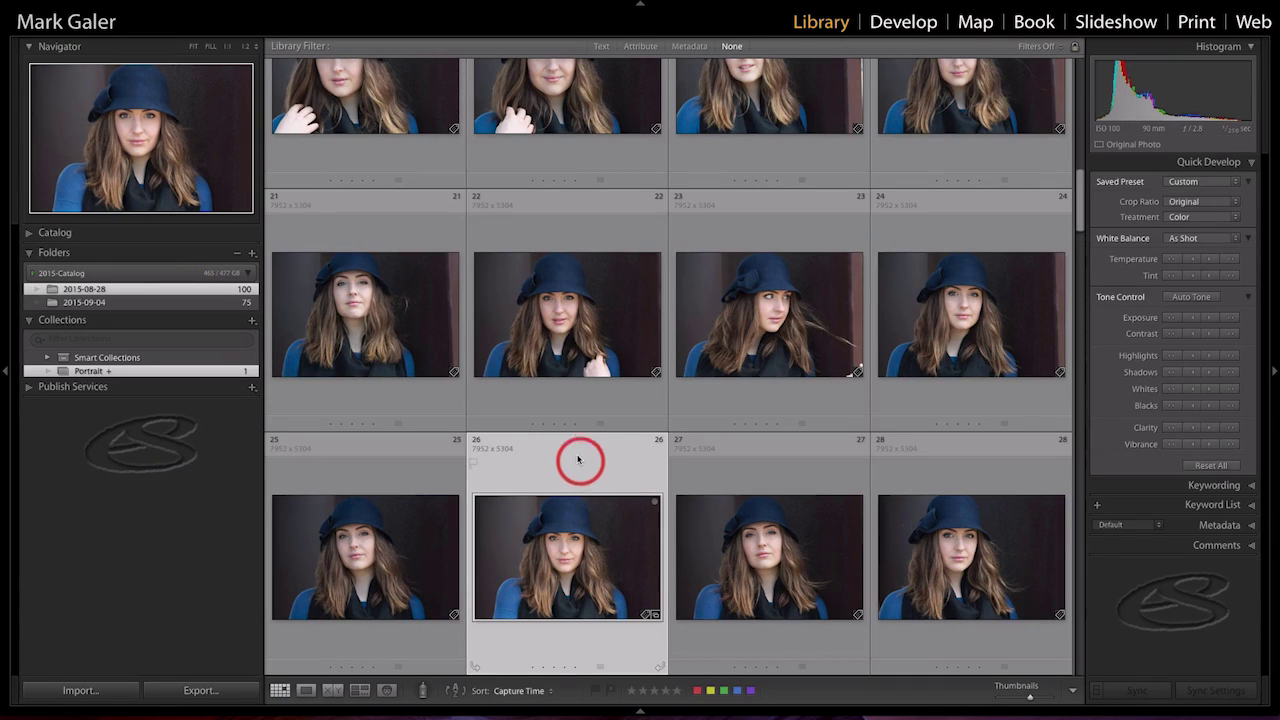
{"action": "double_click", "coordinate": [575, 557]}
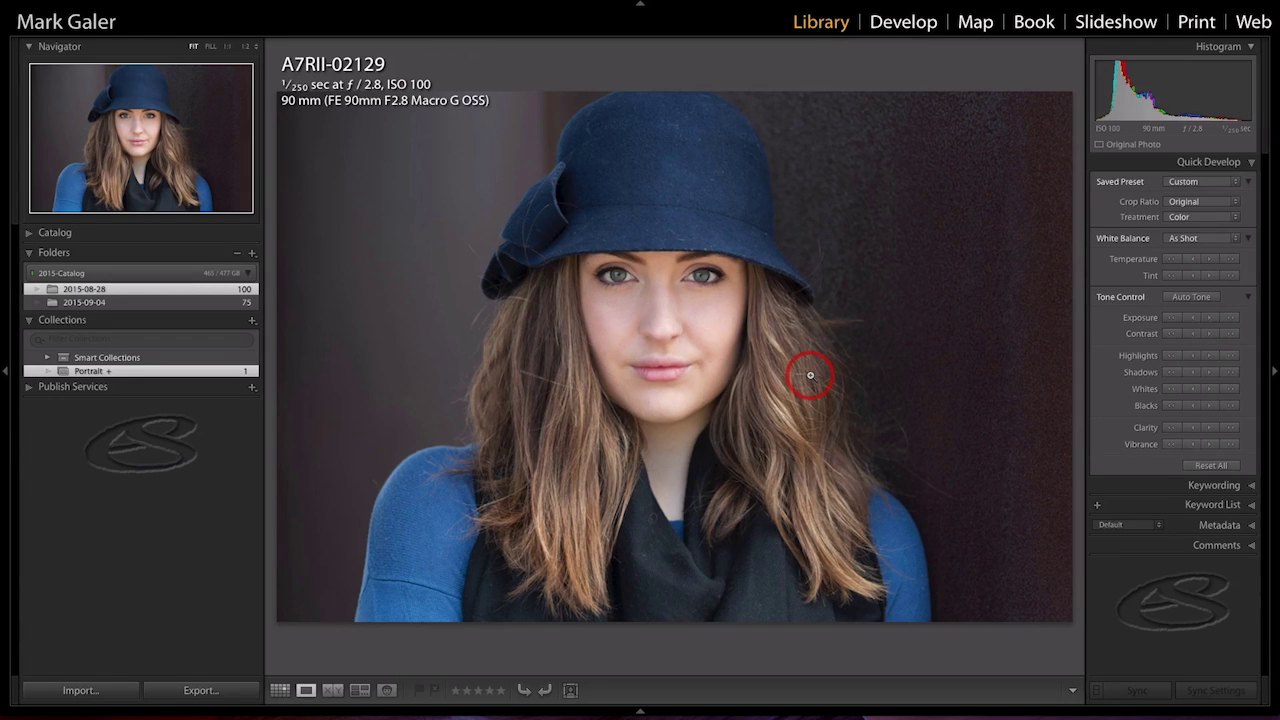
{"action": "key", "text": "g"}
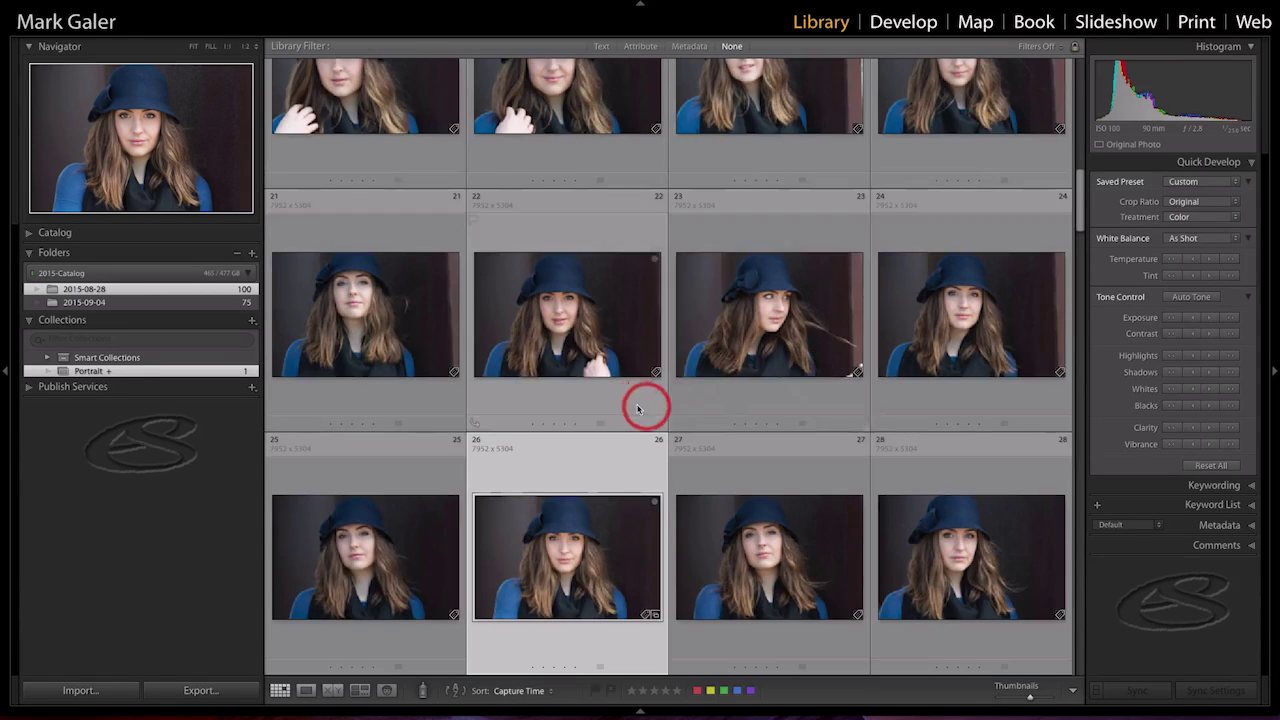
{"action": "scroll", "coordinate": [635, 398], "scroll_direction": "up", "scroll_amount": 3}
{"action": "scroll", "coordinate": [630, 402], "scroll_direction": "up", "scroll_amount": 6}
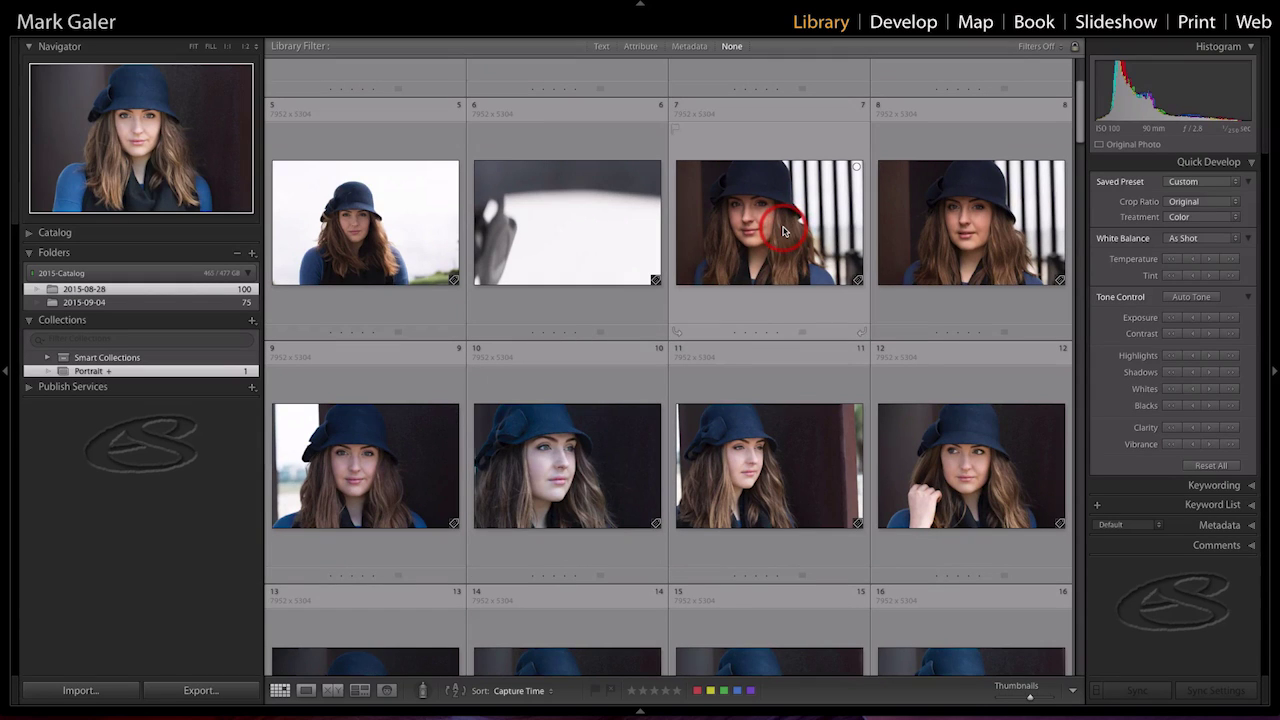
{"action": "left_click", "coordinate": [783, 231]}
Step: Step through the shoot from photo 7 at full size, adding four portraits to the Portrait collection
{"action": "double_click", "coordinate": [783, 231]}
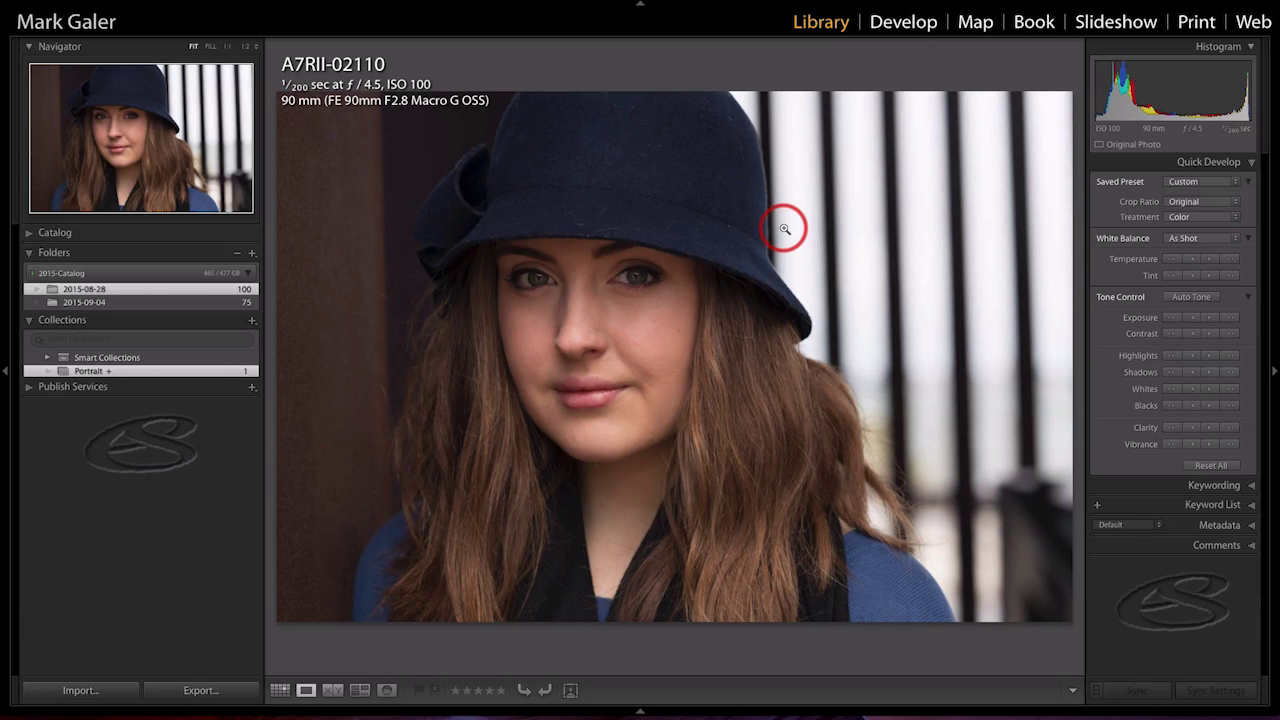
{"action": "key", "text": "Right"}
{"action": "key", "text": "Right"}
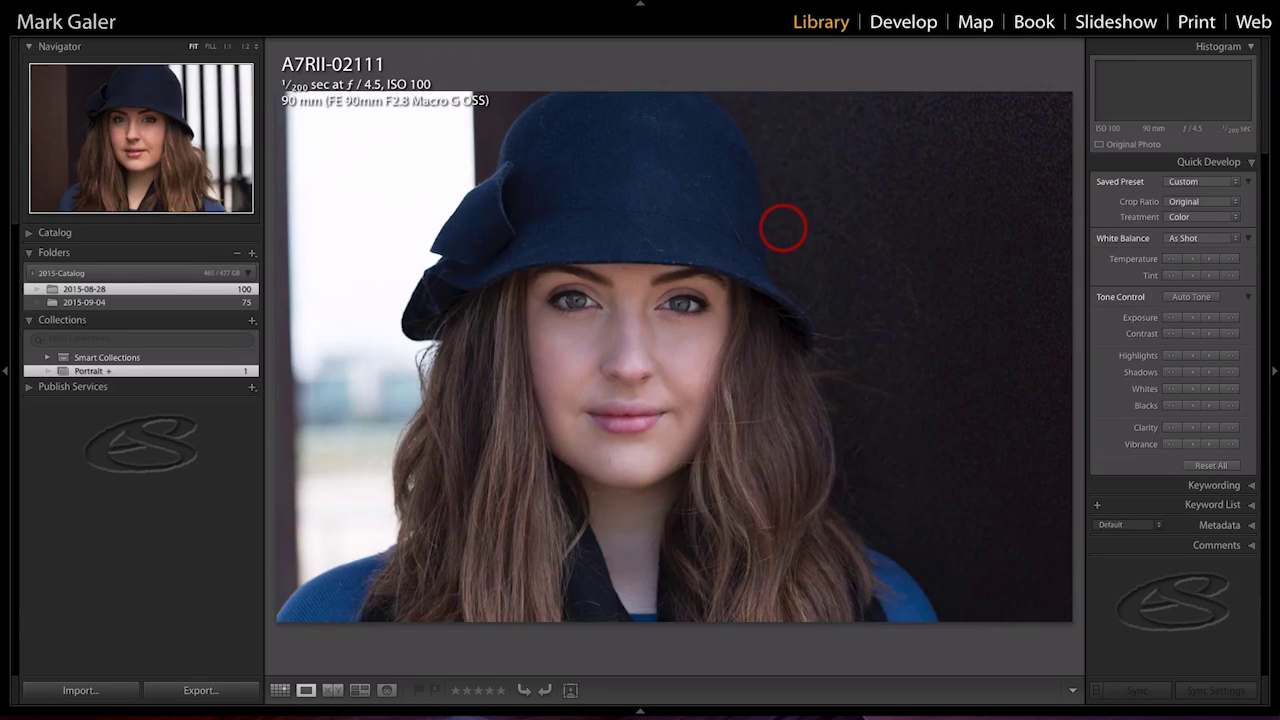
{"action": "key", "text": "Right"}
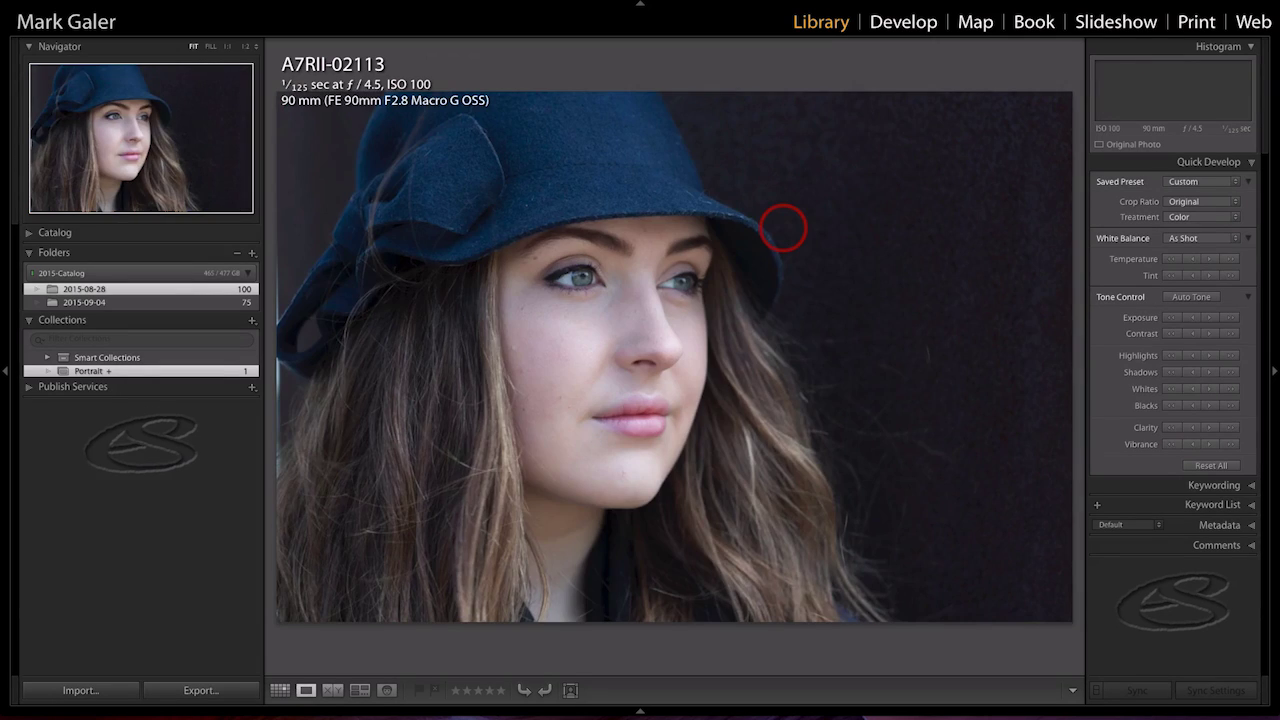
{"action": "key", "text": "Right"}
{"action": "key", "text": "Right"}
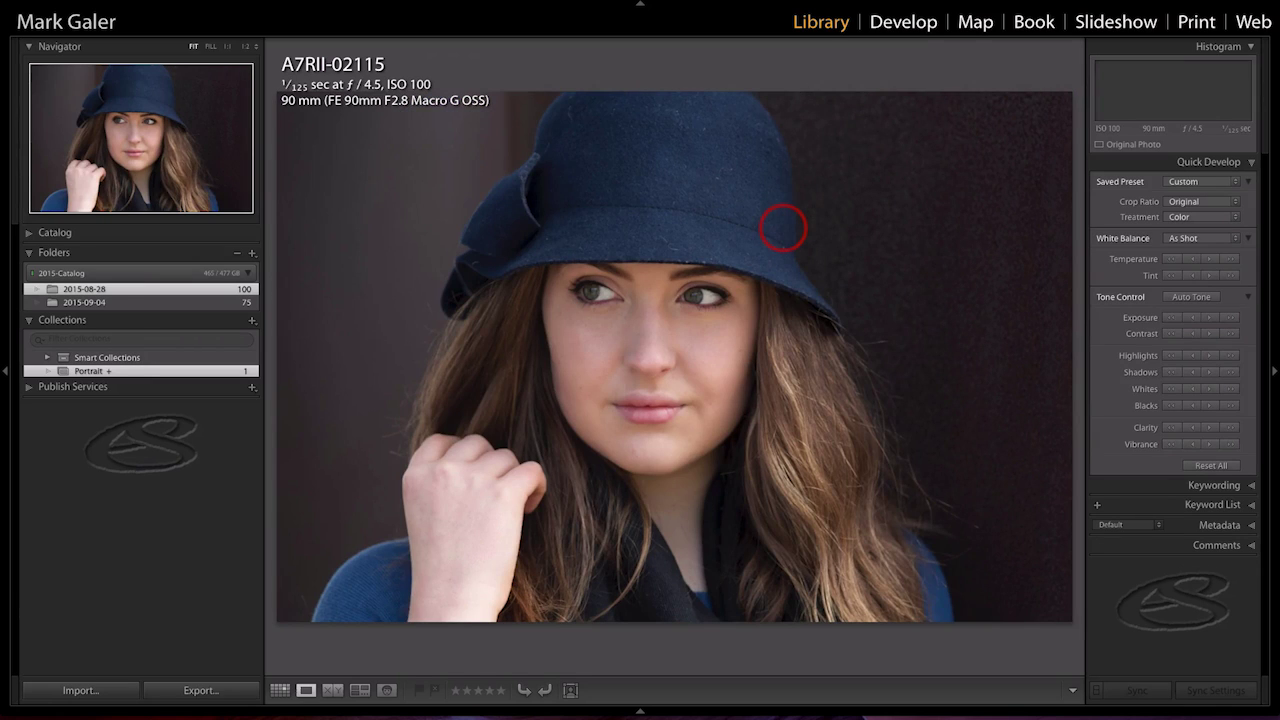
{"action": "key", "text": "b"}
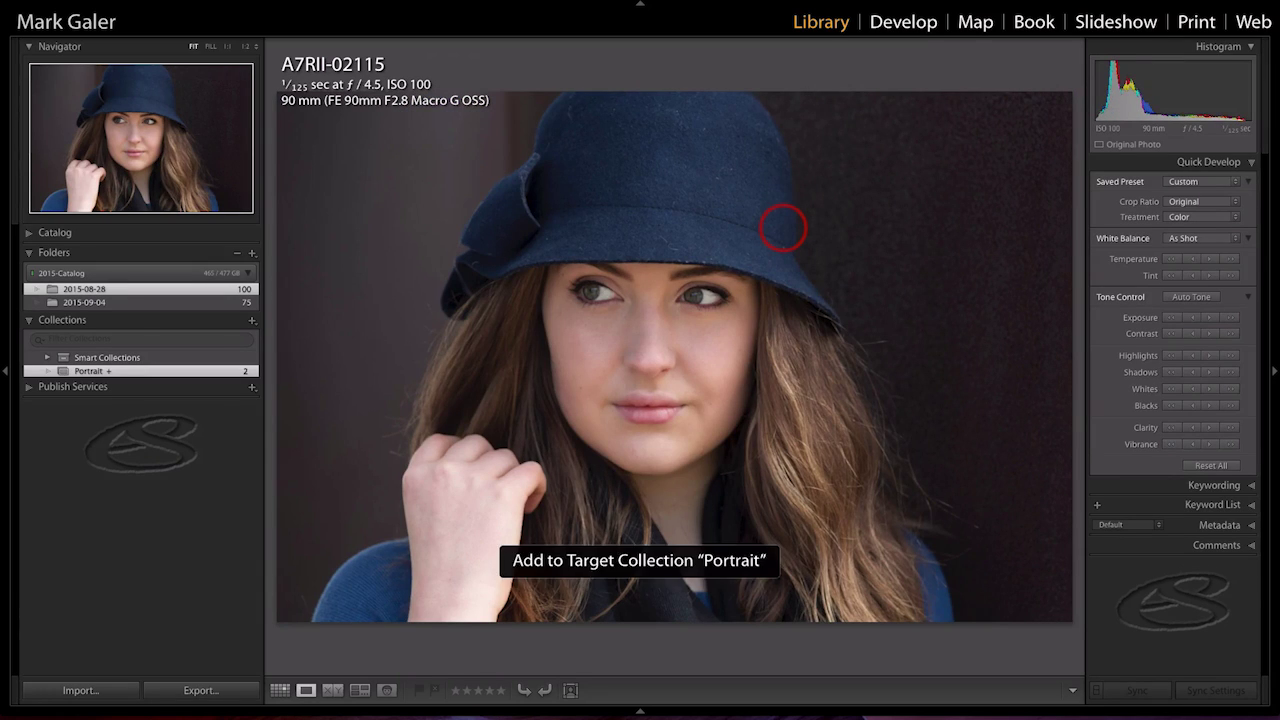
{"action": "key", "text": "Right"}
{"action": "key", "text": "Right"}
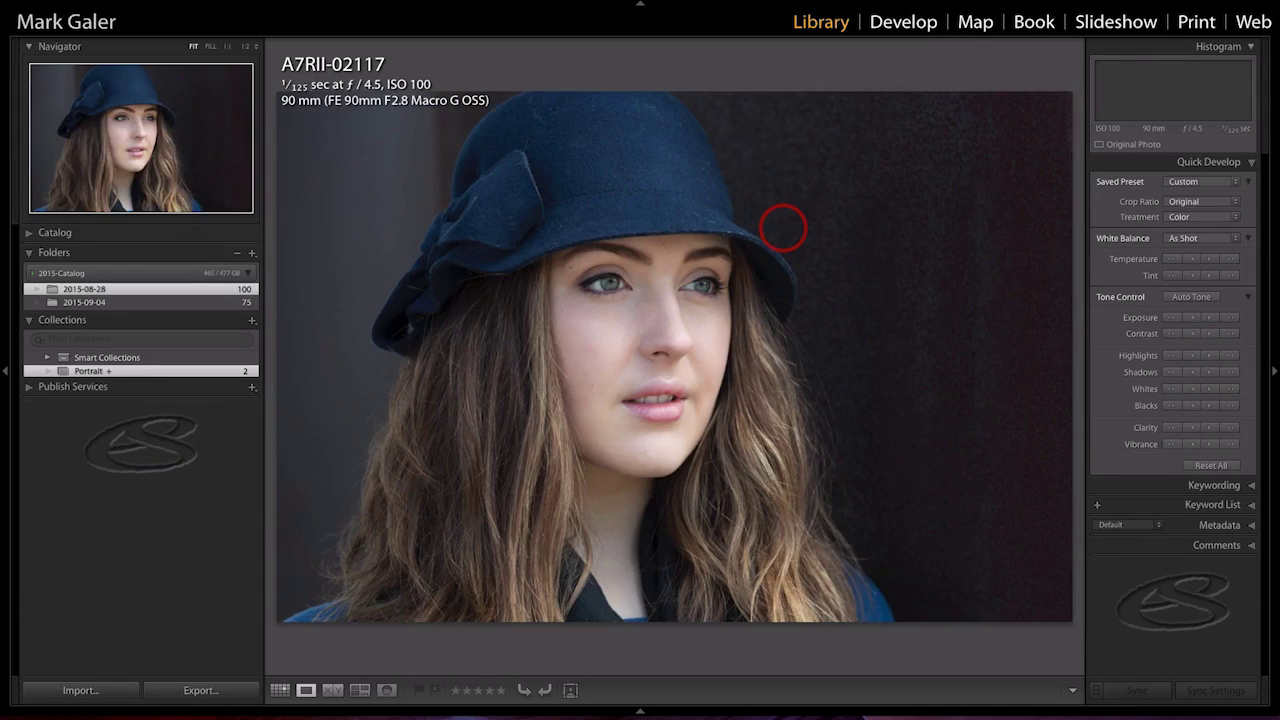
{"action": "key", "text": "Right"}
{"action": "key", "text": "Right"}
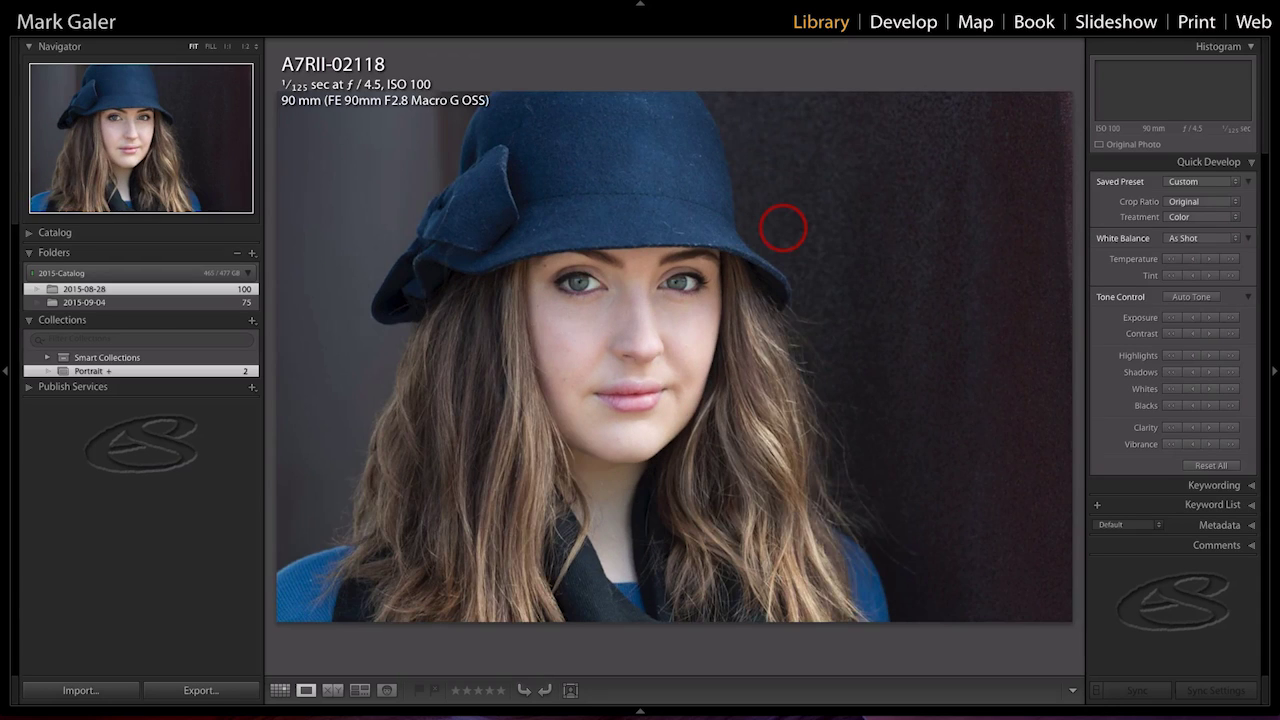
{"action": "key", "text": "b"}
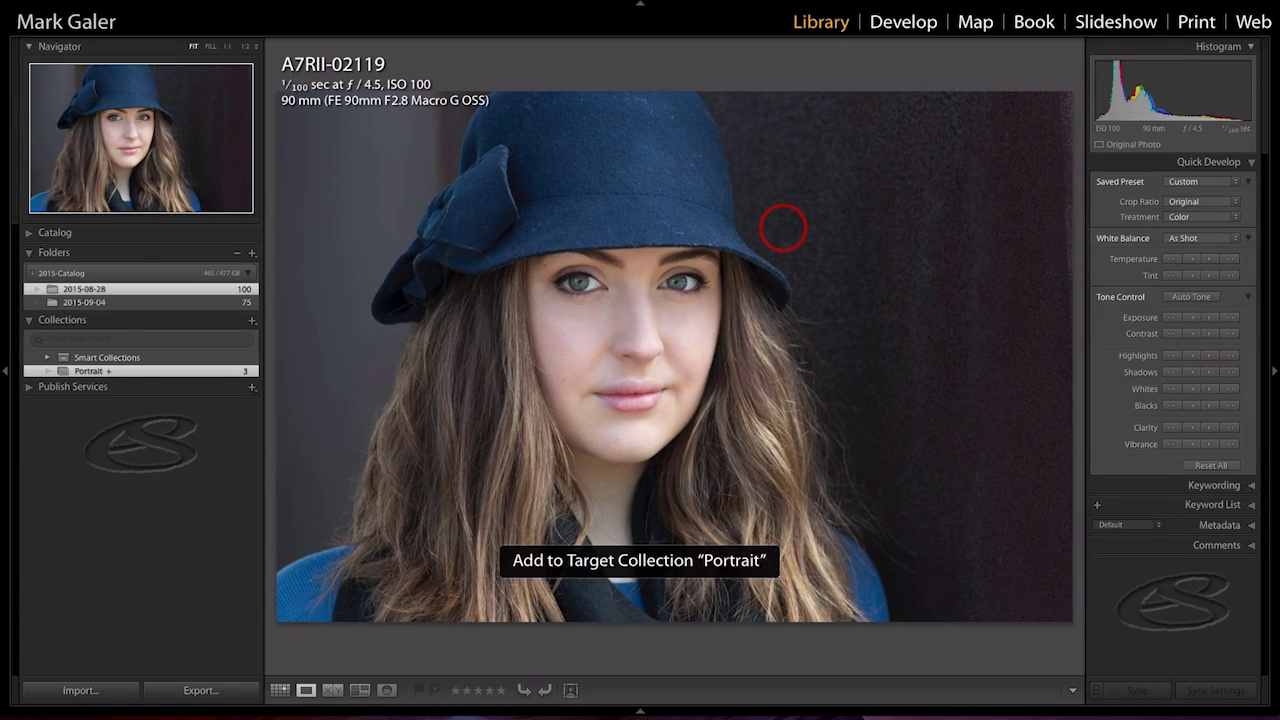
{"action": "key", "text": "Right"}
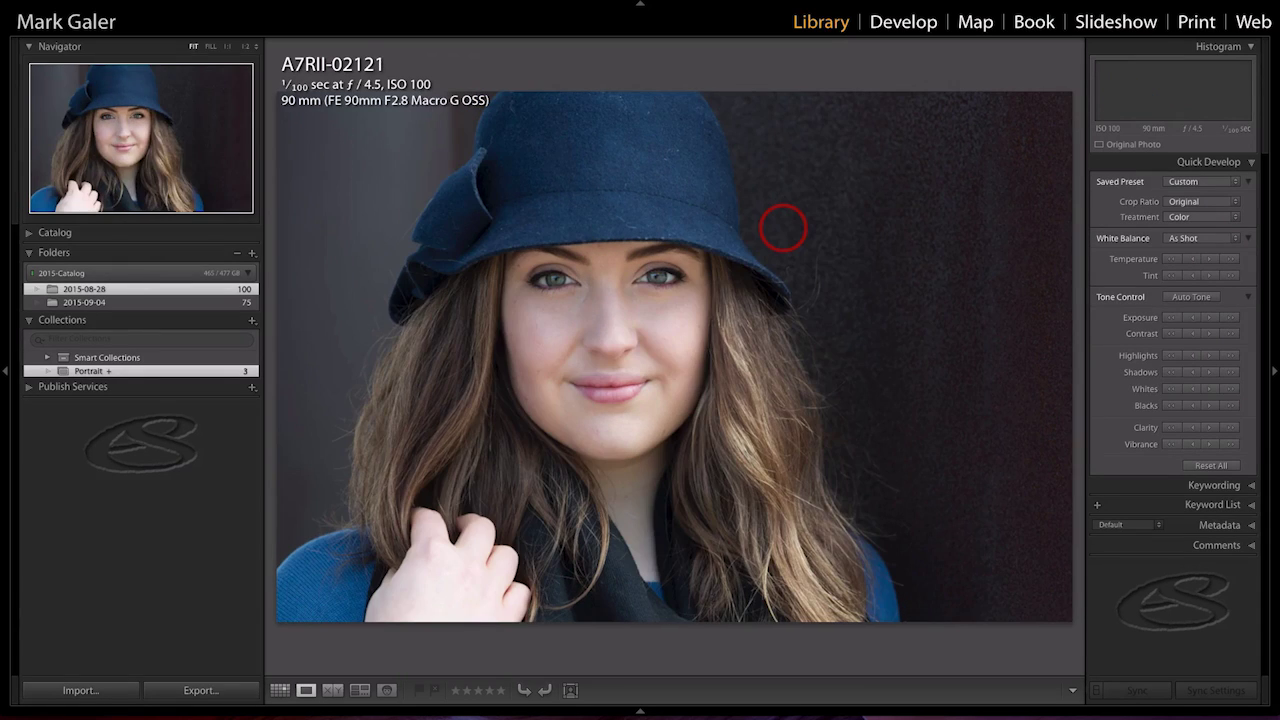
{"action": "key", "text": "b"}
{"action": "key", "text": "Right"}
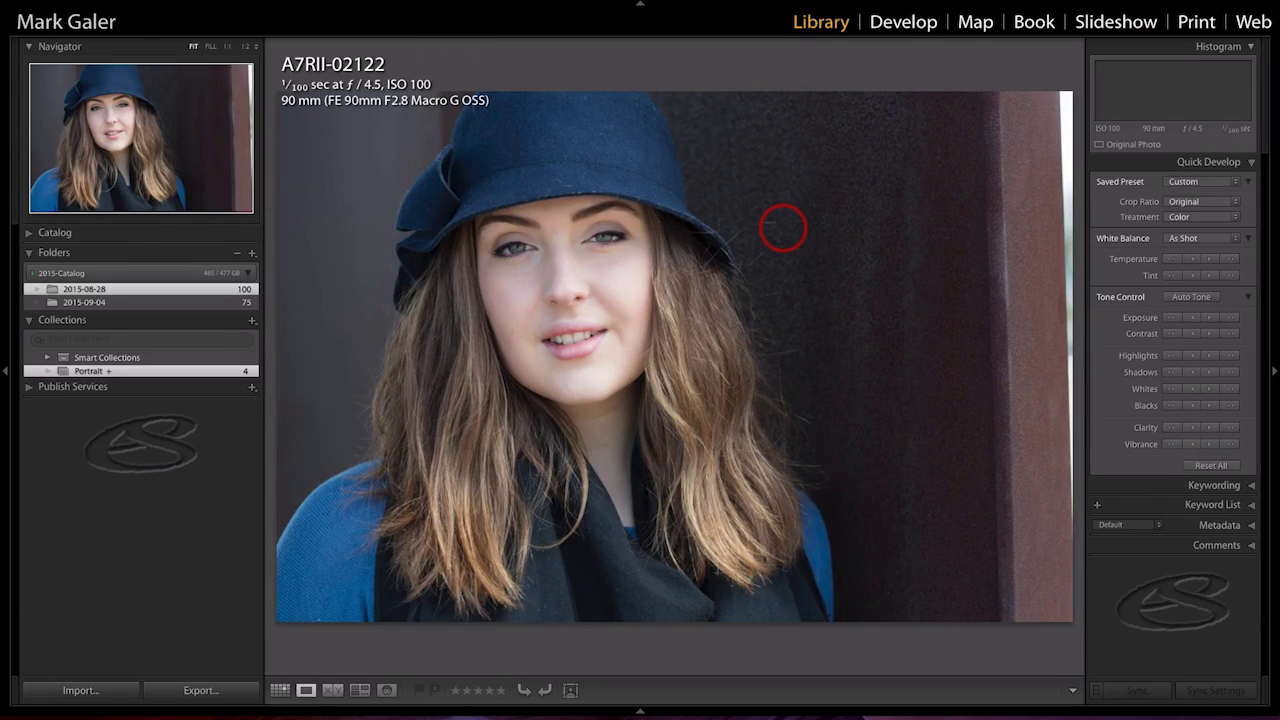
{"action": "key", "text": "Right"}
{"action": "key", "text": "Right"}
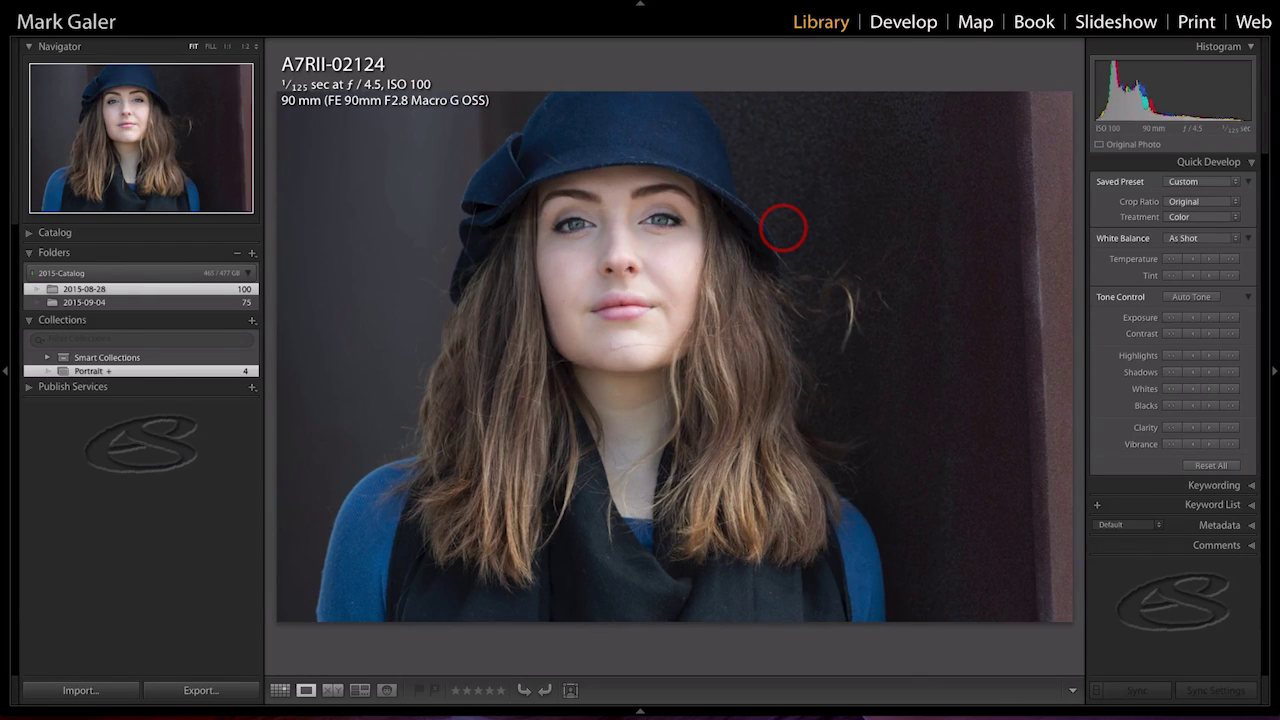
{"action": "key", "text": "b"}
{"action": "key", "text": "Right"}
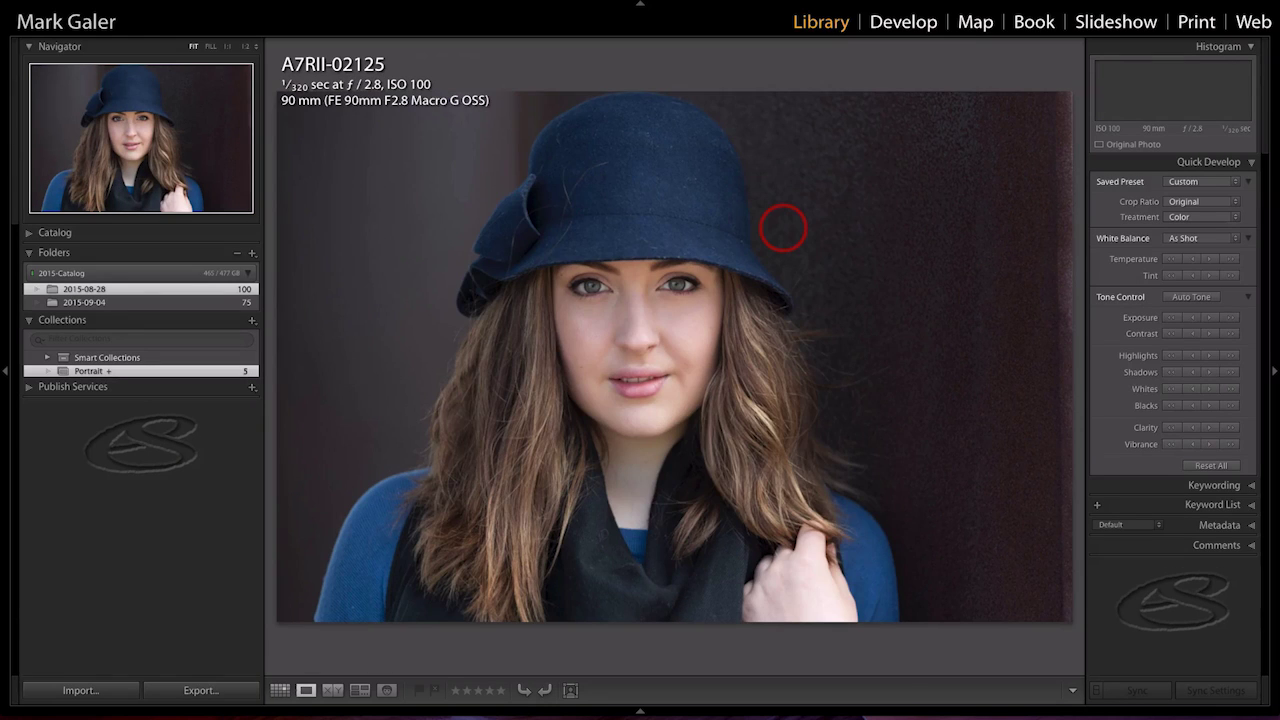
Step: Add two more portraits, take one photo back out, then return to A7RII-02139, the woman in the blue hat
{"action": "key", "text": "Right"}
{"action": "key", "text": "Right"}
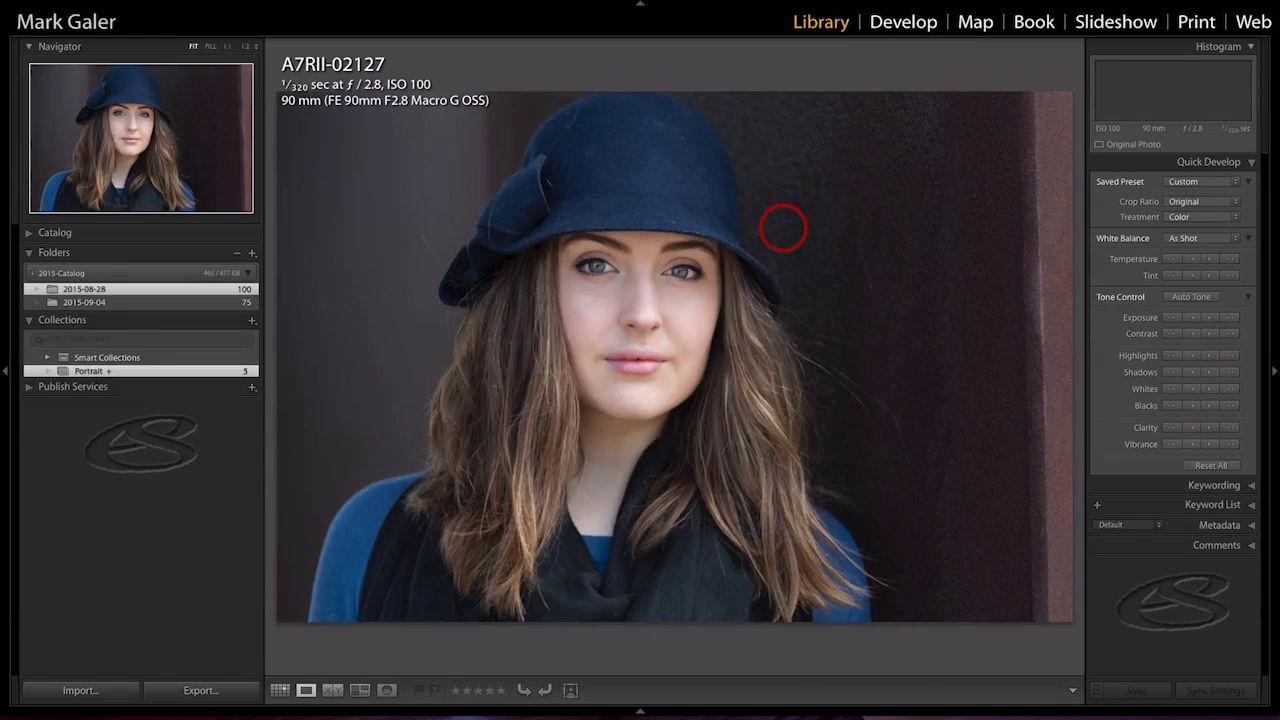
{"action": "key", "text": "Right"}
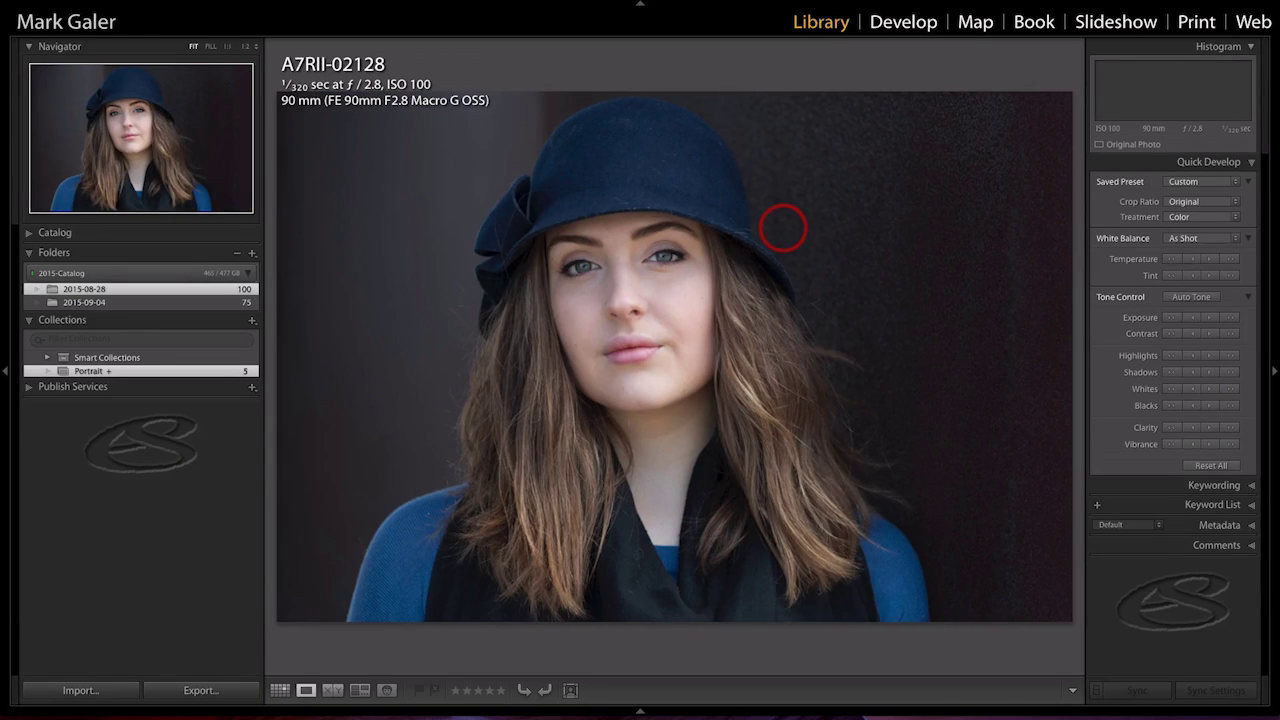
{"action": "key", "text": "b"}
{"action": "key", "text": "Right"}
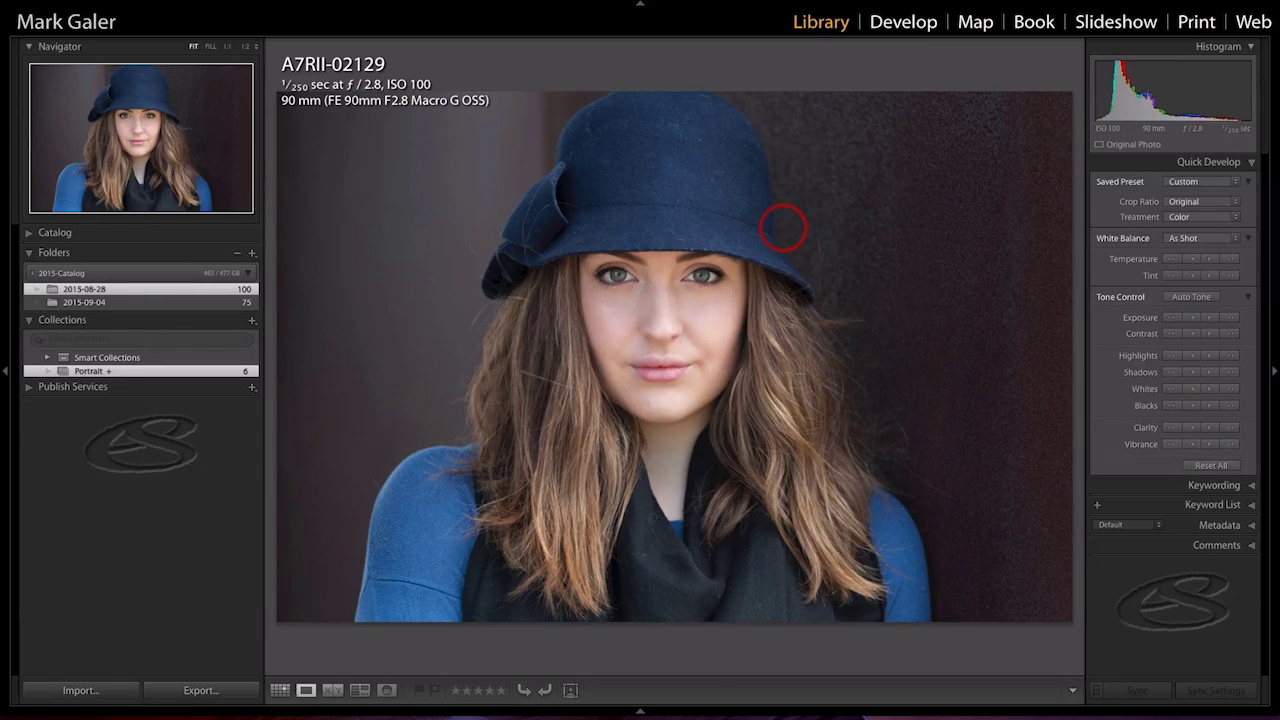
{"action": "key", "text": "b"}
{"action": "key", "text": "Right"}
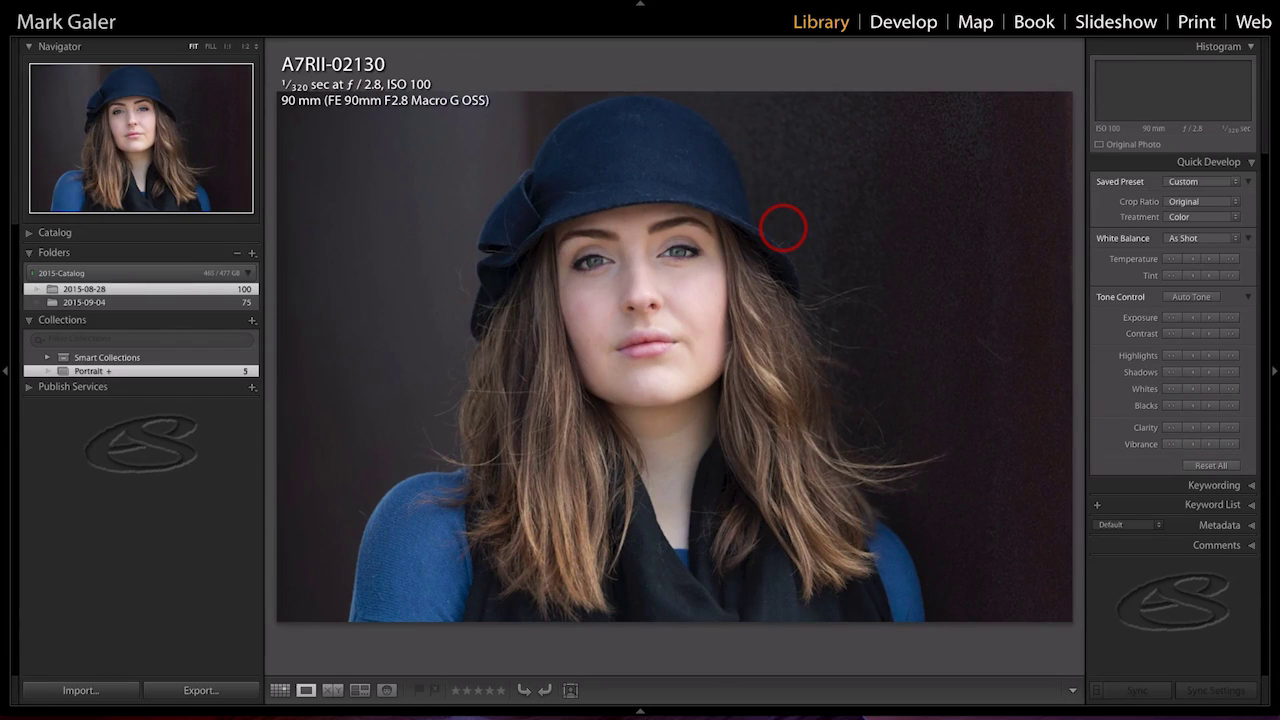
{"action": "key", "text": "b"}
{"action": "key", "text": "Right"}
{"action": "key", "text": "Right"}
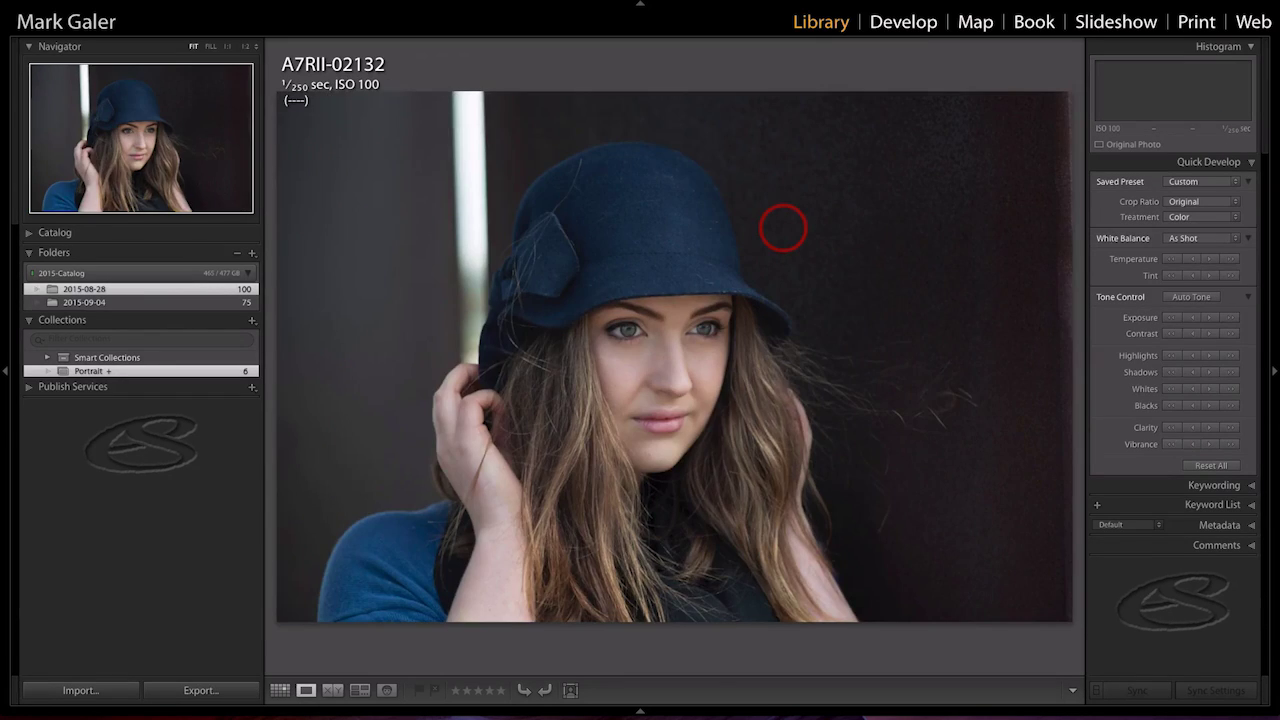
{"action": "key", "text": "Right"}
{"action": "key", "text": "Right"}
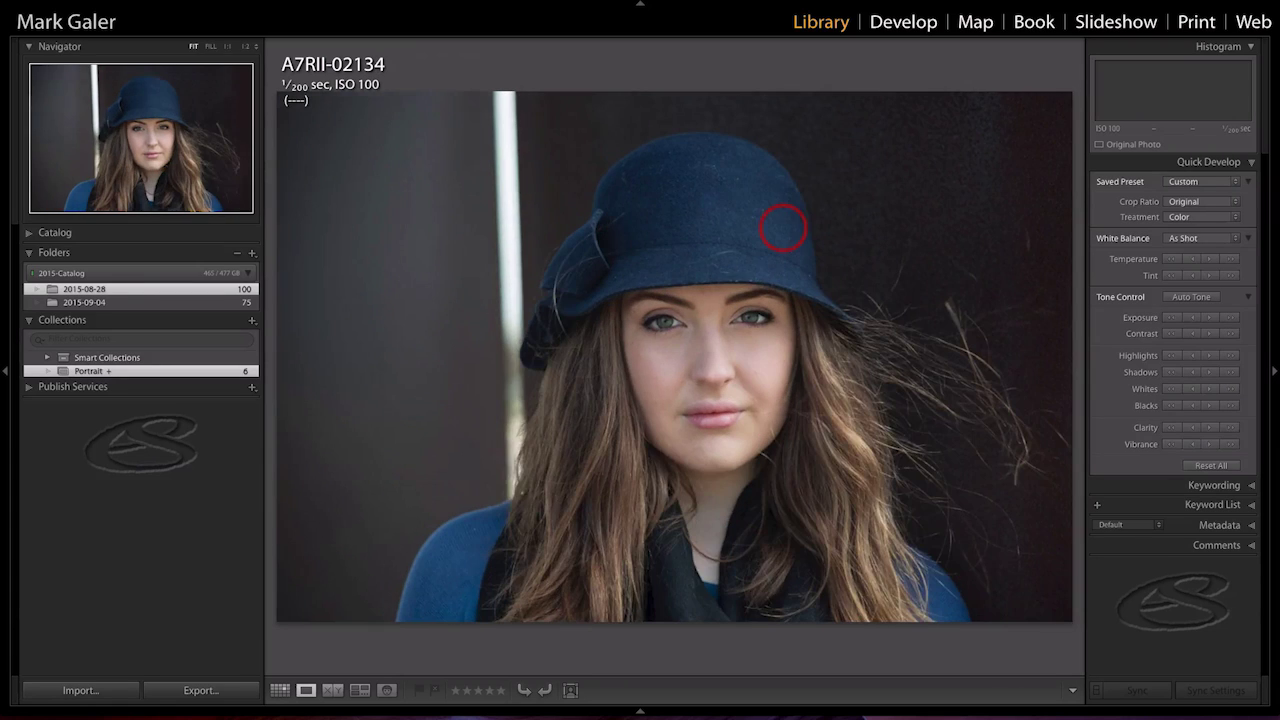
{"action": "key", "text": "Right"}
{"action": "key", "text": "Right"}
{"action": "key", "text": "Right"}
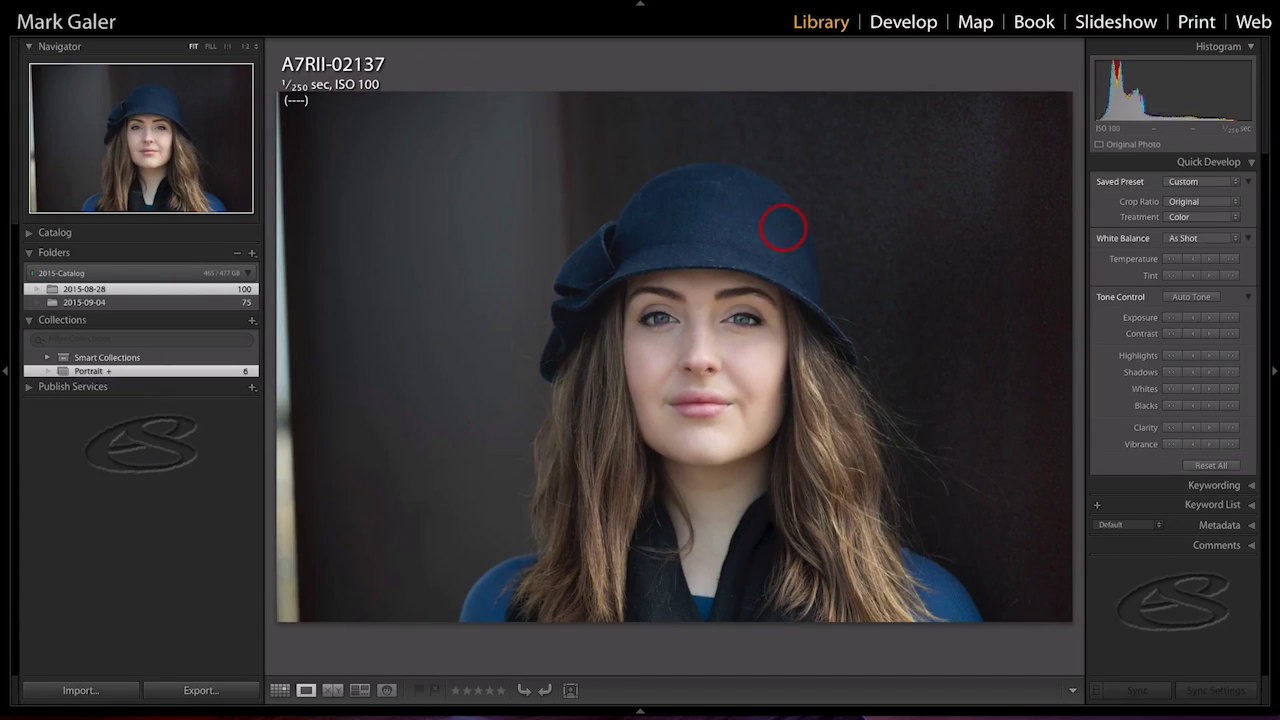
{"action": "key", "text": "Right"}
{"action": "key", "text": "Right"}
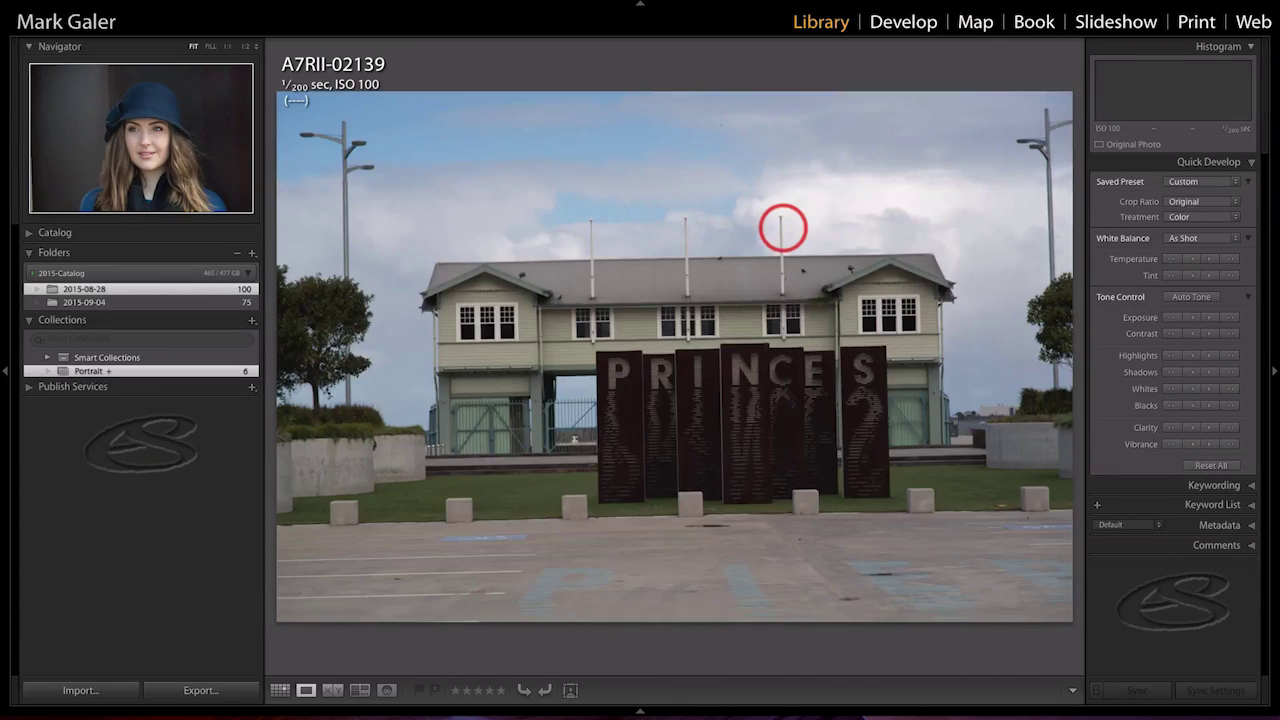
{"action": "key", "text": "Left"}
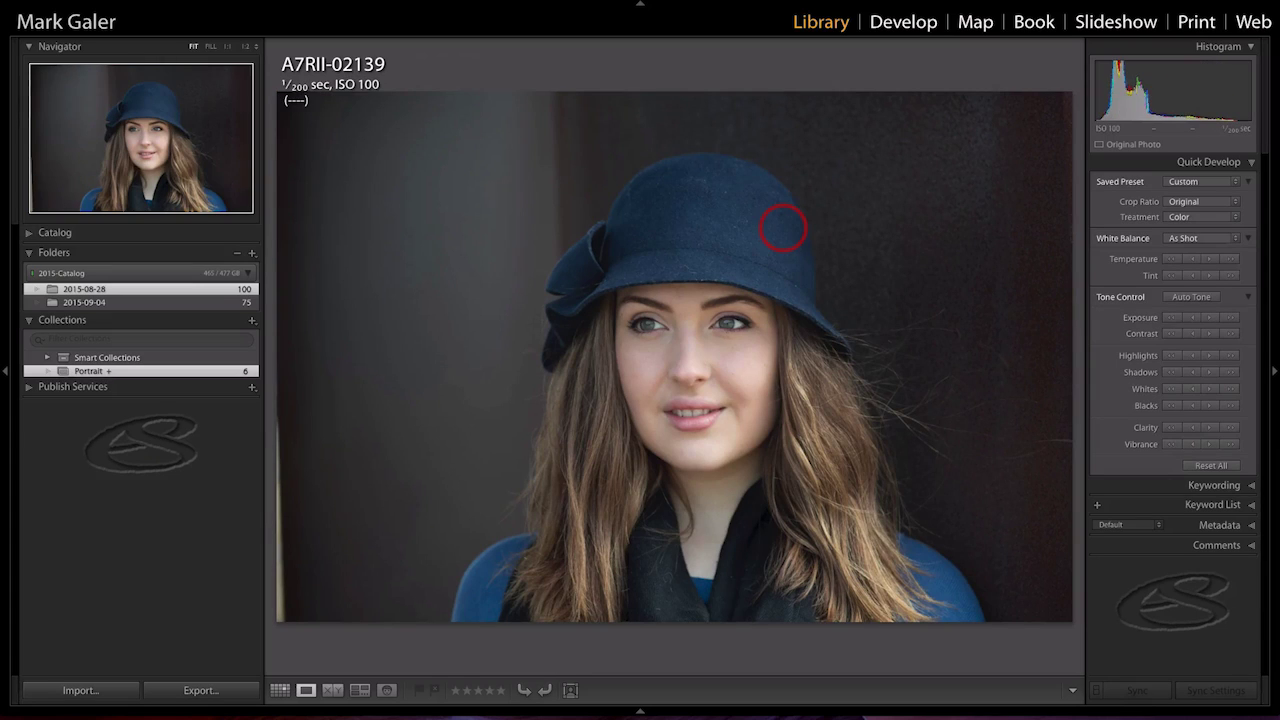
{"action": "left_click", "coordinate": [201, 372]}
Step: Return to Grid view and filter the thumbnails to the Portrait collection's six portraits
{"action": "key", "text": "g"}
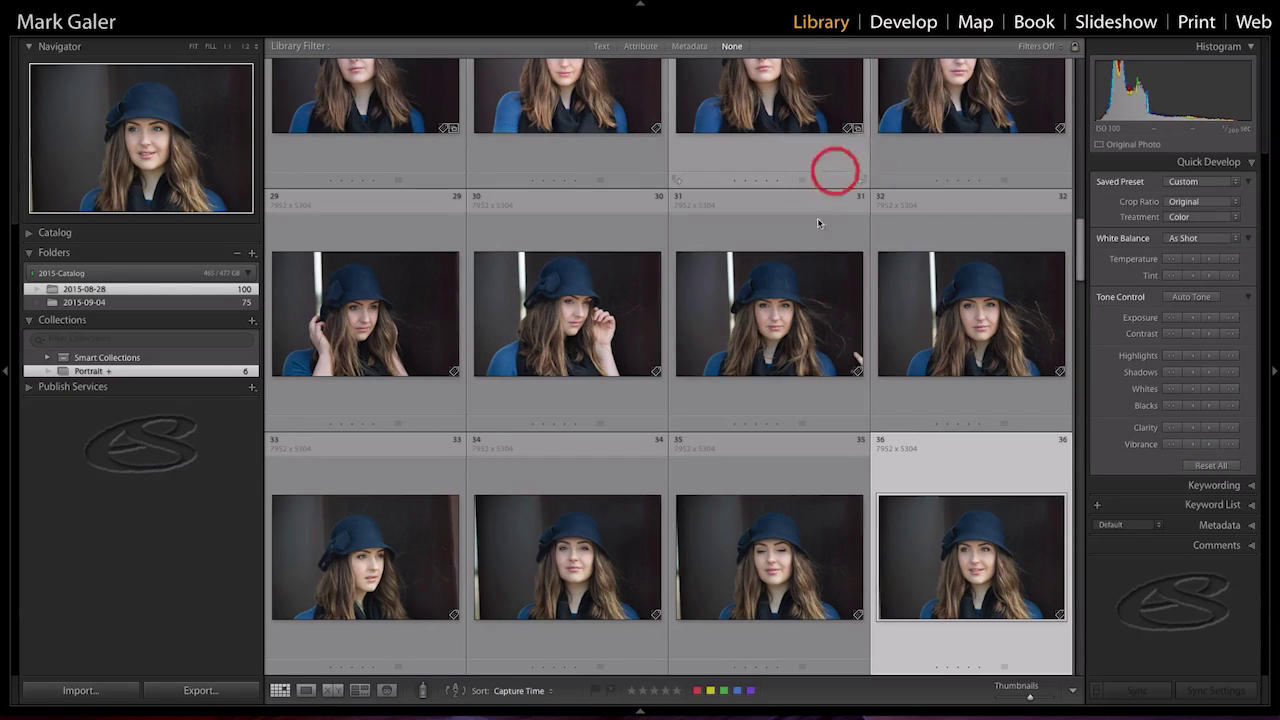
{"action": "scroll", "coordinate": [822, 260], "scroll_direction": "up", "scroll_amount": 3}
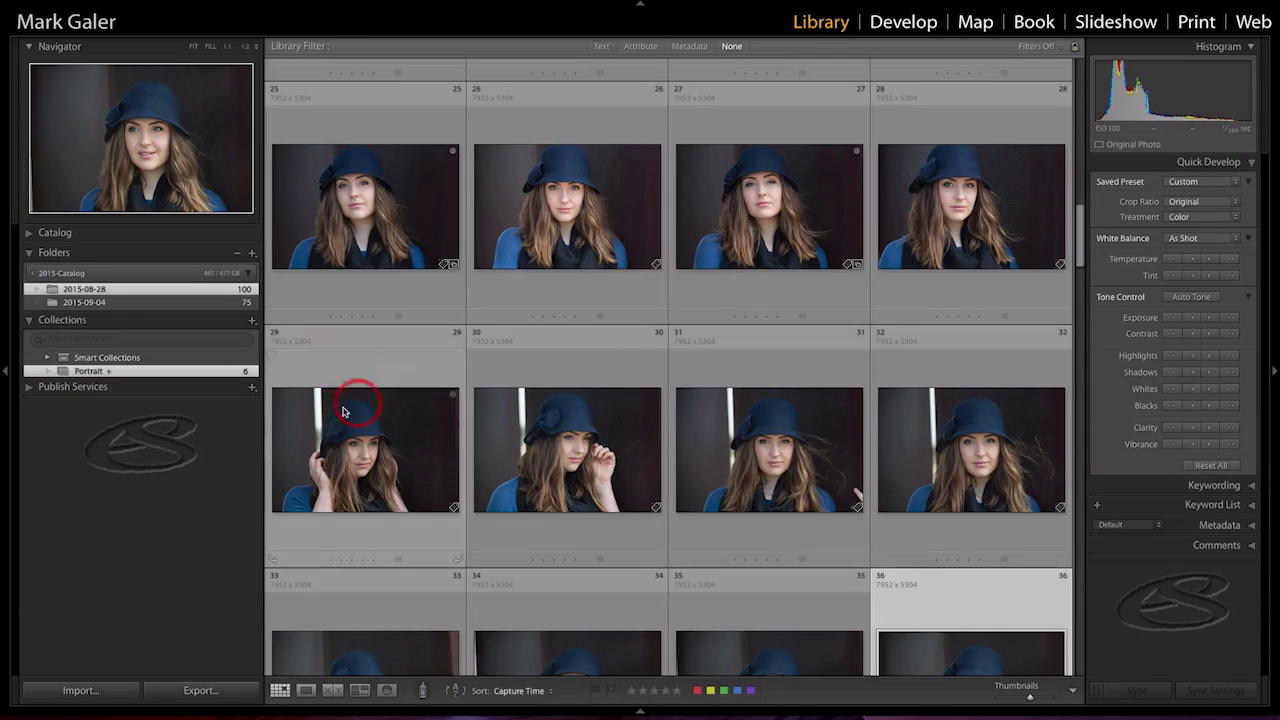
{"action": "mouse_move", "coordinate": [175, 290]}
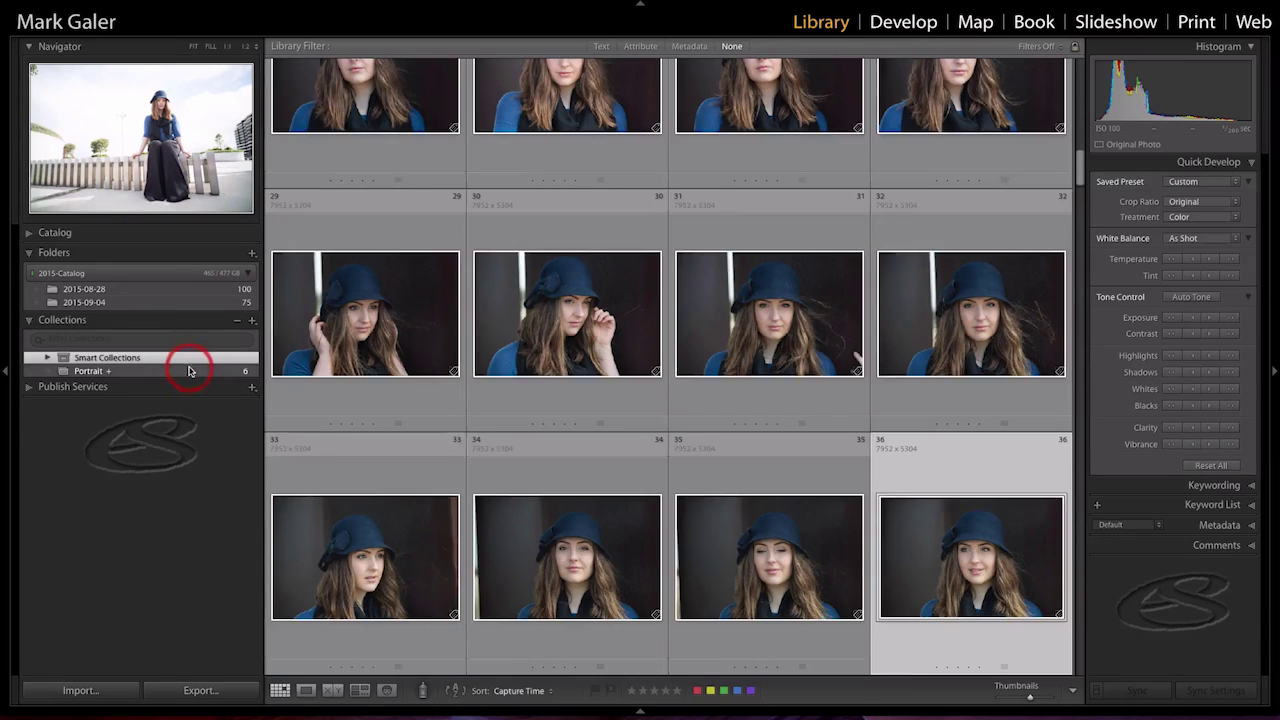
{"action": "left_click", "coordinate": [190, 370]}
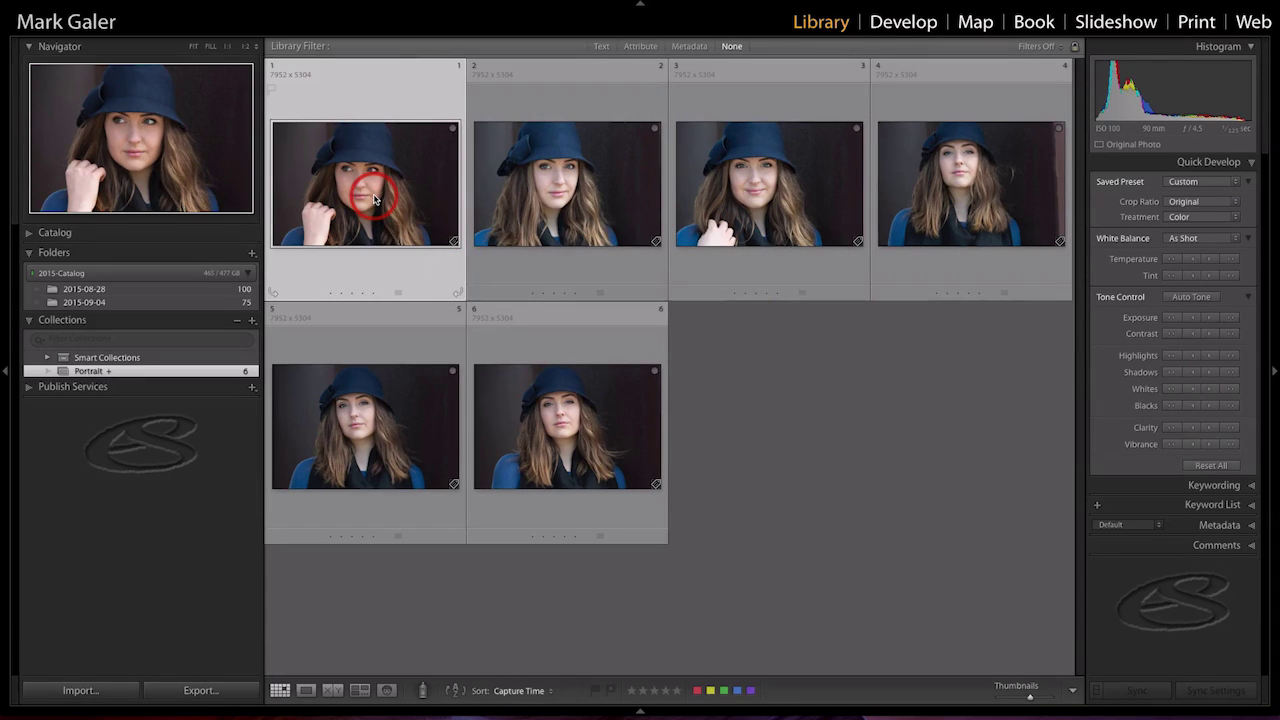
Step: Check the first portrait's eye at 1:1, then return to Grid and select all six portraits
{"action": "double_click", "coordinate": [373, 199]}
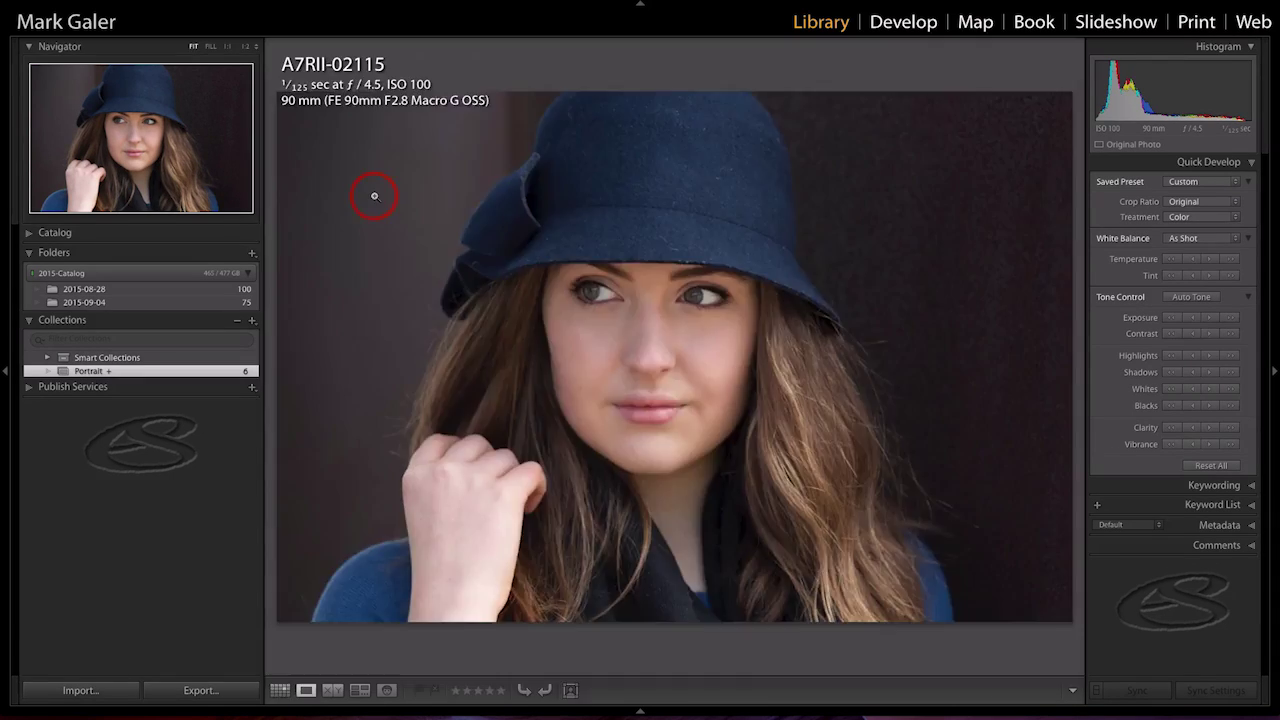
{"action": "left_click", "coordinate": [707, 301]}
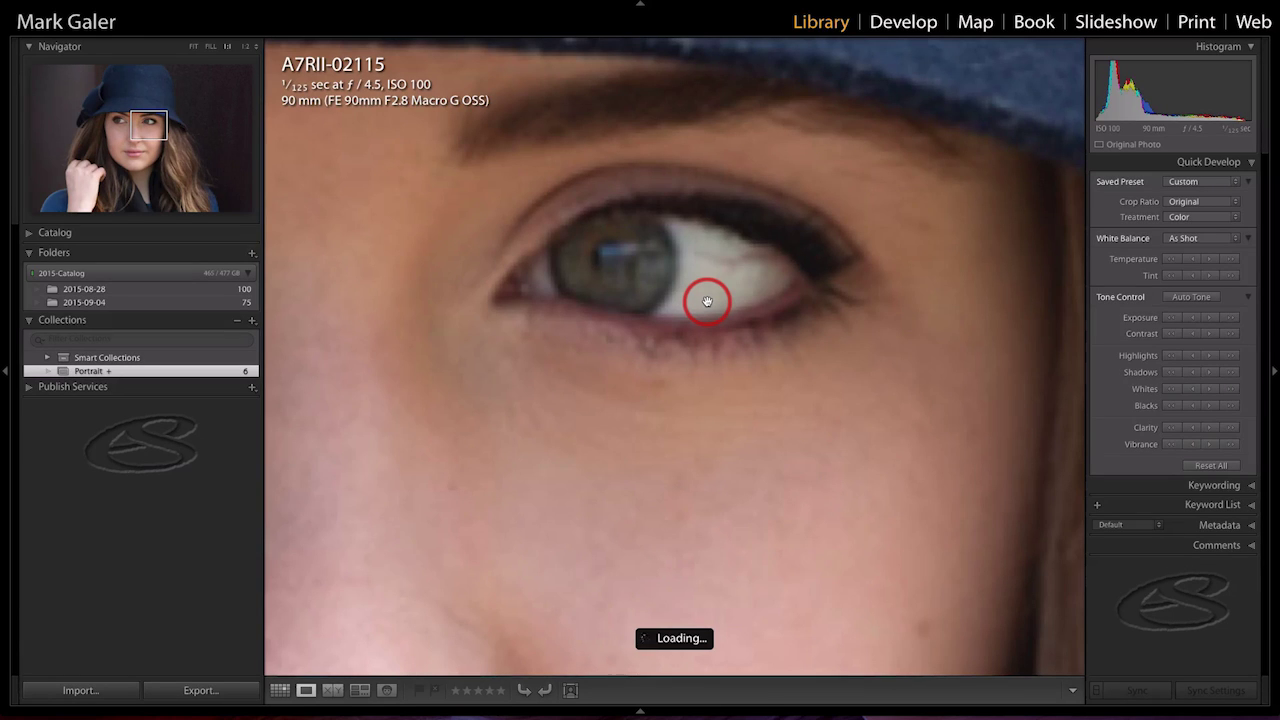
{"action": "key", "text": "g"}
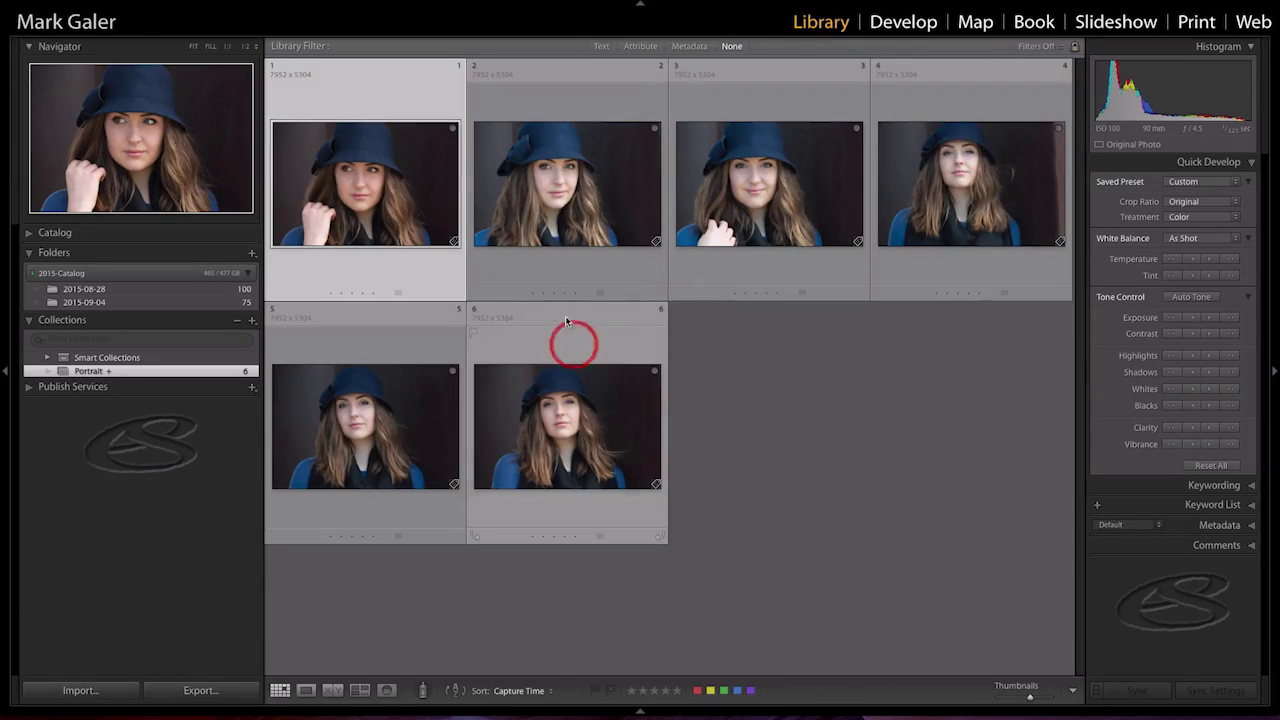
{"action": "key", "text": "ctrl+a"}
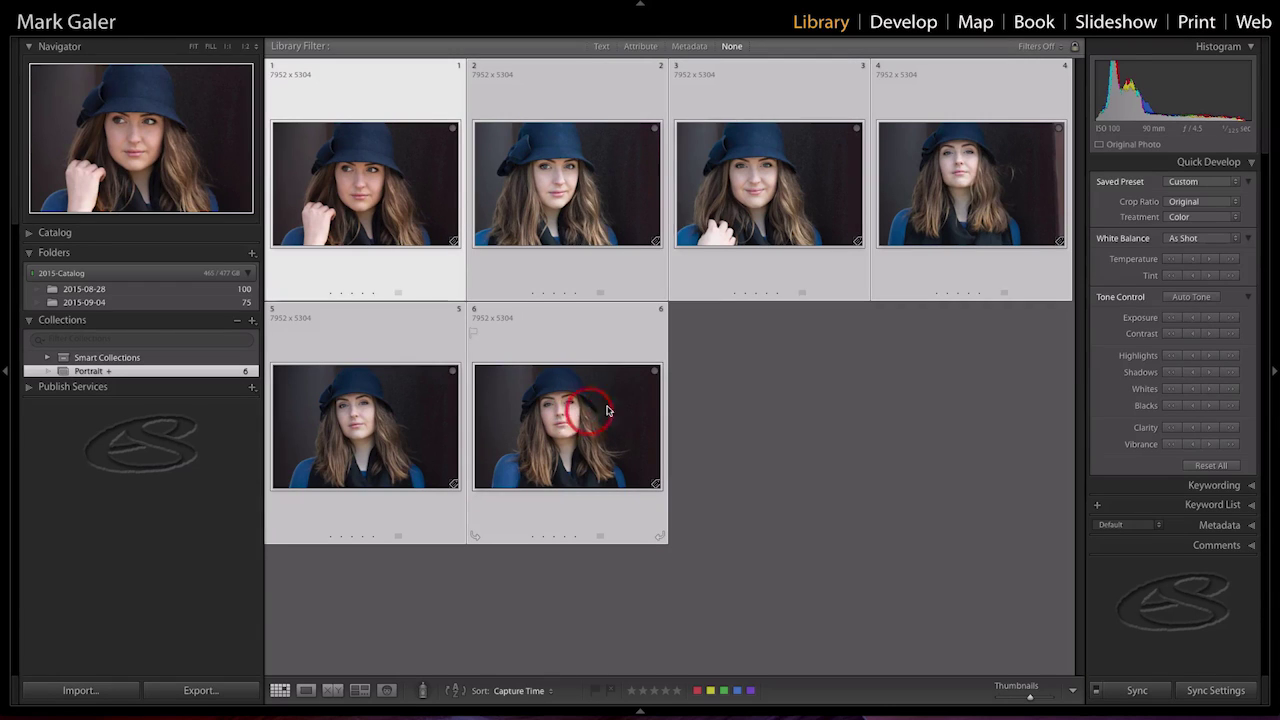
Step: Build 1:1 previews for the six selected portraits via Library > Previews
{"action": "left_click", "coordinate": [365, 181]}
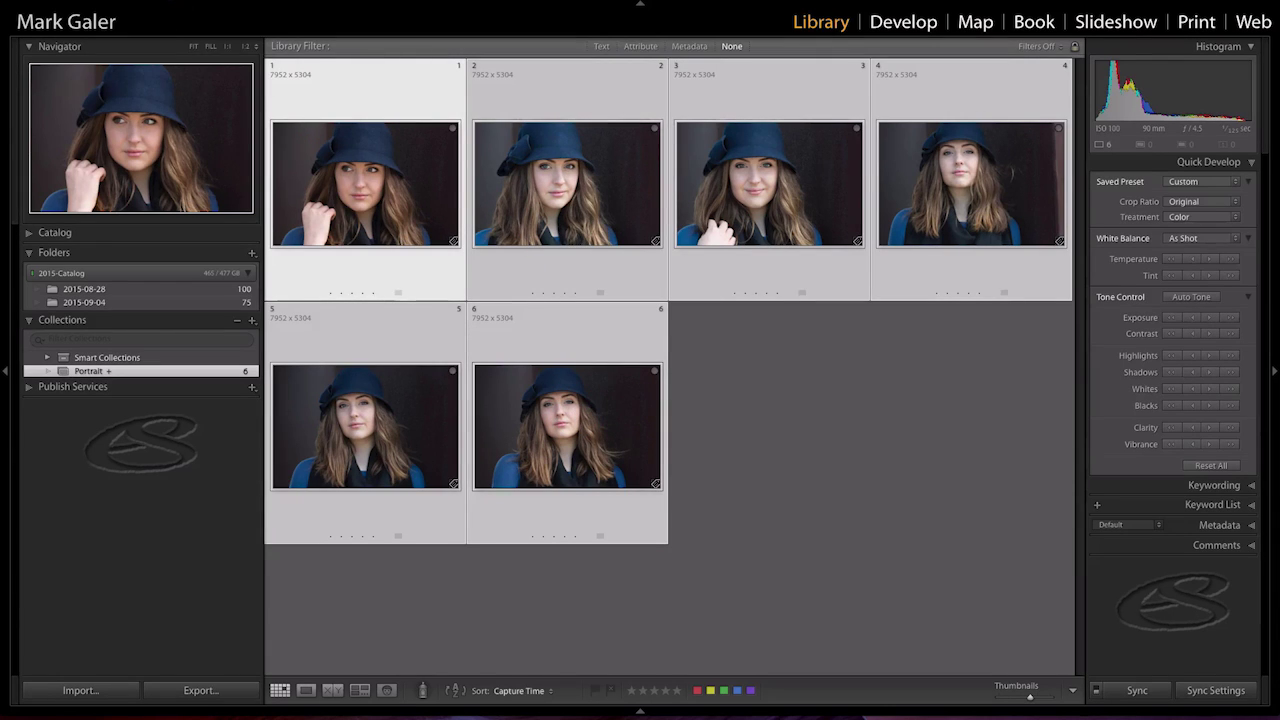
{"action": "left_click", "coordinate": [273, 302]}
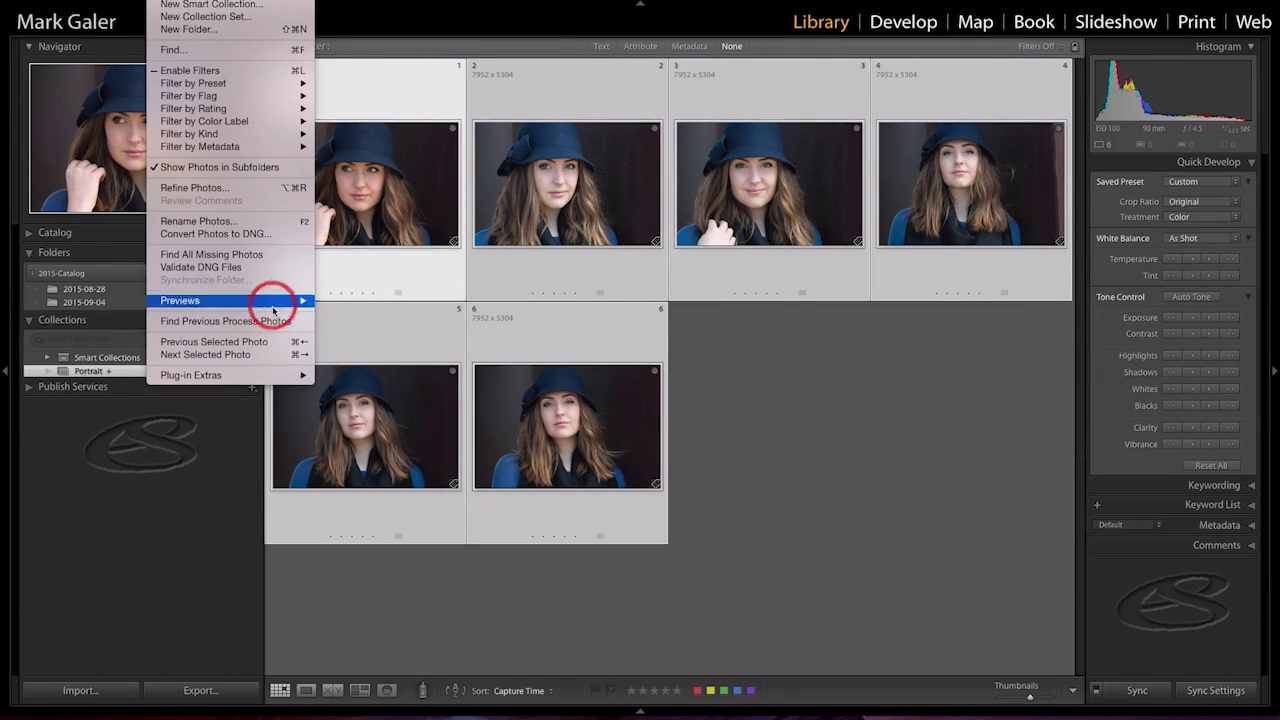
{"action": "left_click_drag", "start_coordinate": [273, 310], "coordinate": [347, 317]}
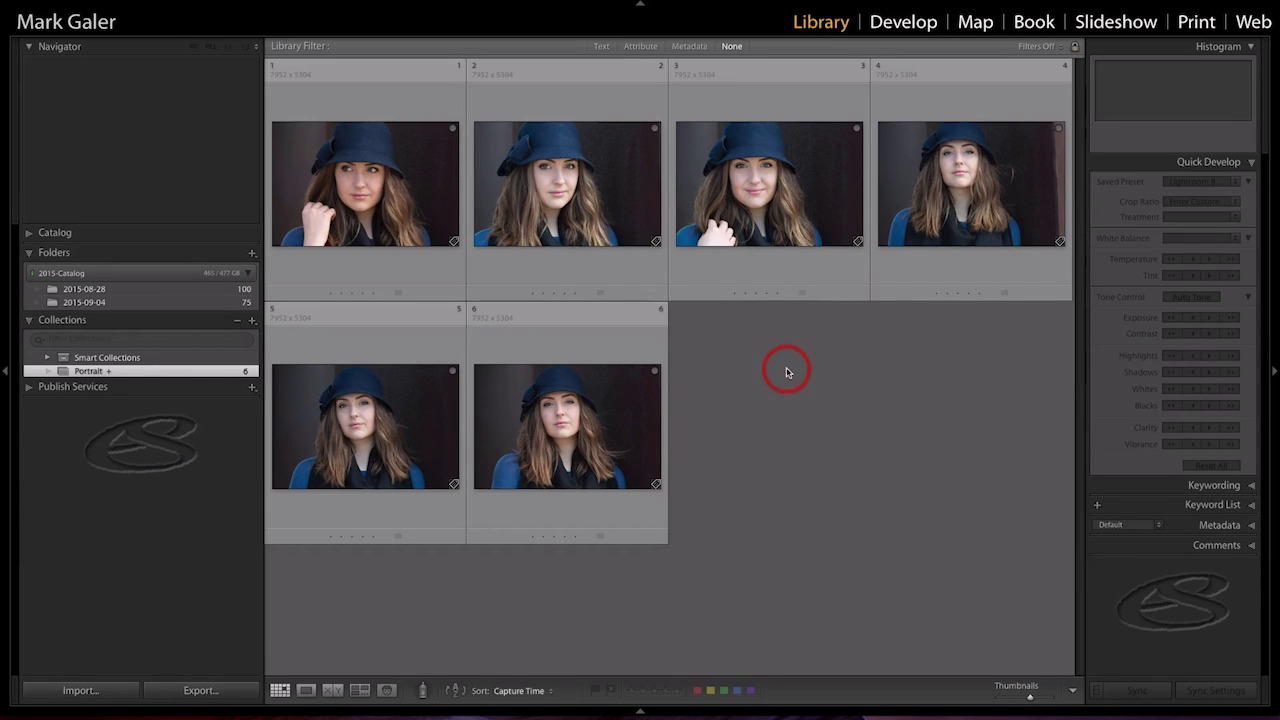
Step: Inspect both eyes of the first portrait at 1:1, then zoom out
{"action": "left_click", "coordinate": [363, 190]}
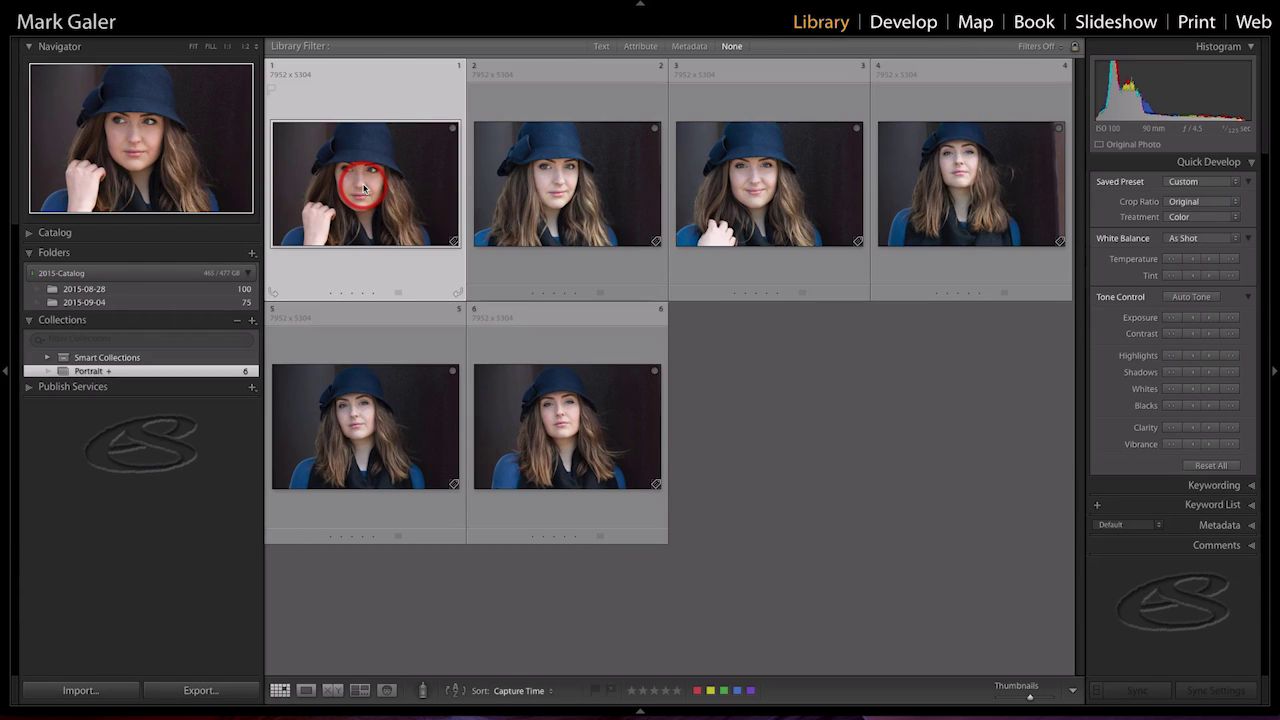
{"action": "key", "text": "z"}
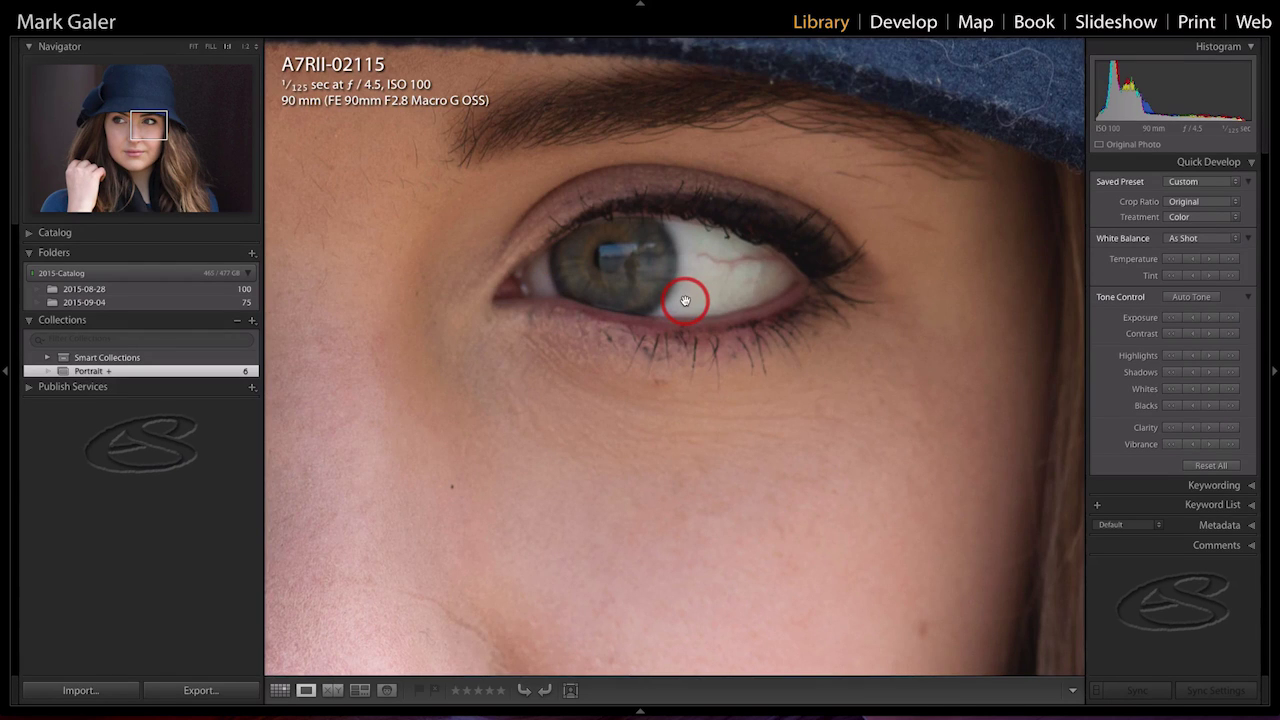
{"action": "left_click_drag", "start_coordinate": [343, 306], "coordinate": [929, 351]}
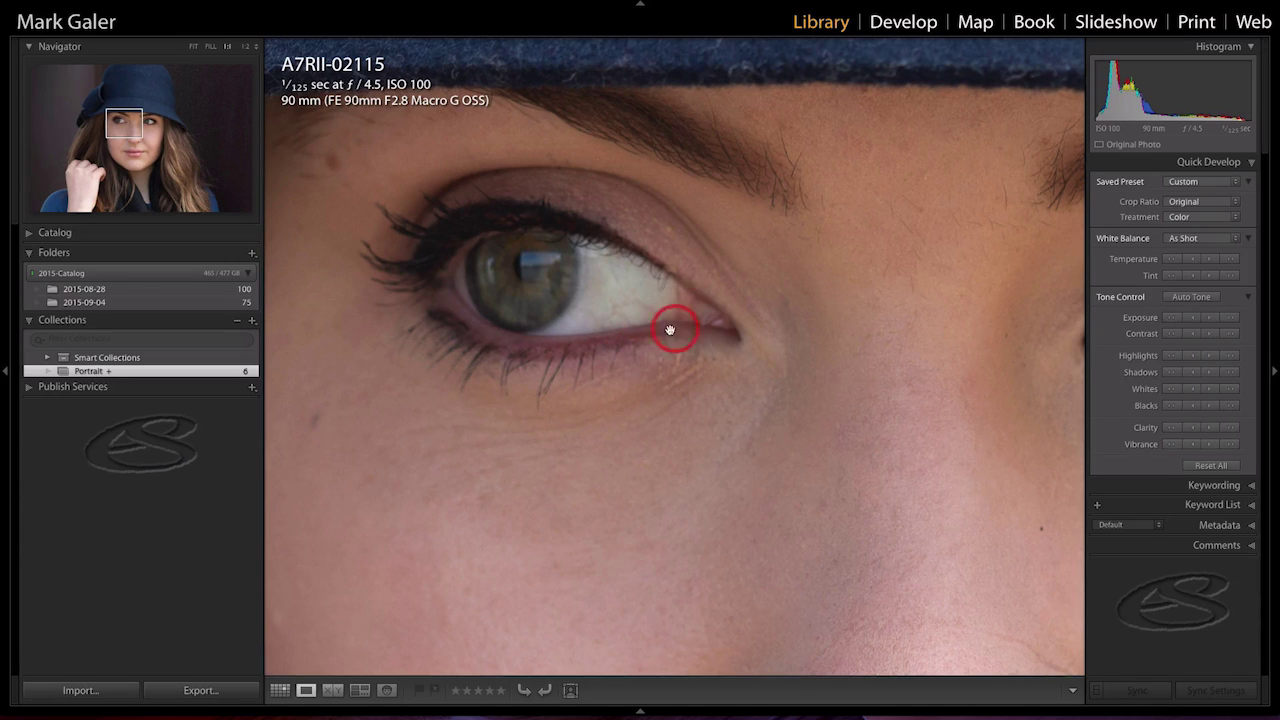
{"action": "left_click", "coordinate": [586, 369]}
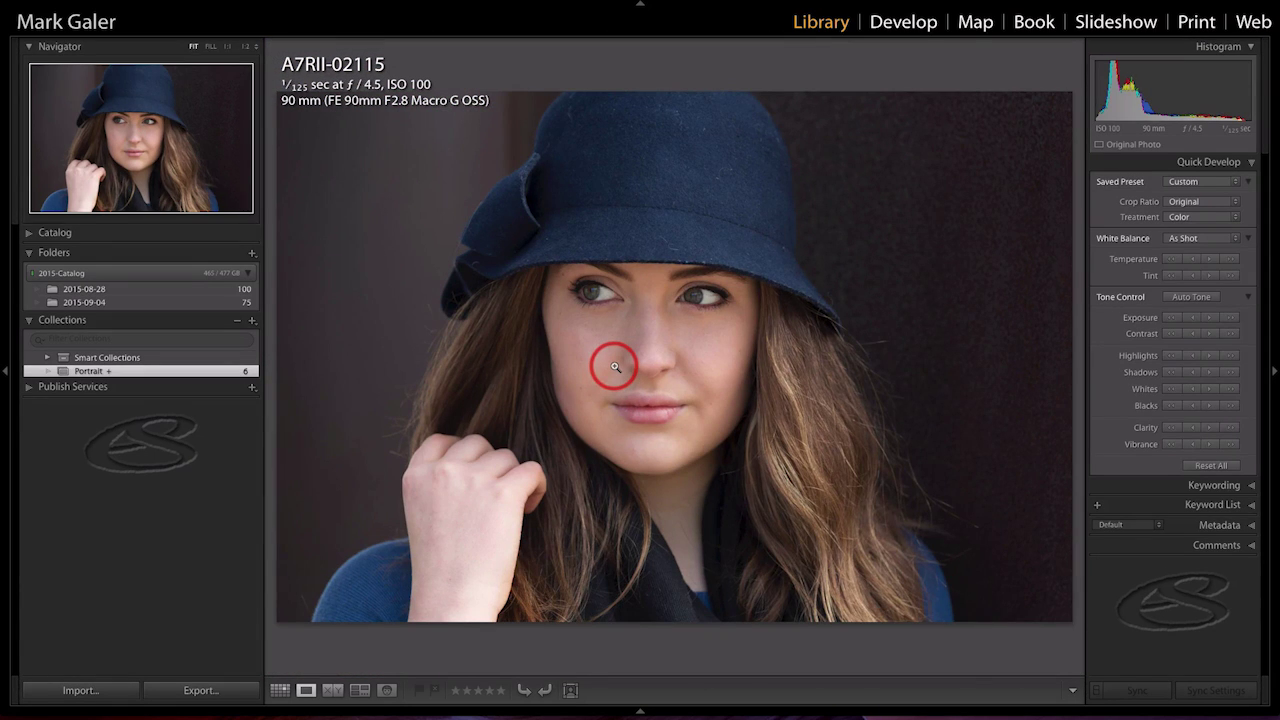
{"action": "key", "text": "Right"}
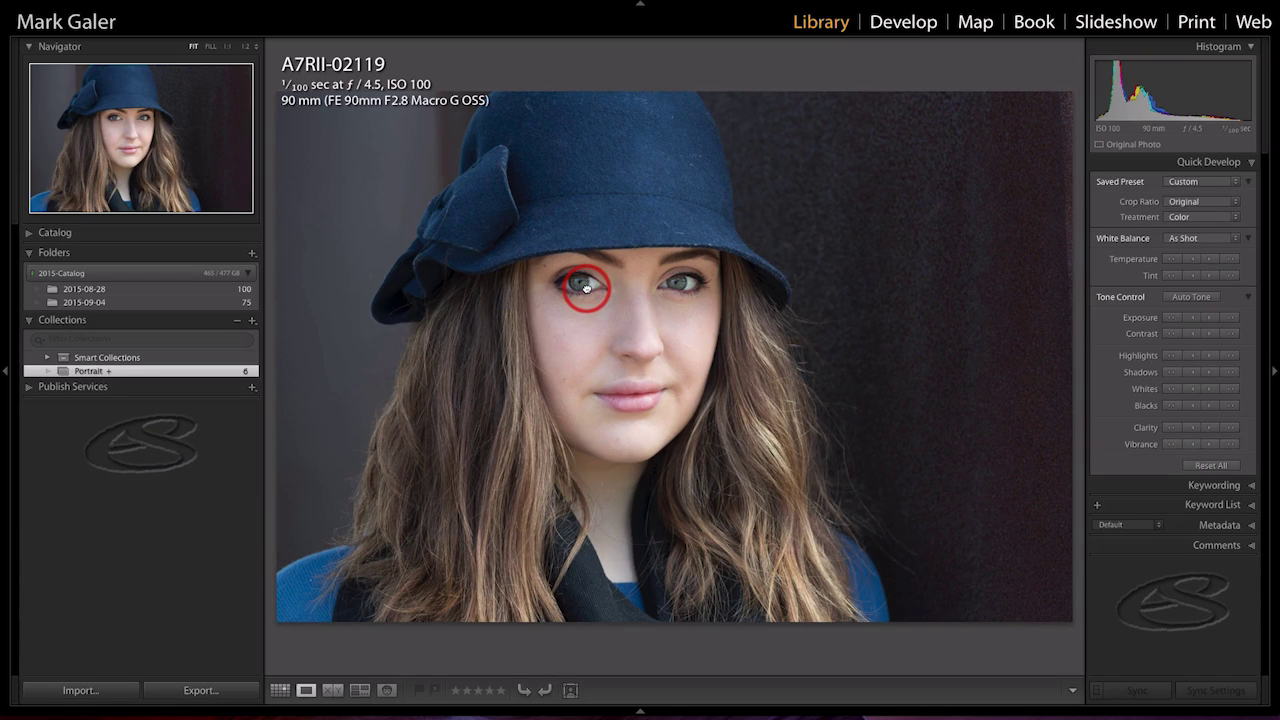
Step: Inspect portrait A7RII-02119 across the face at 1:1 and rate it one star
{"action": "left_click", "coordinate": [586, 288]}
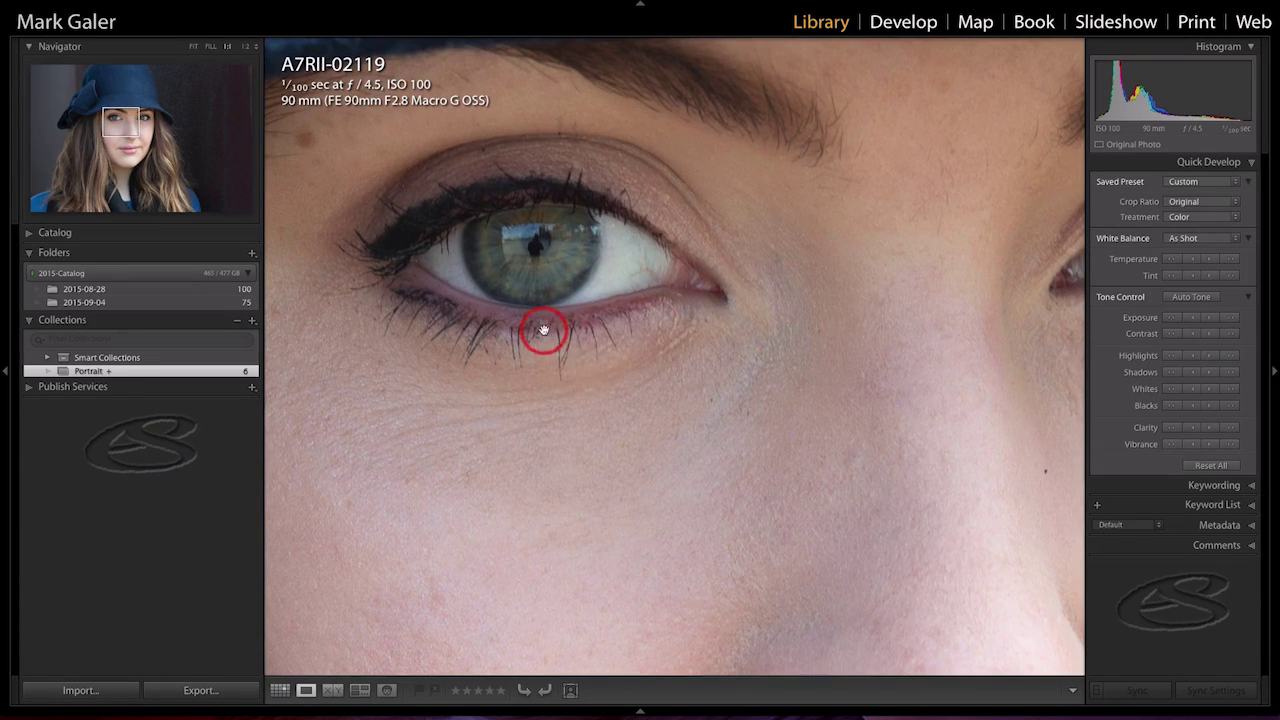
{"action": "left_click_drag", "start_coordinate": [834, 364], "coordinate": [586, 360]}
{"action": "left_click_drag", "start_coordinate": [760, 398], "coordinate": [862, 399]}
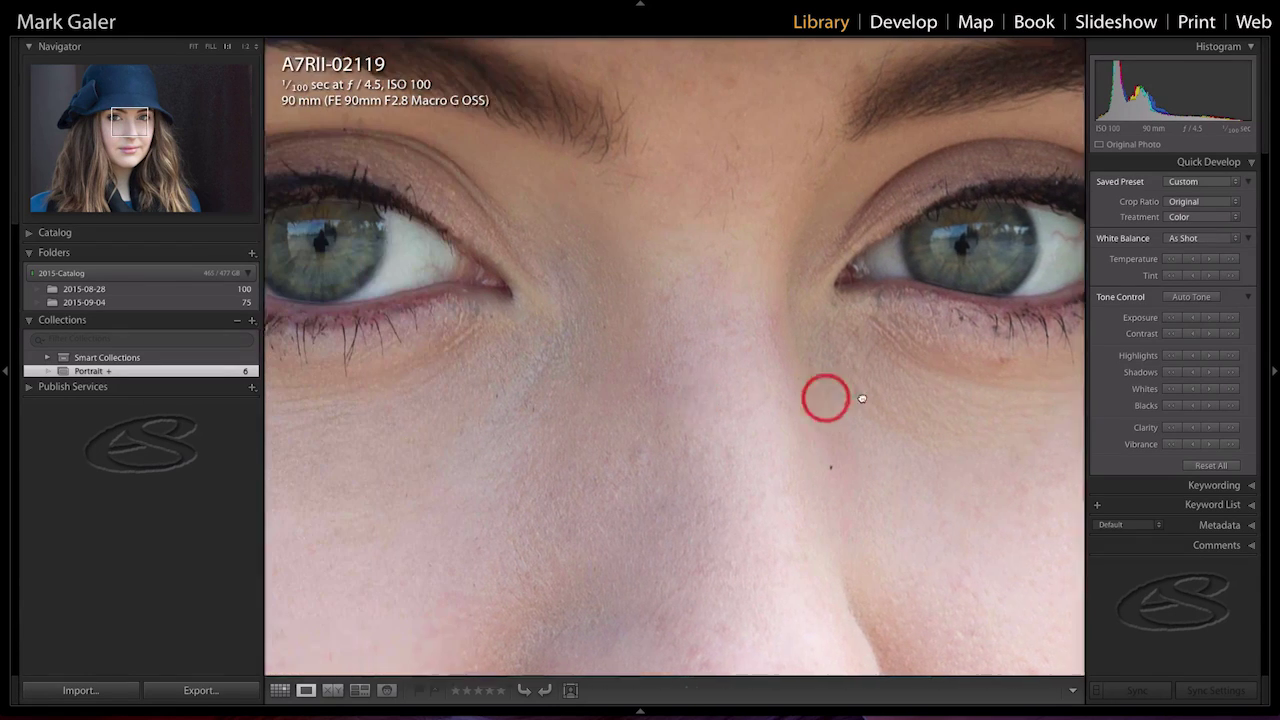
{"action": "left_click", "coordinate": [672, 394]}
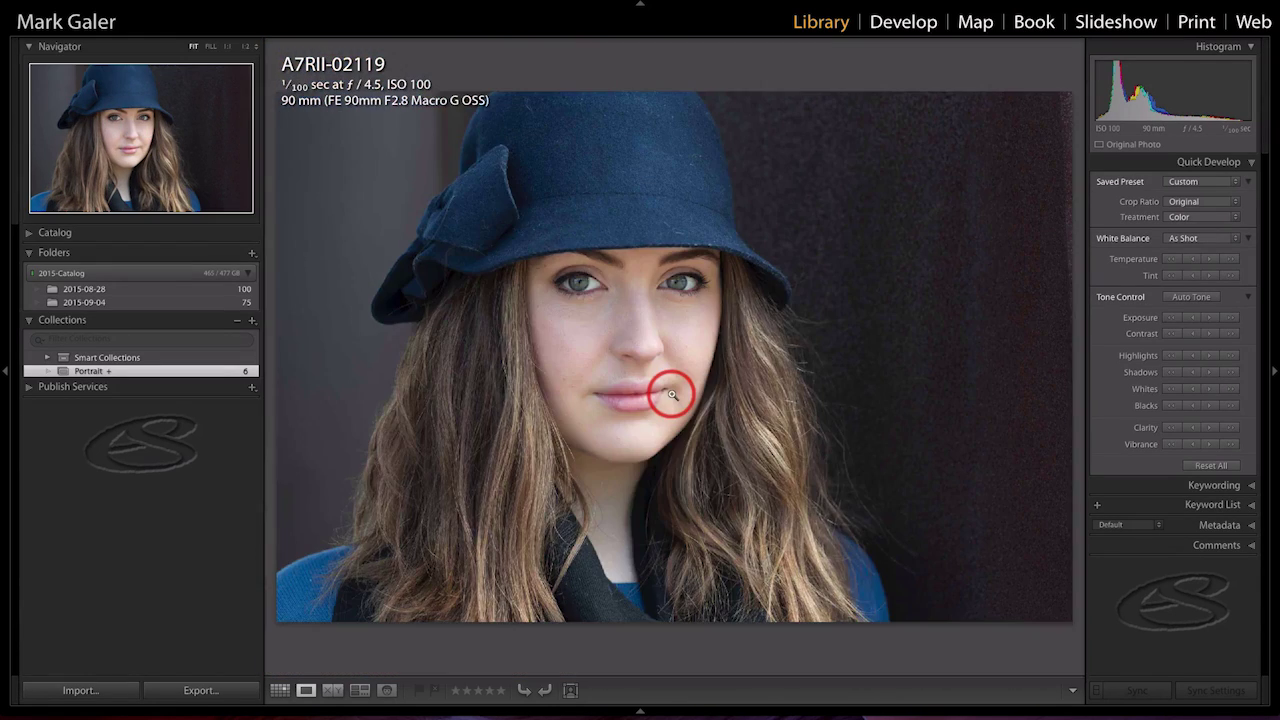
{"action": "key", "text": "1"}
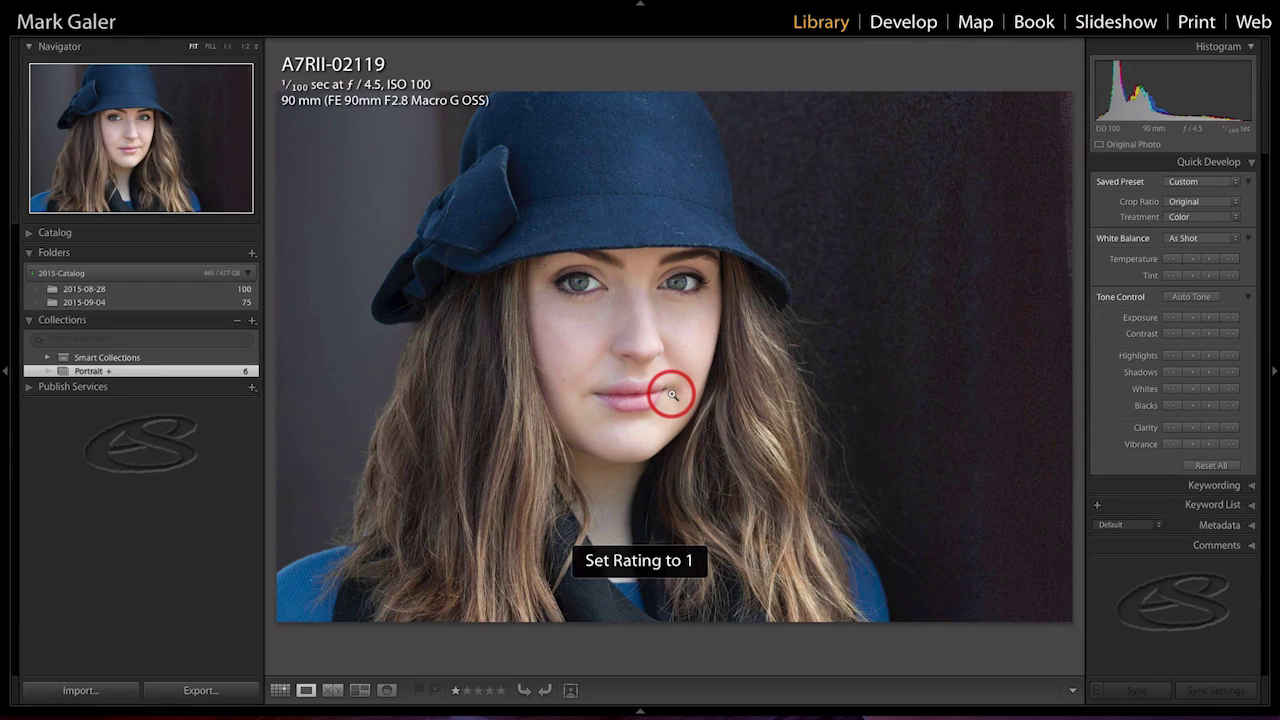
{"action": "key", "text": "Right"}
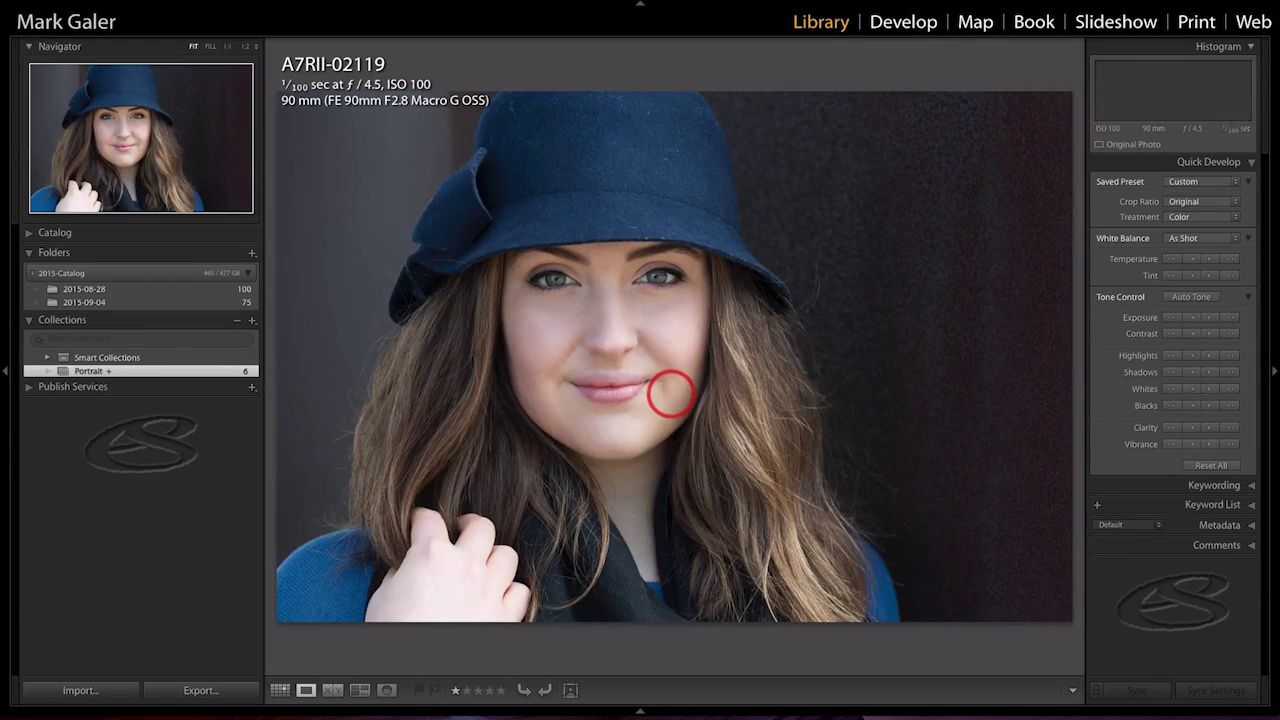
Step: Check the next two portraits' eyes at 1:1 and give each a one-star rating
{"action": "left_click", "coordinate": [547, 282]}
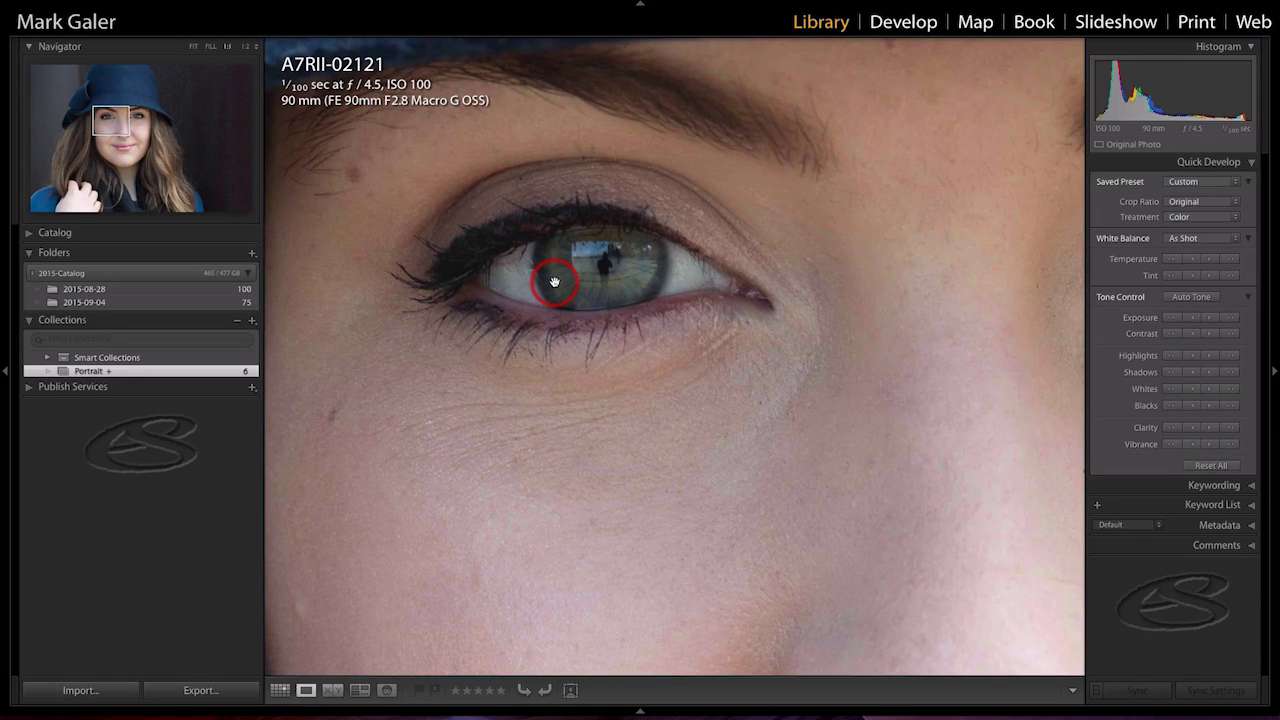
{"action": "key", "text": "1"}
{"action": "key", "text": "Right"}
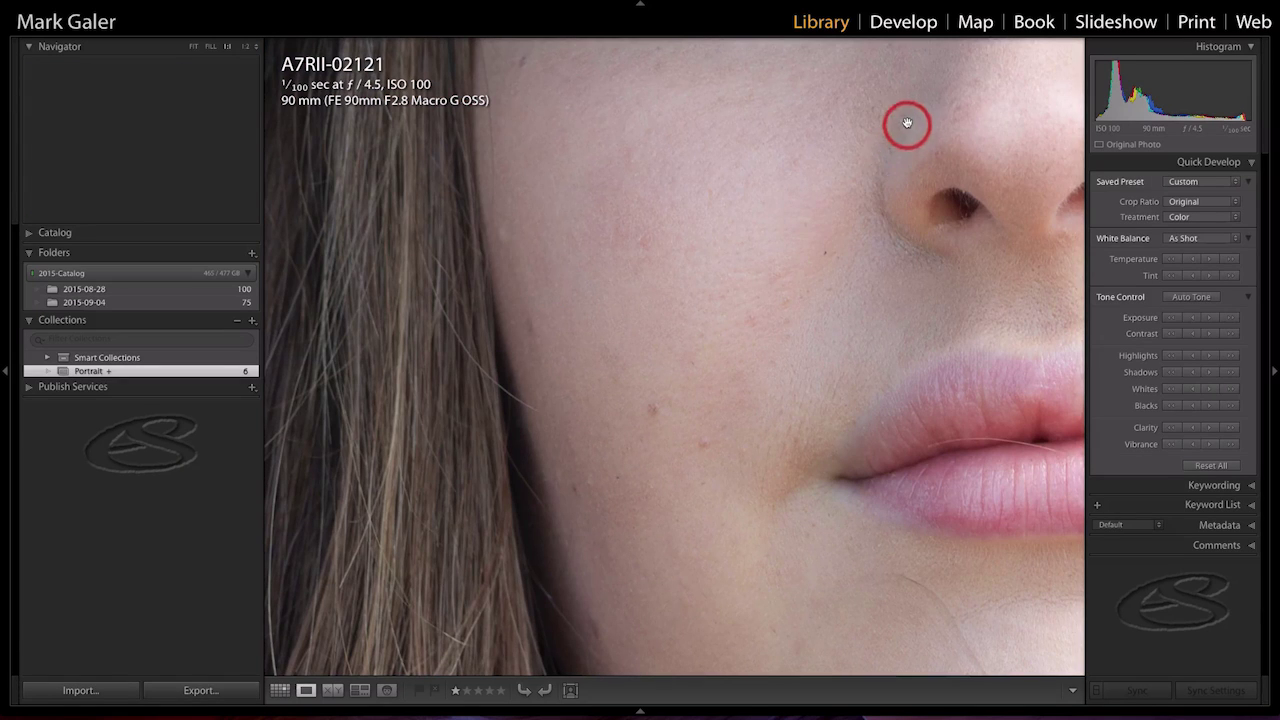
{"action": "left_click_drag", "start_coordinate": [862, 185], "coordinate": [760, 417]}
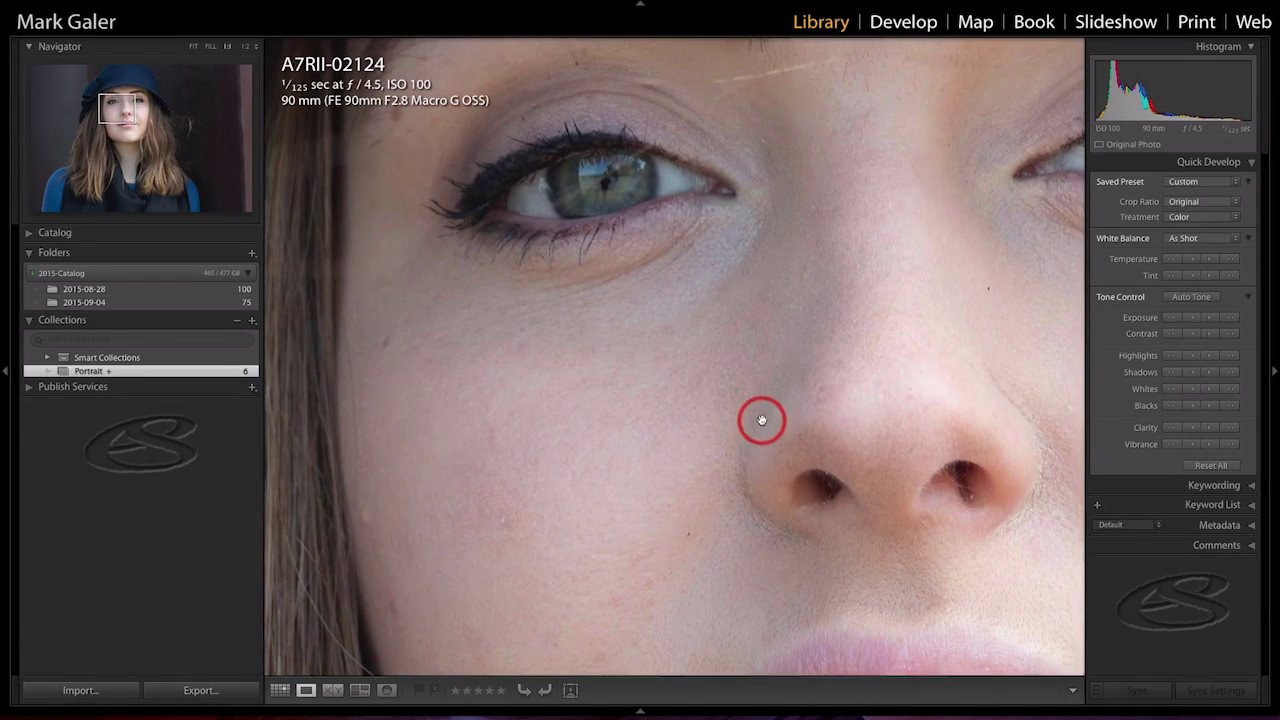
{"action": "left_click_drag", "start_coordinate": [942, 276], "coordinate": [711, 286]}
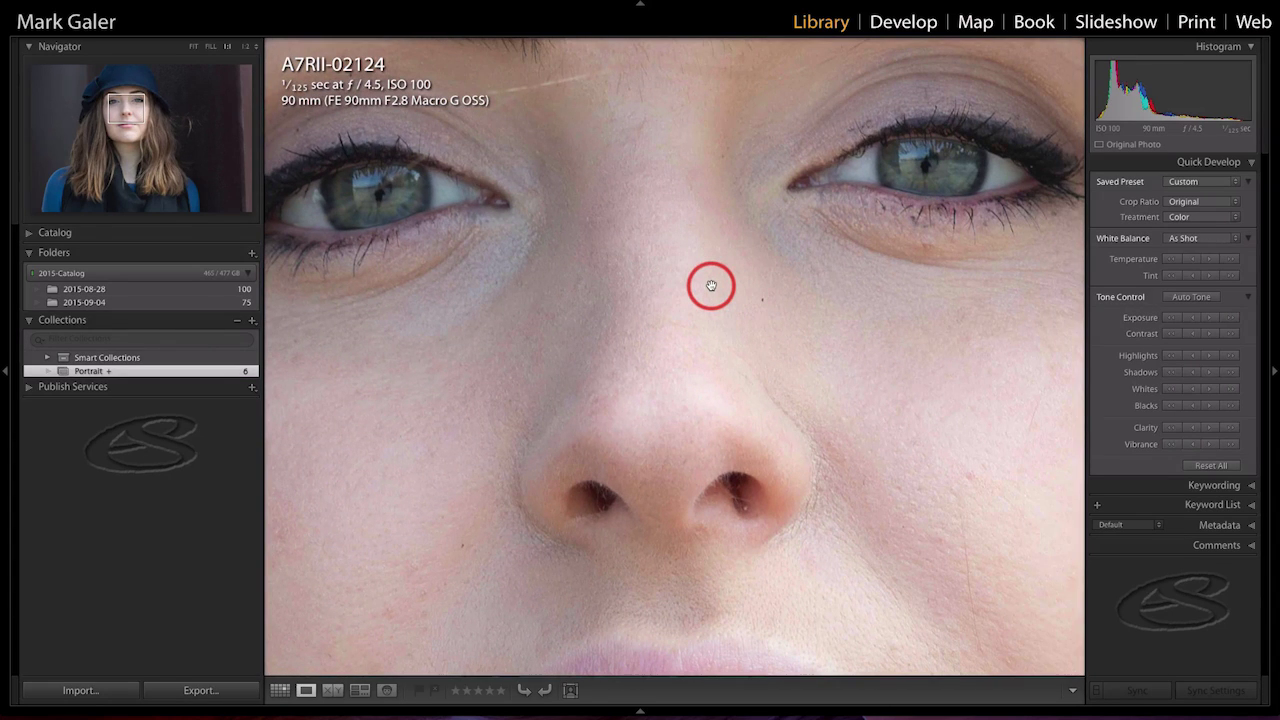
{"action": "key", "text": "1"}
{"action": "key", "text": "Right"}
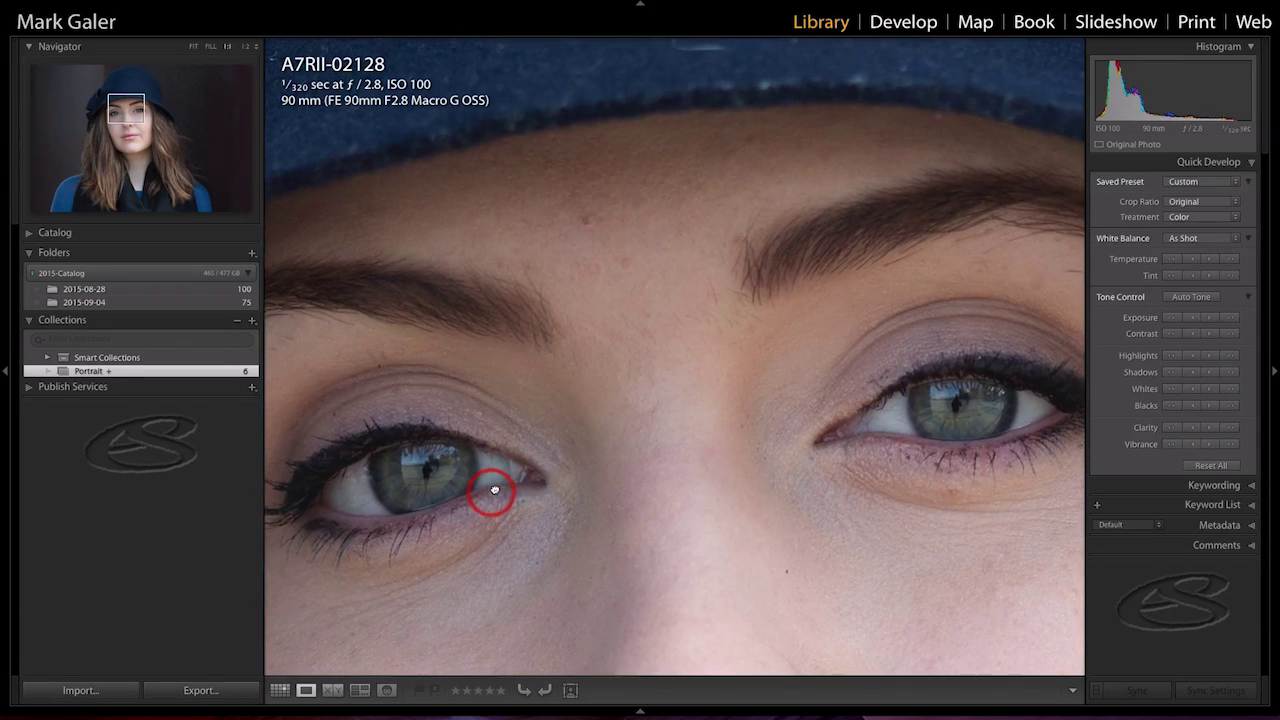
Step: Rate the following two photos one star as well, then show the whole photo again
{"action": "left_click_drag", "start_coordinate": [494, 490], "coordinate": [597, 366]}
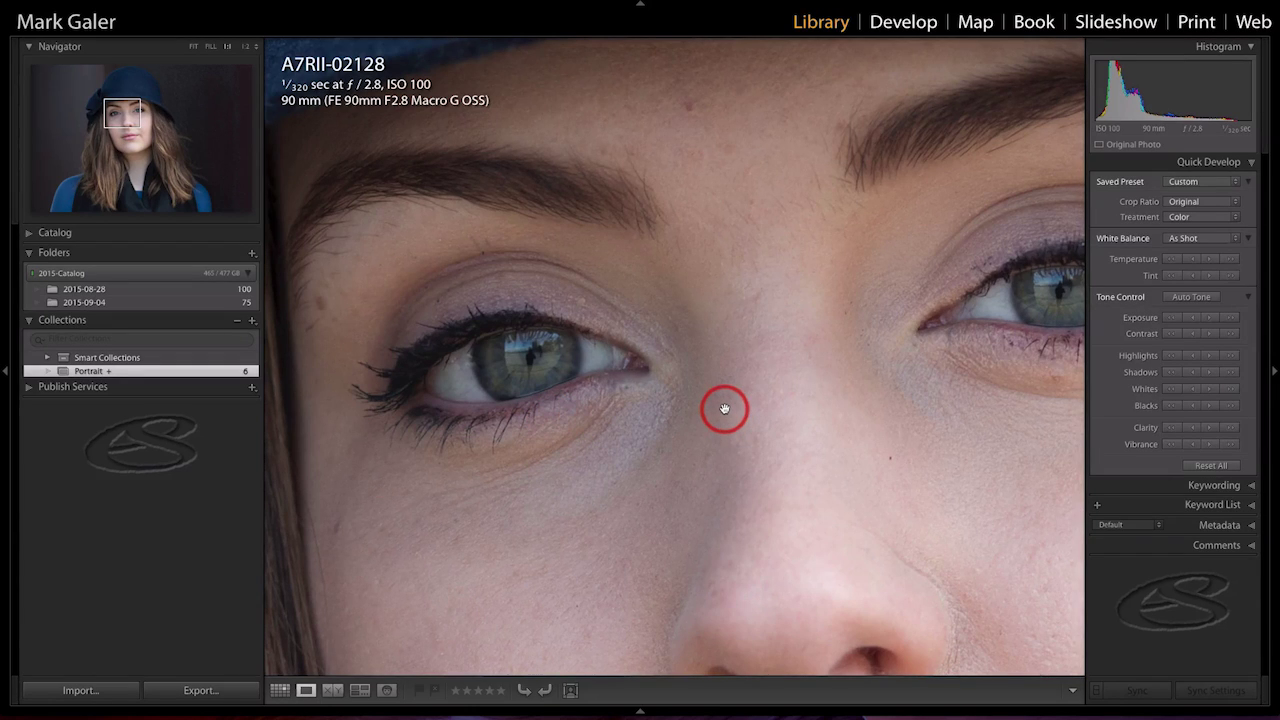
{"action": "key", "text": "1"}
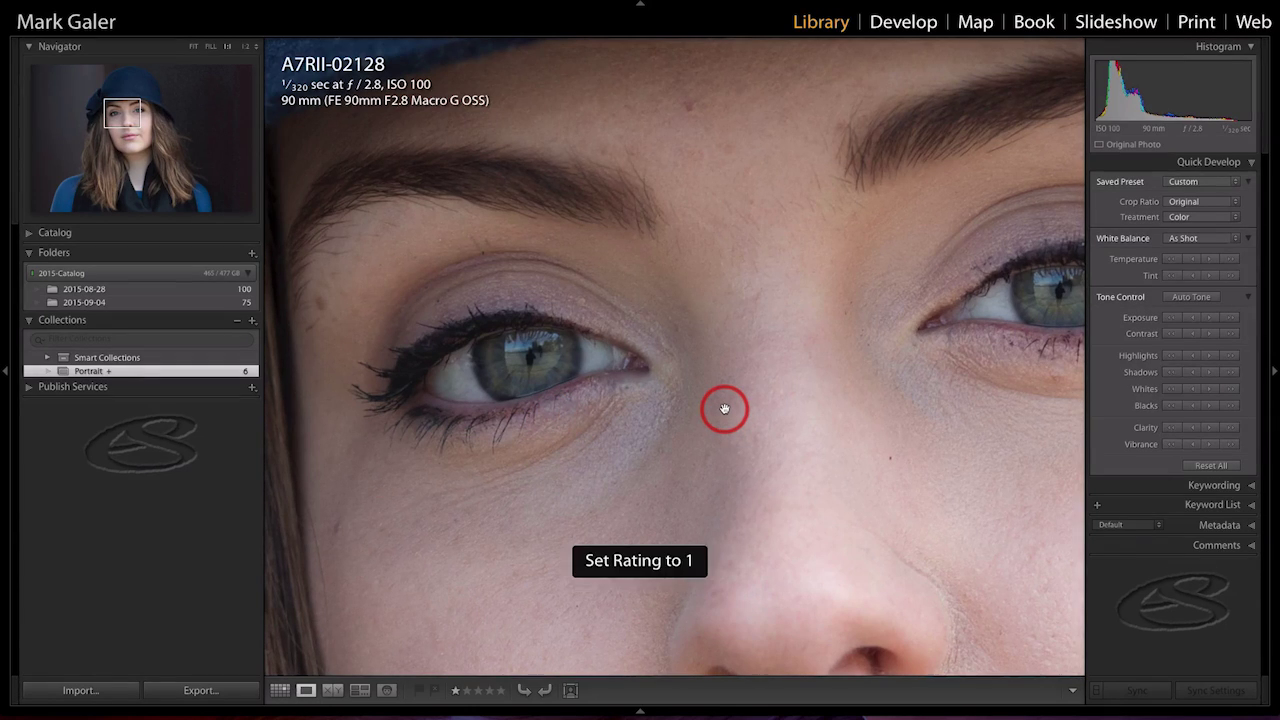
{"action": "key", "text": "Right"}
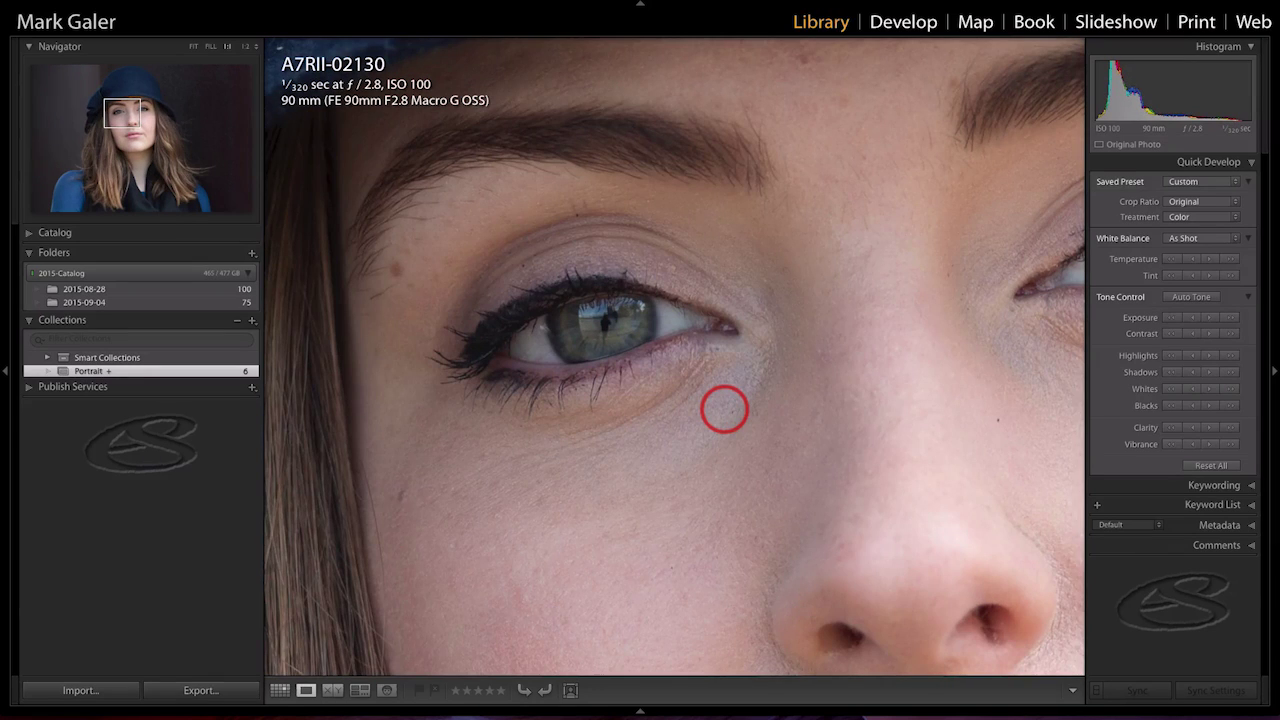
{"action": "key", "text": "1"}
{"action": "left_click", "coordinate": [714, 423]}
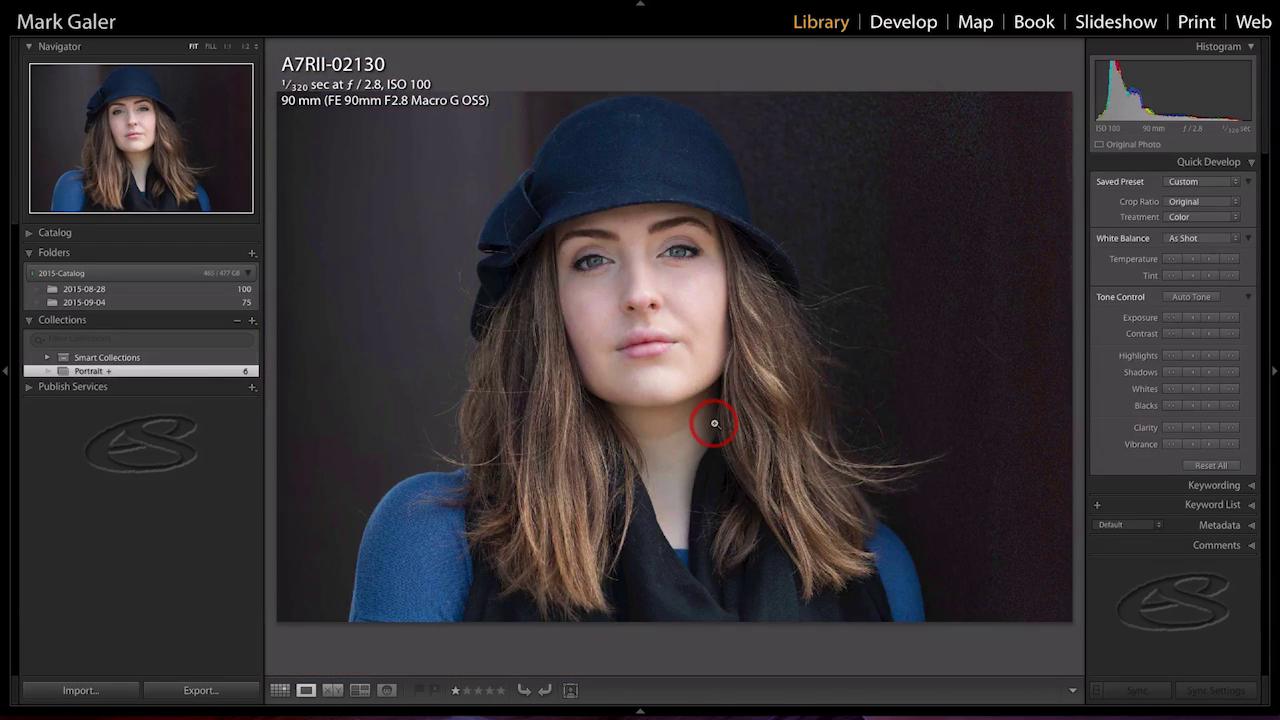
Step: Remove the unrated portrait A7RII-02115 from the Portrait collection from Grid view
{"action": "key", "text": "g"}
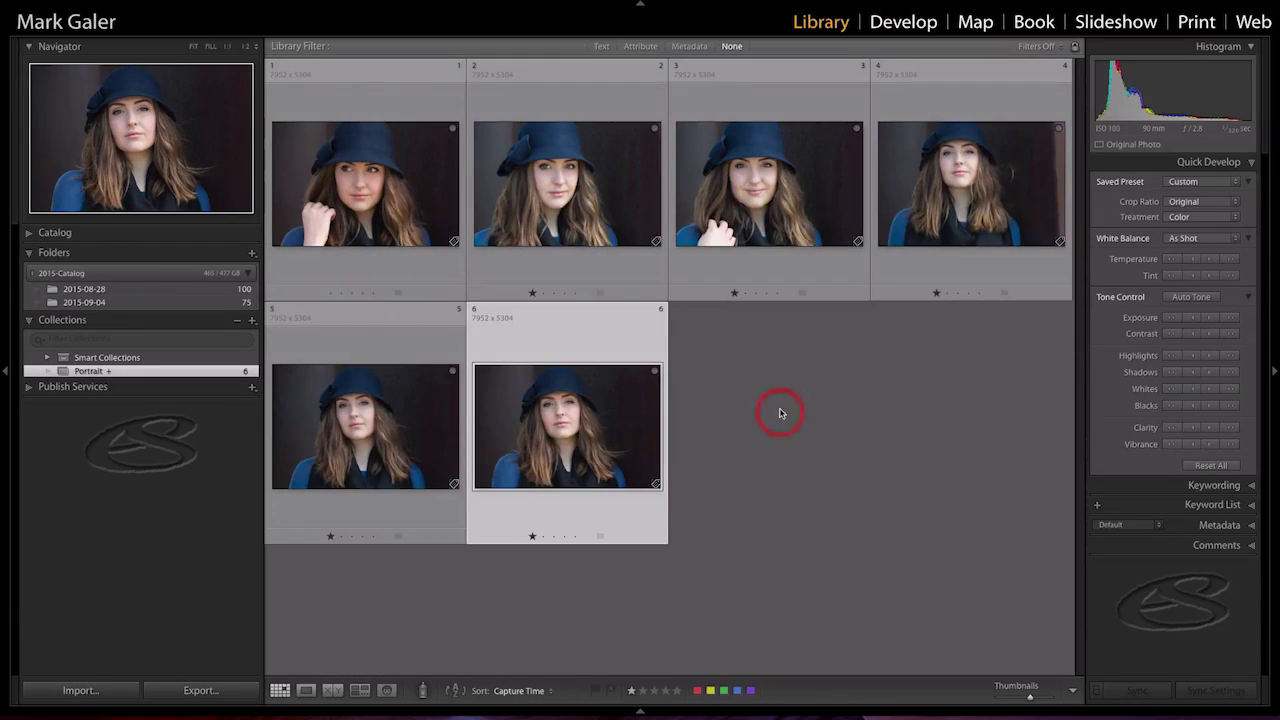
{"action": "left_click", "coordinate": [381, 204]}
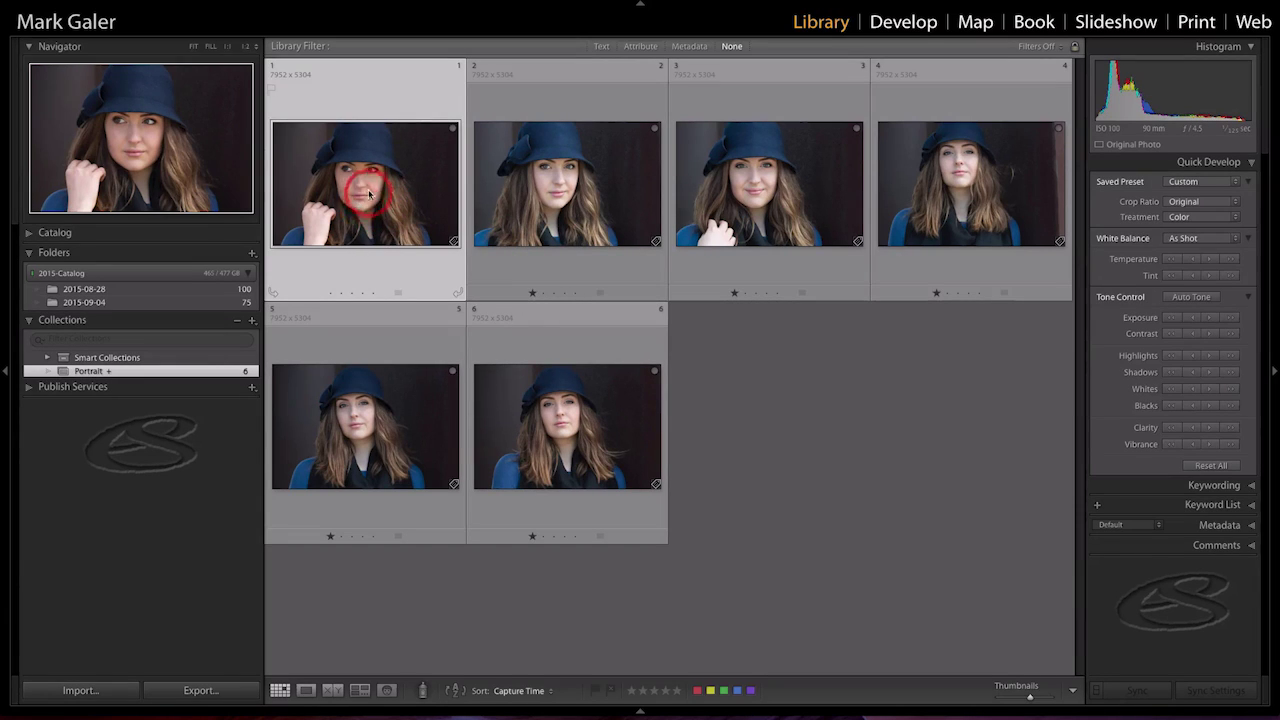
{"action": "mouse_move", "coordinate": [369, 201]}
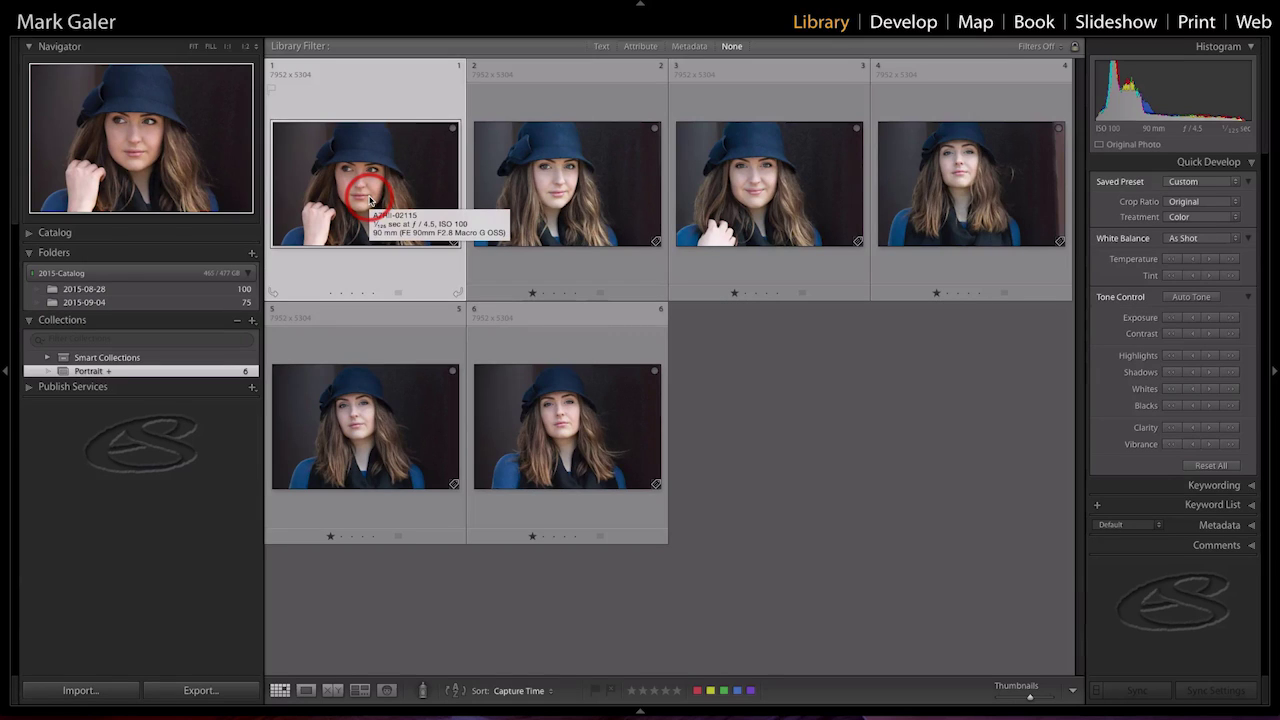
{"action": "key", "text": "Delete"}
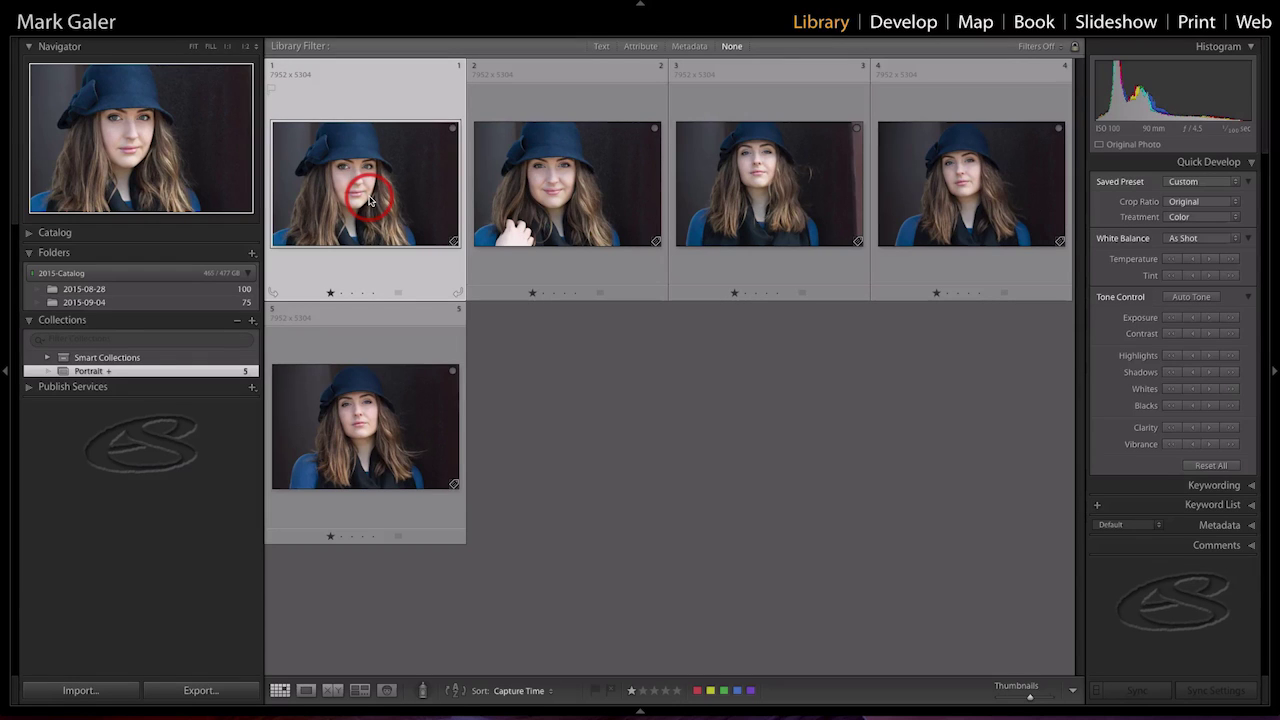
Step: Open the first portrait in Develop and set the crop aspect ratio to 16 x 10
{"action": "double_click", "coordinate": [369, 200]}
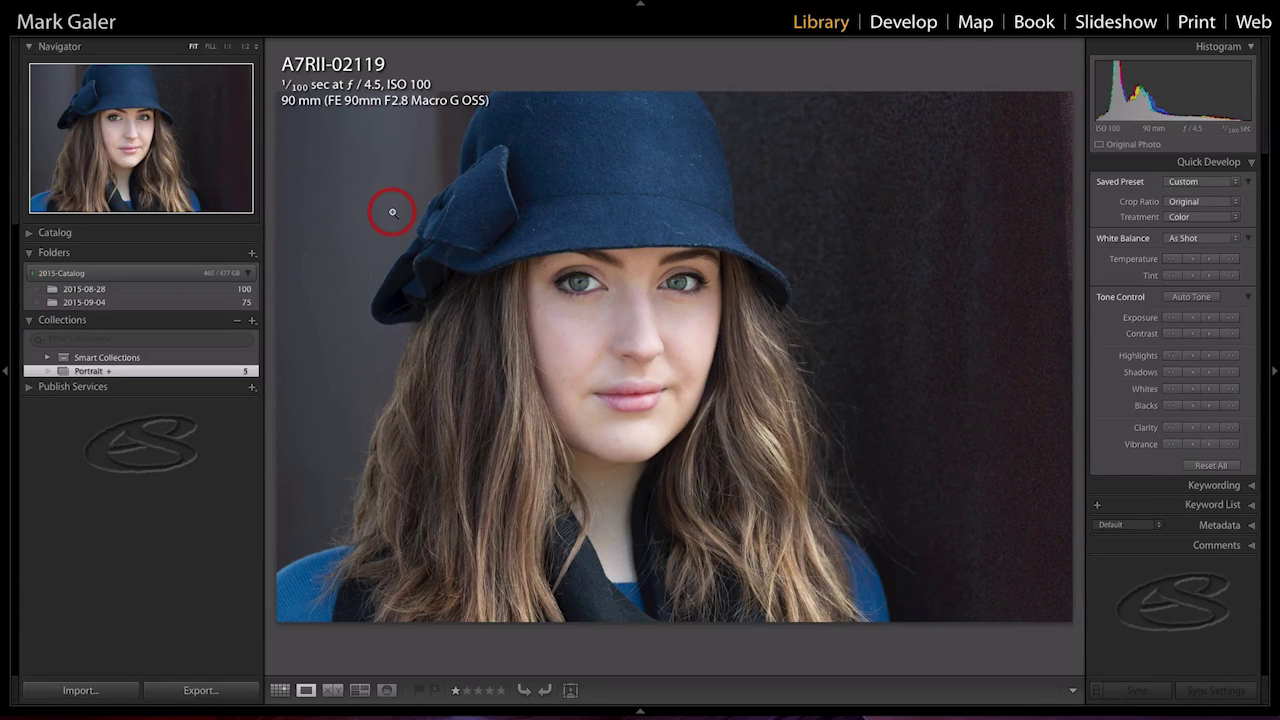
{"action": "key", "text": "d"}
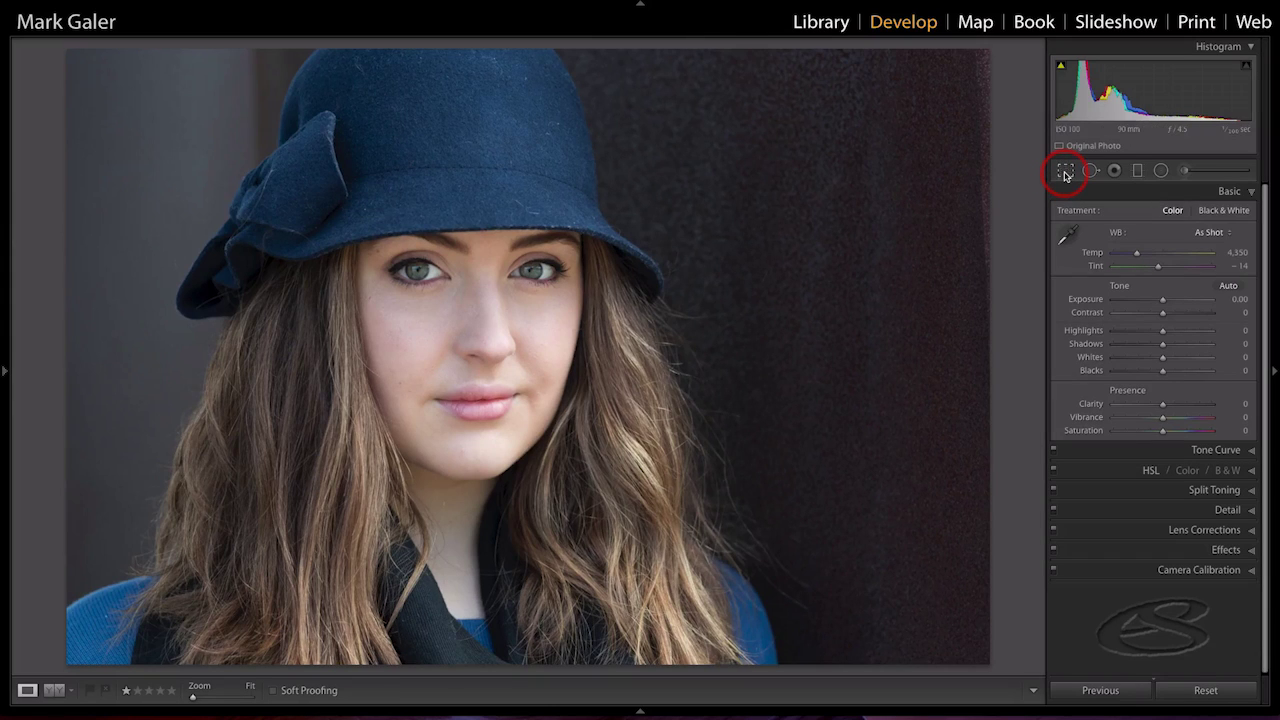
{"action": "left_click", "coordinate": [1066, 174]}
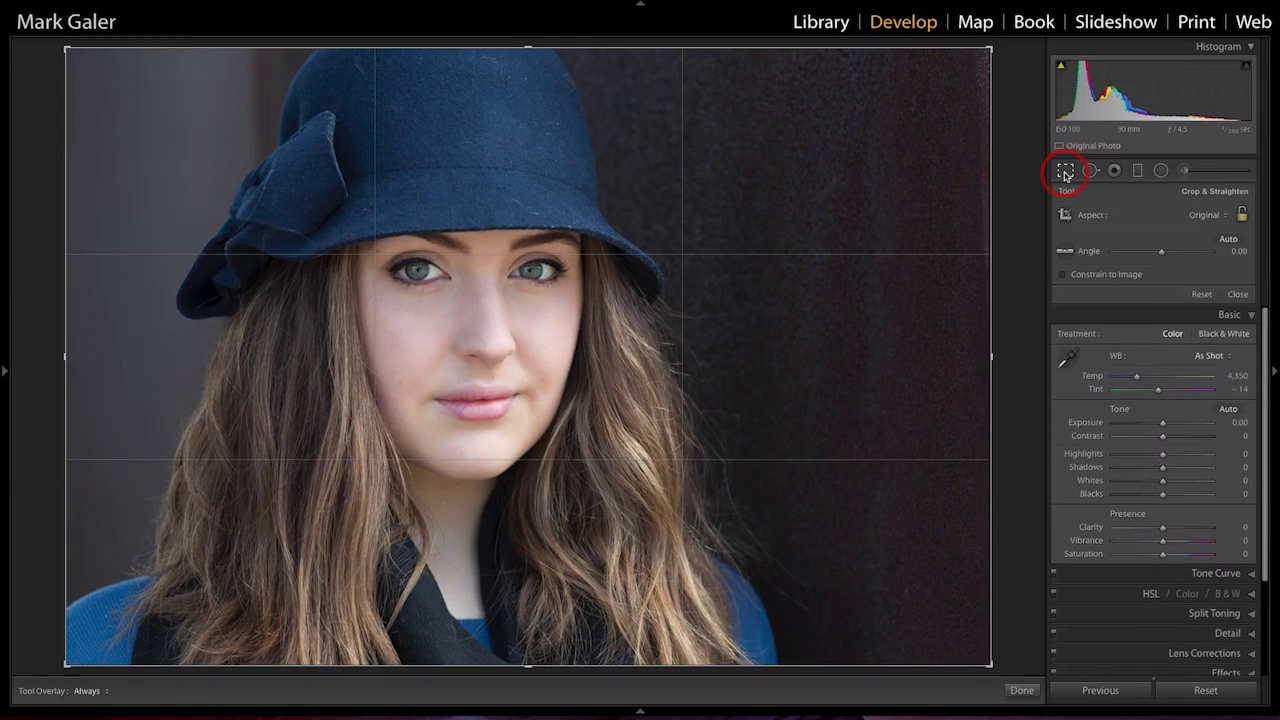
{"action": "left_click", "coordinate": [1218, 220]}
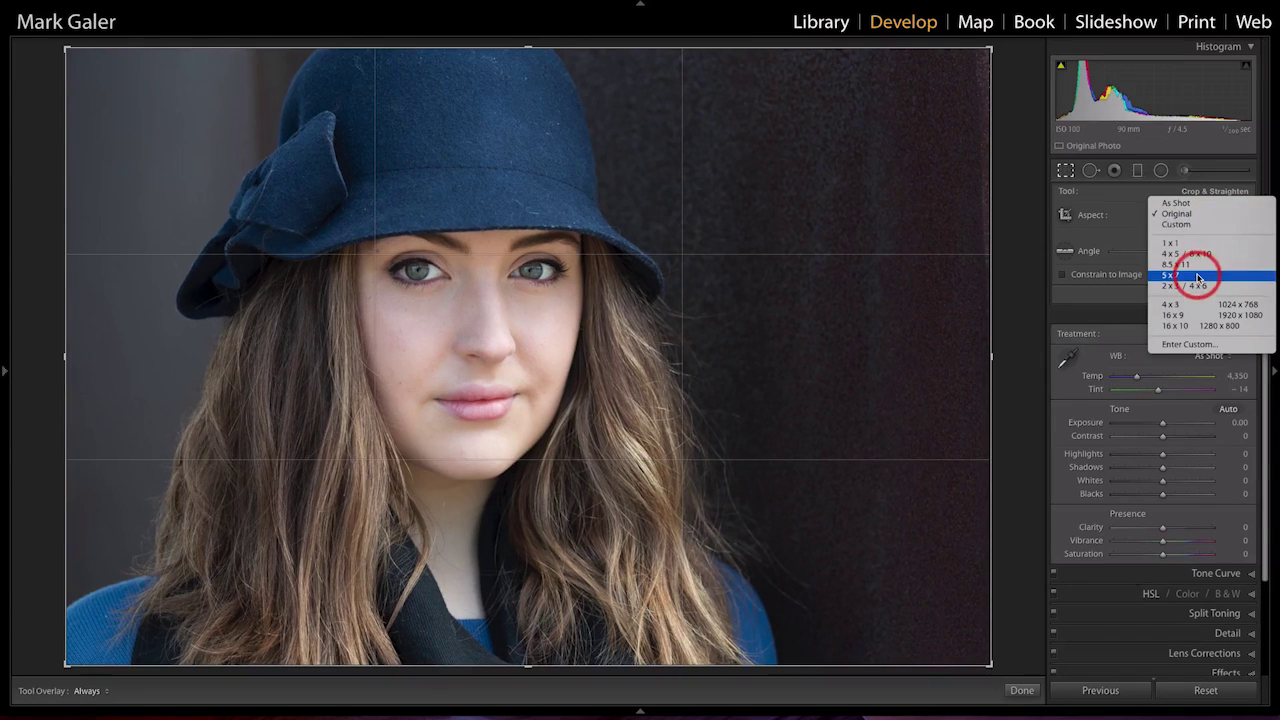
{"action": "left_click", "coordinate": [1188, 327]}
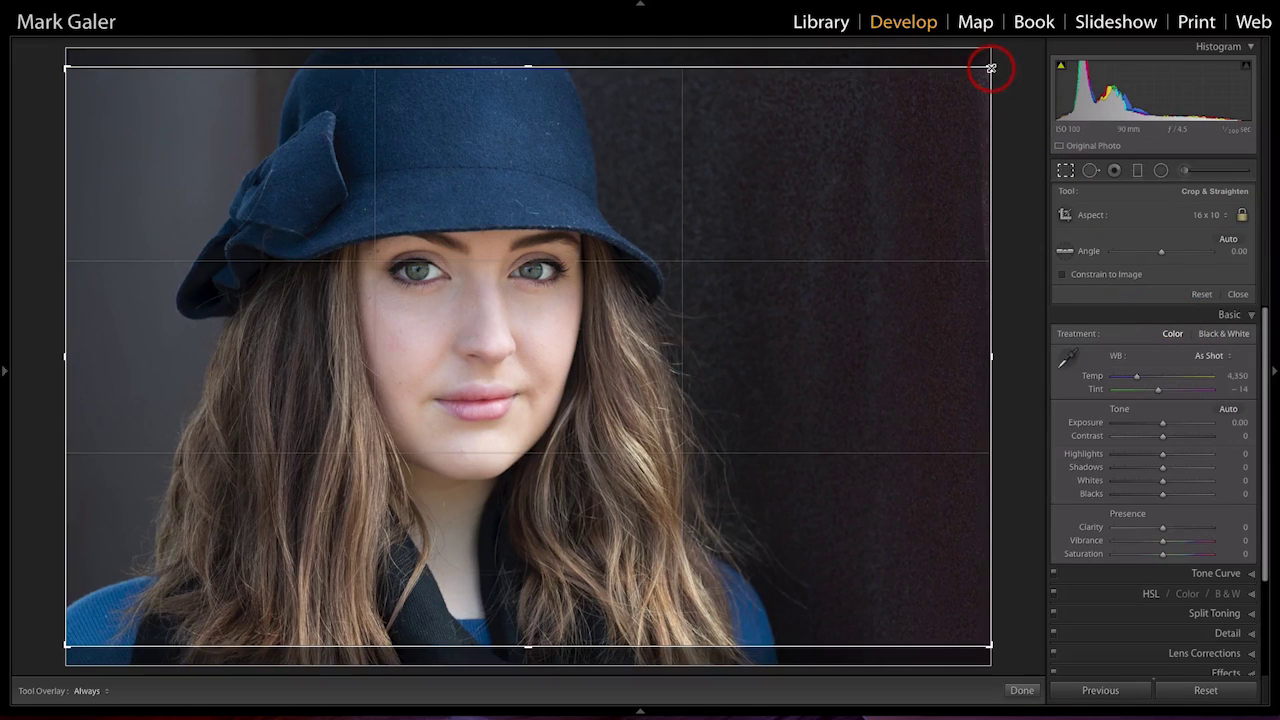
Step: Tighten and reposition the crop around the face, cycle crop overlays, and straighten by 0.38°
{"action": "left_click_drag", "start_coordinate": [989, 66], "coordinate": [977, 69]}
{"action": "left_click_drag", "start_coordinate": [334, 260], "coordinate": [409, 268]}
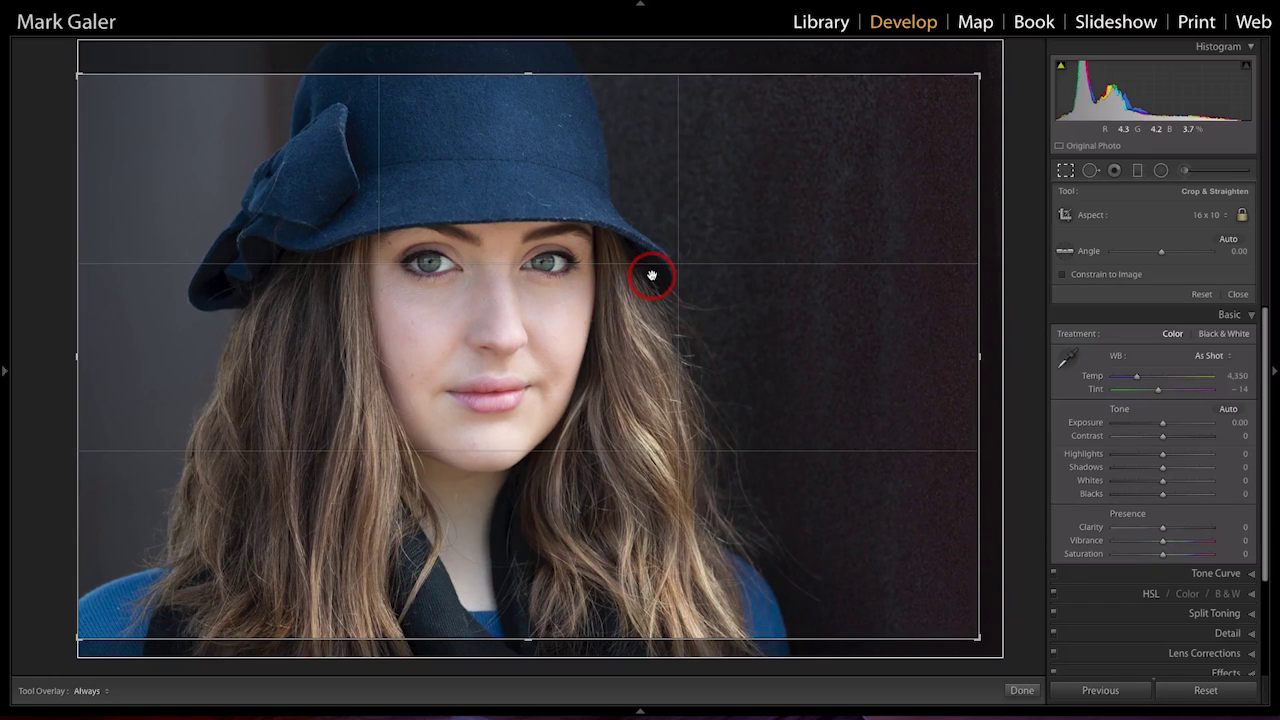
{"action": "key", "text": "o"}
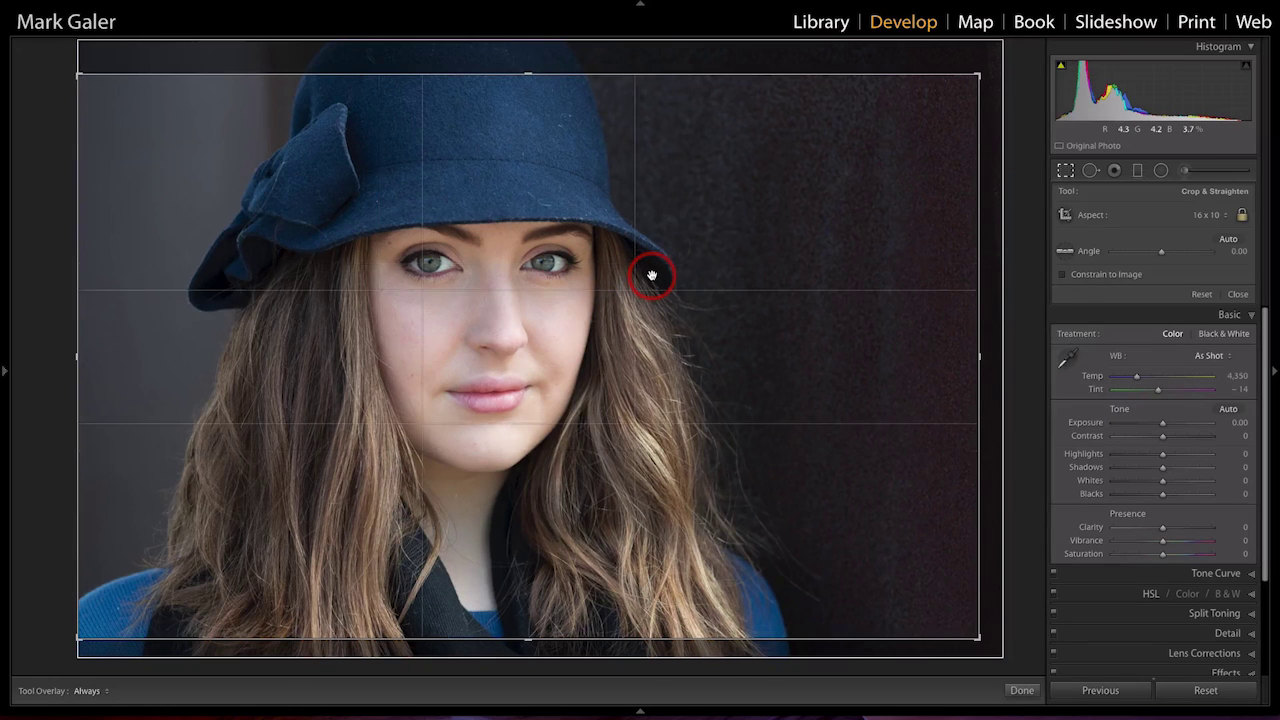
{"action": "key", "text": "o"}
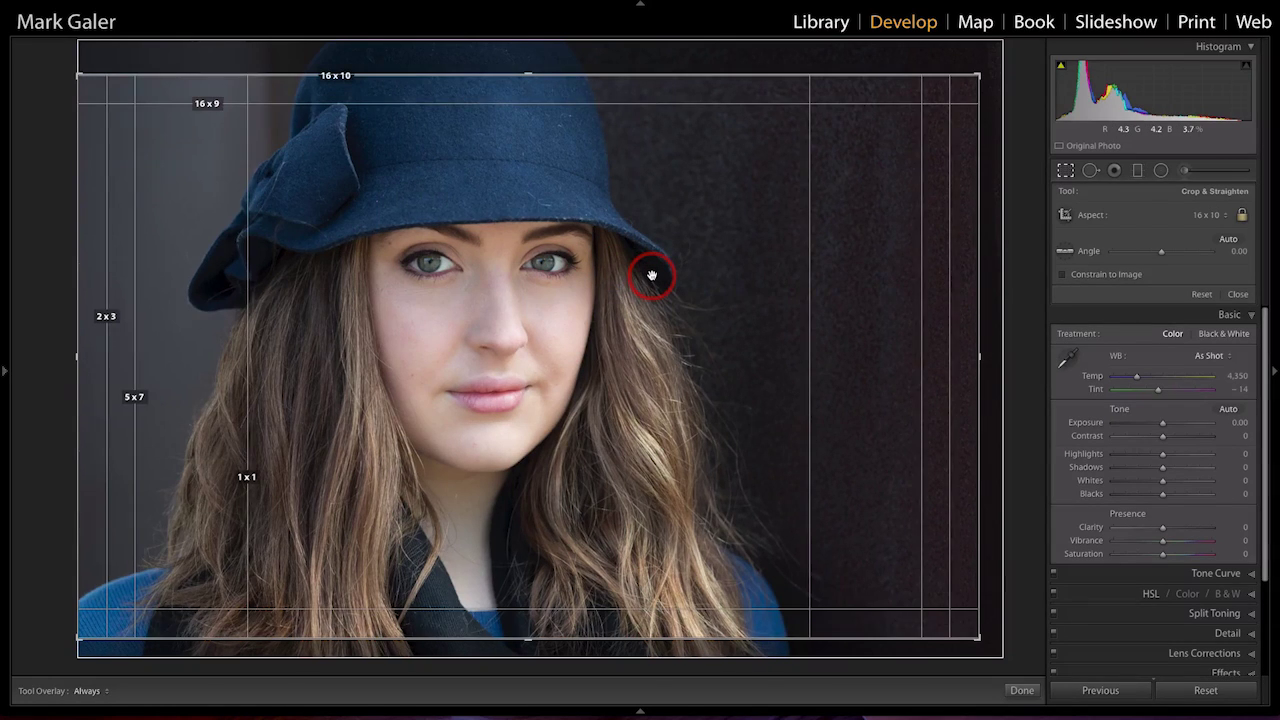
{"action": "key", "text": "o"}
{"action": "key", "text": "o"}
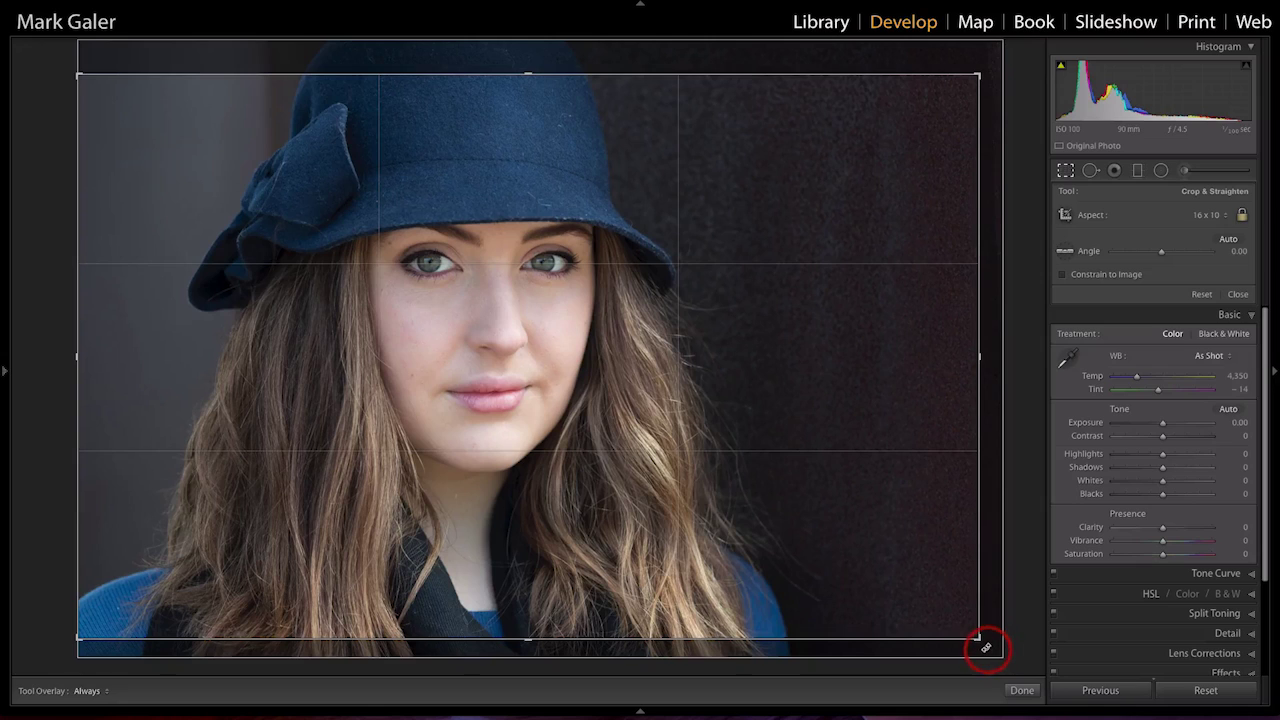
{"action": "left_click_drag", "start_coordinate": [986, 646], "coordinate": [984, 650]}
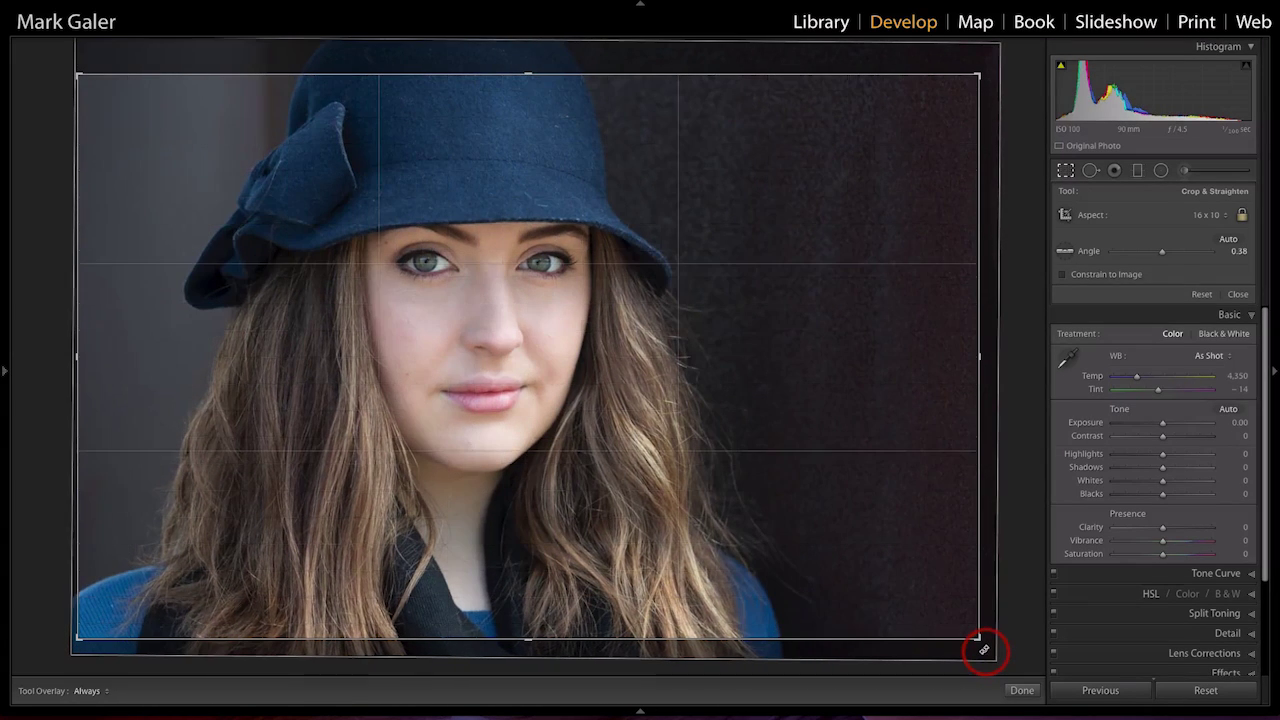
Step: Apply the crop and warm the white balance to a Temp of 4,804
{"action": "left_click", "coordinate": [1068, 172]}
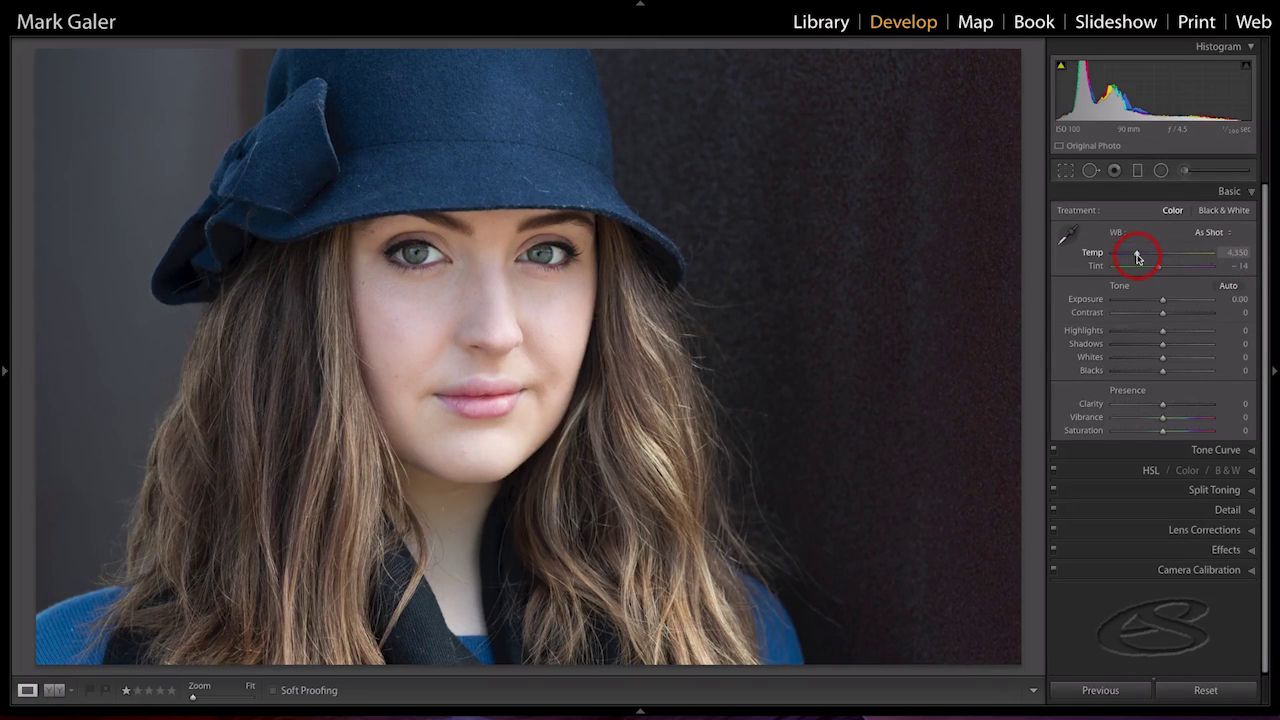
{"action": "left_click_drag", "start_coordinate": [1137, 258], "coordinate": [1142, 258]}
{"action": "left_click_drag", "start_coordinate": [1140, 258], "coordinate": [1141, 258]}
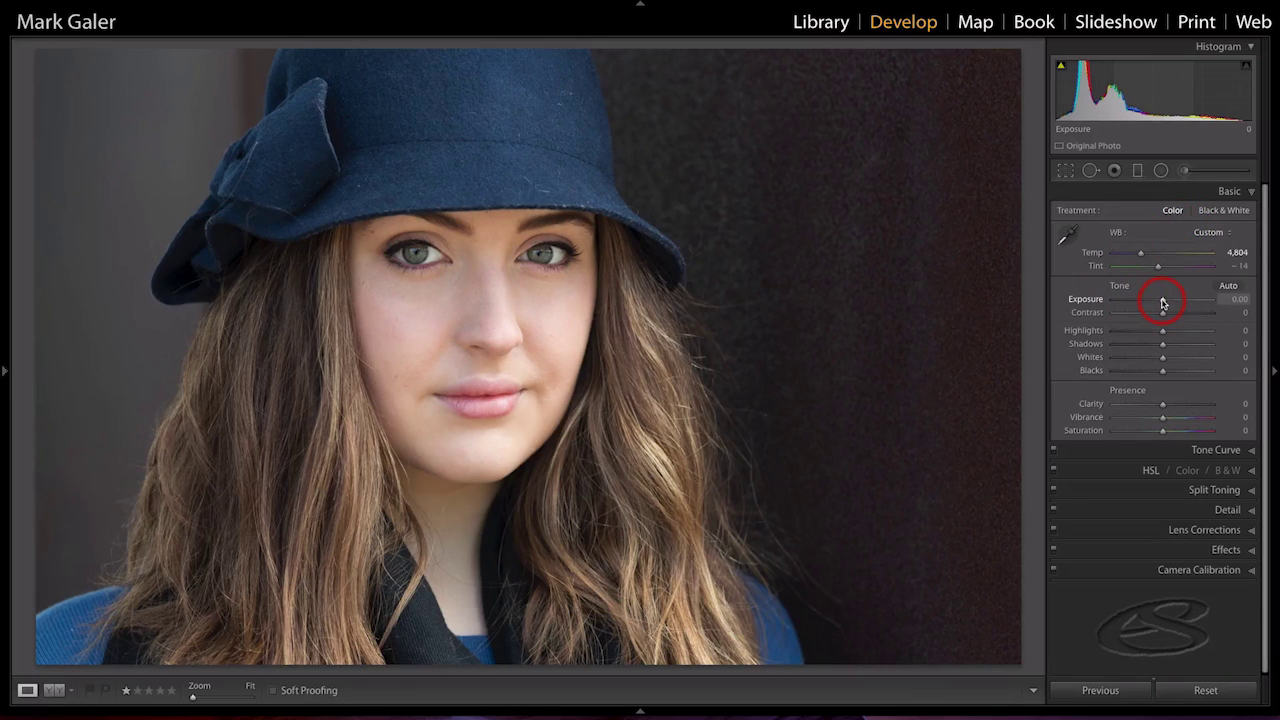
Step: Try a brighter exposure, then reset Exposure back to 0
{"action": "left_click_drag", "start_coordinate": [1162, 303], "coordinate": [1163, 303]}
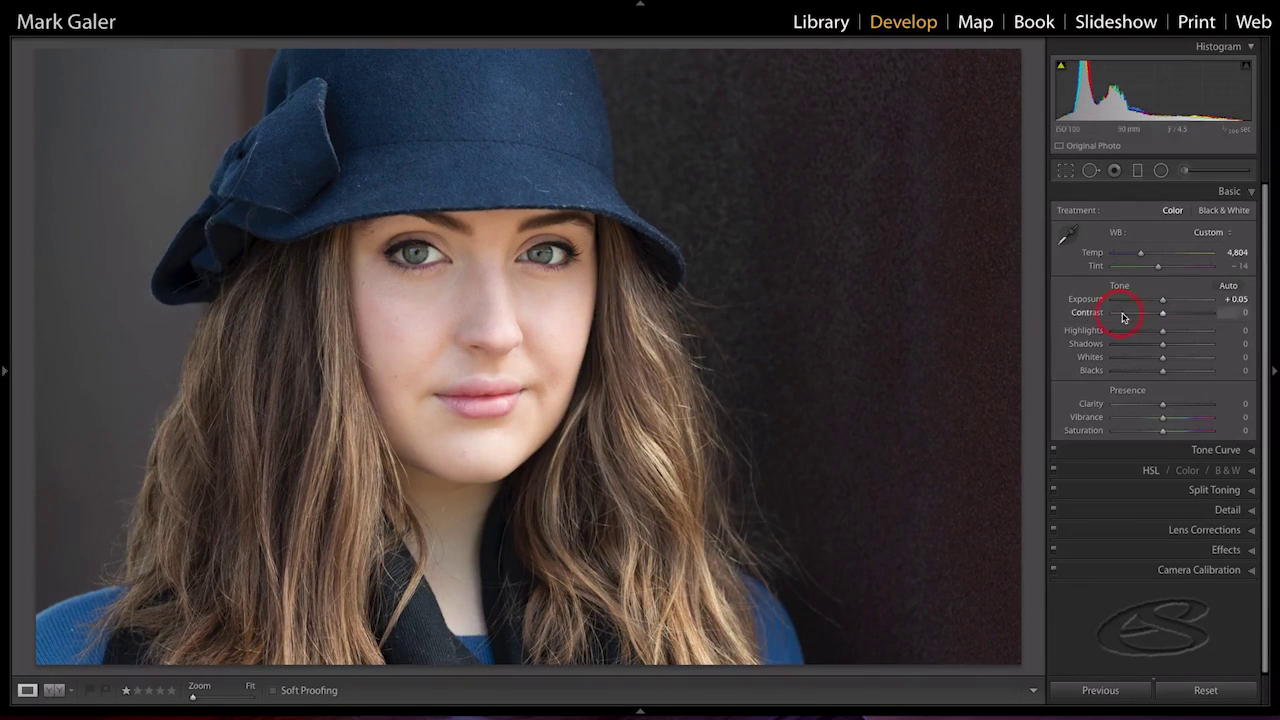
{"action": "double_click", "coordinate": [1163, 303]}
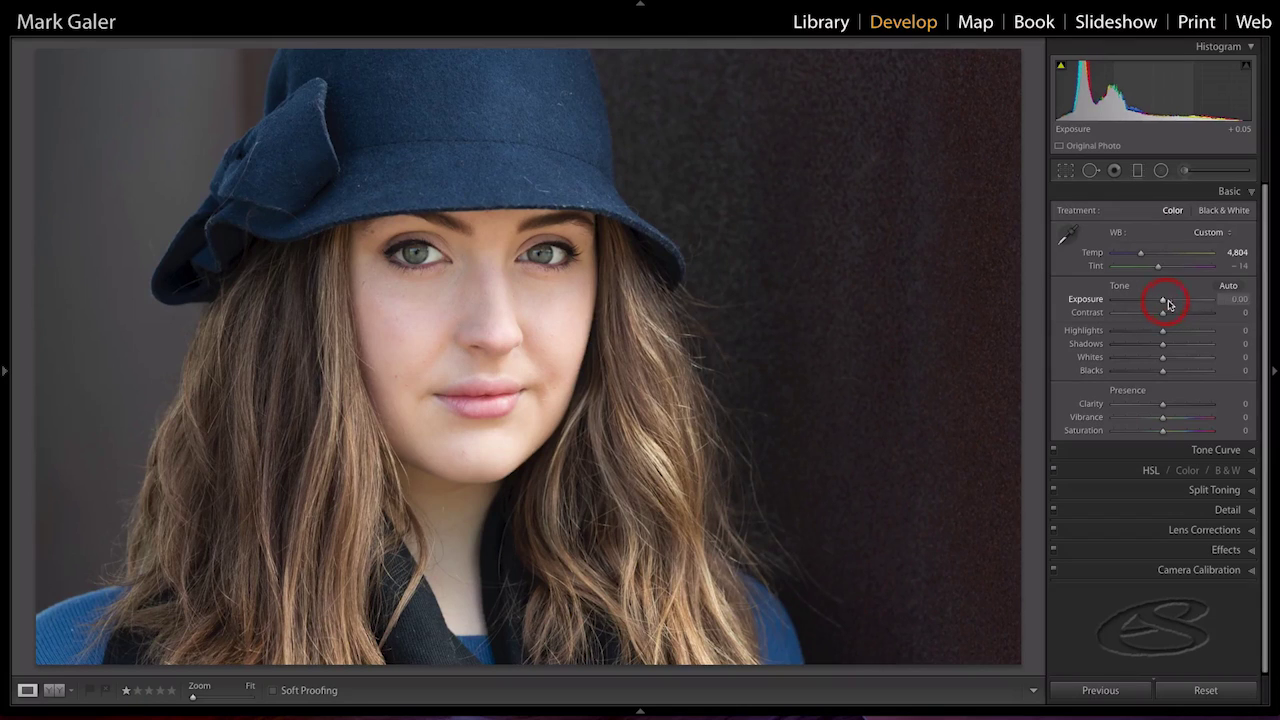
{"action": "left_click", "coordinate": [1228, 300]}
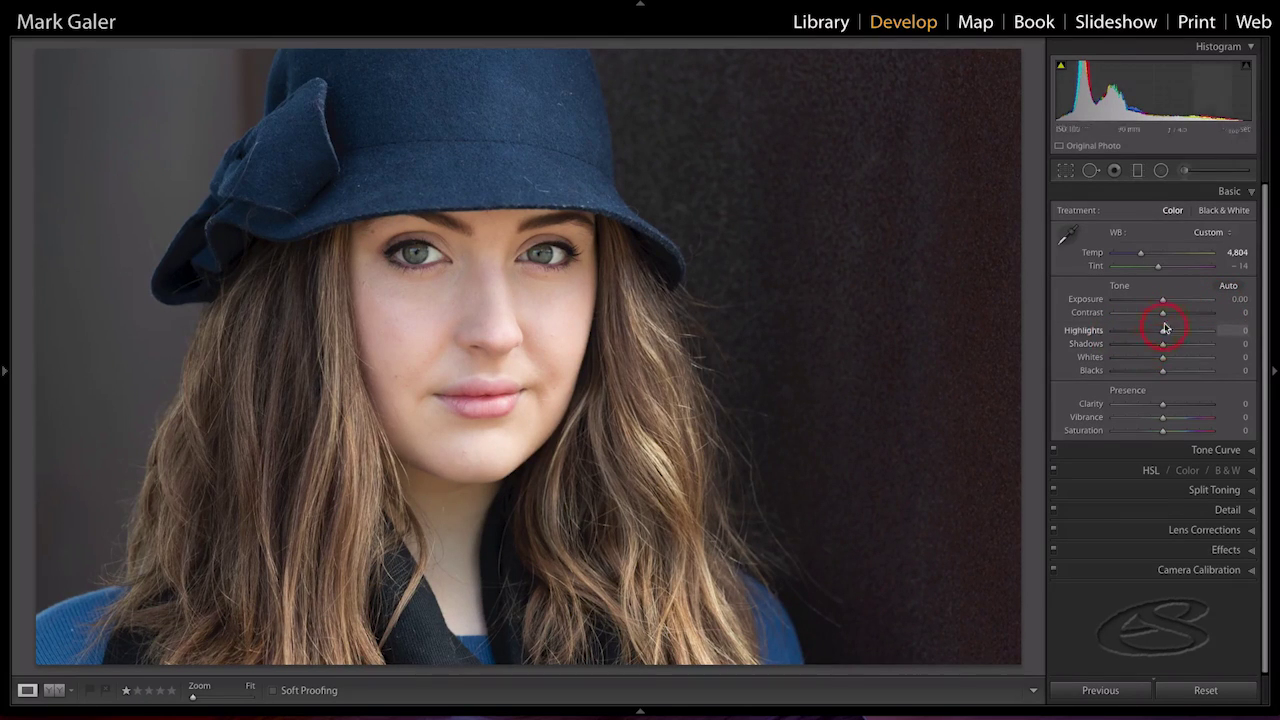
Step: Drag Highlights down to −19 and Shadows up to +27
{"action": "left_click_drag", "start_coordinate": [1165, 328], "coordinate": [1154, 336]}
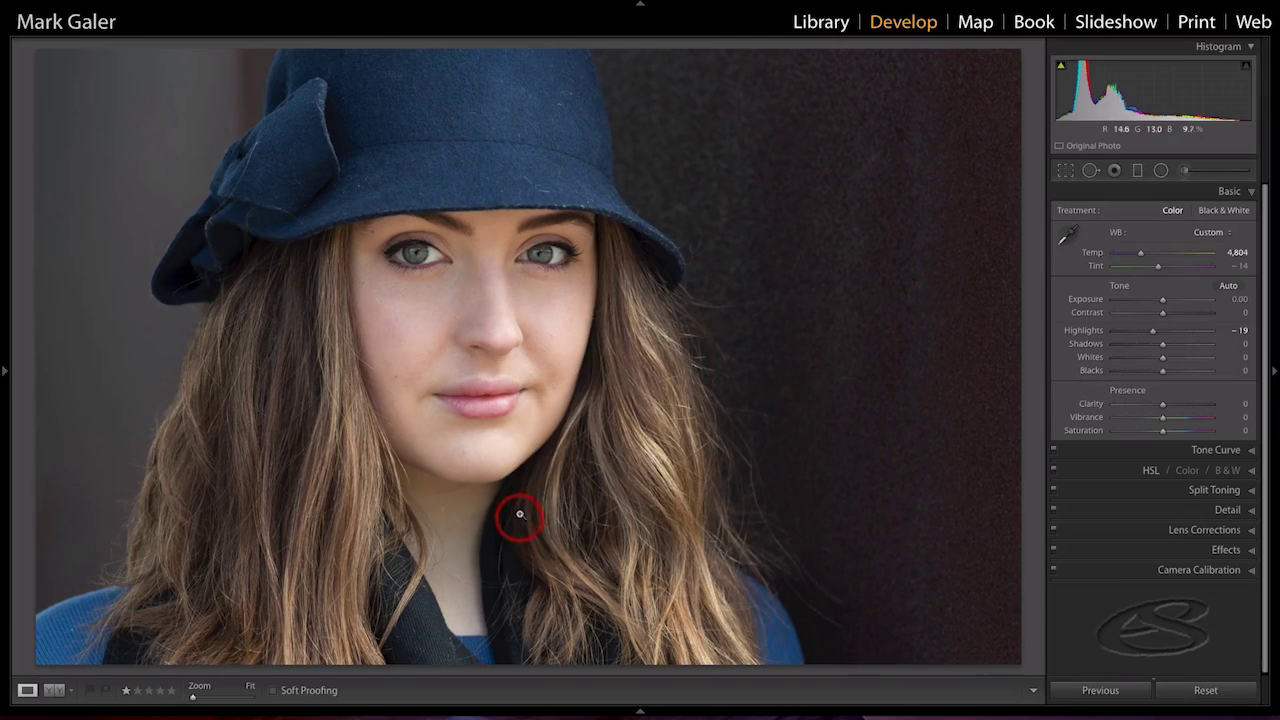
{"action": "left_click_drag", "start_coordinate": [1163, 350], "coordinate": [1177, 347]}
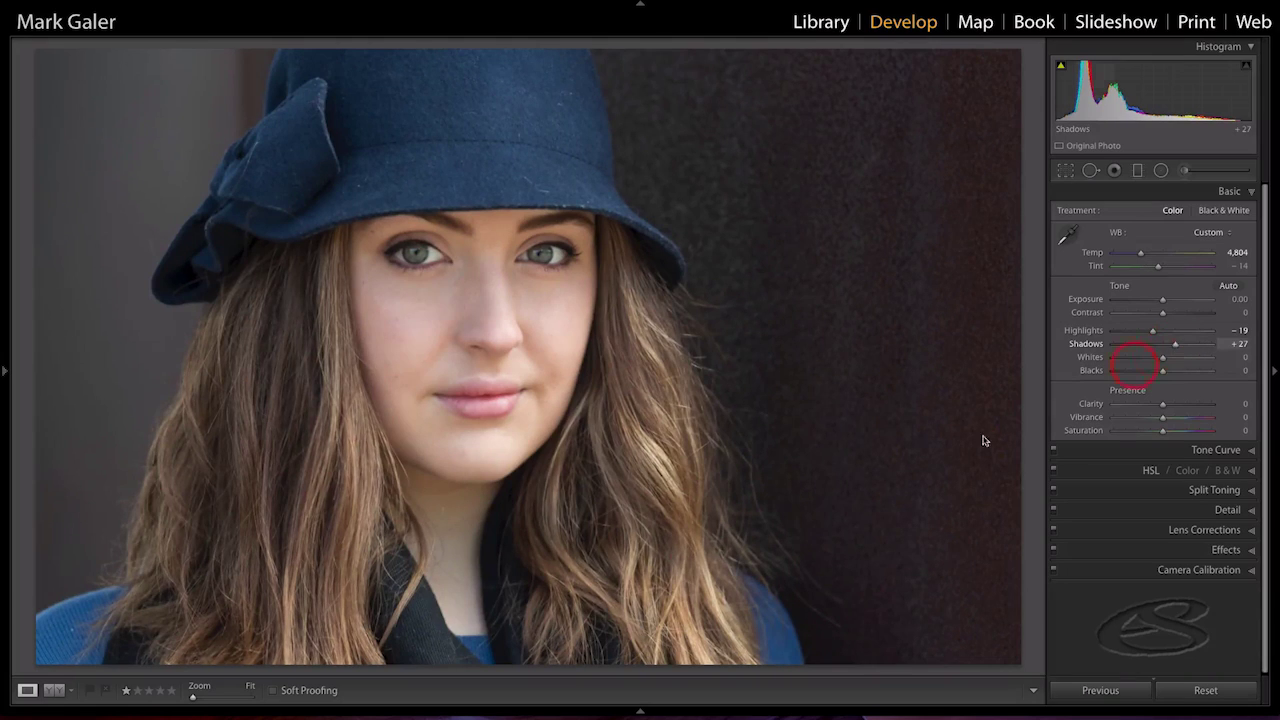
{"action": "left_click", "coordinate": [489, 522]}
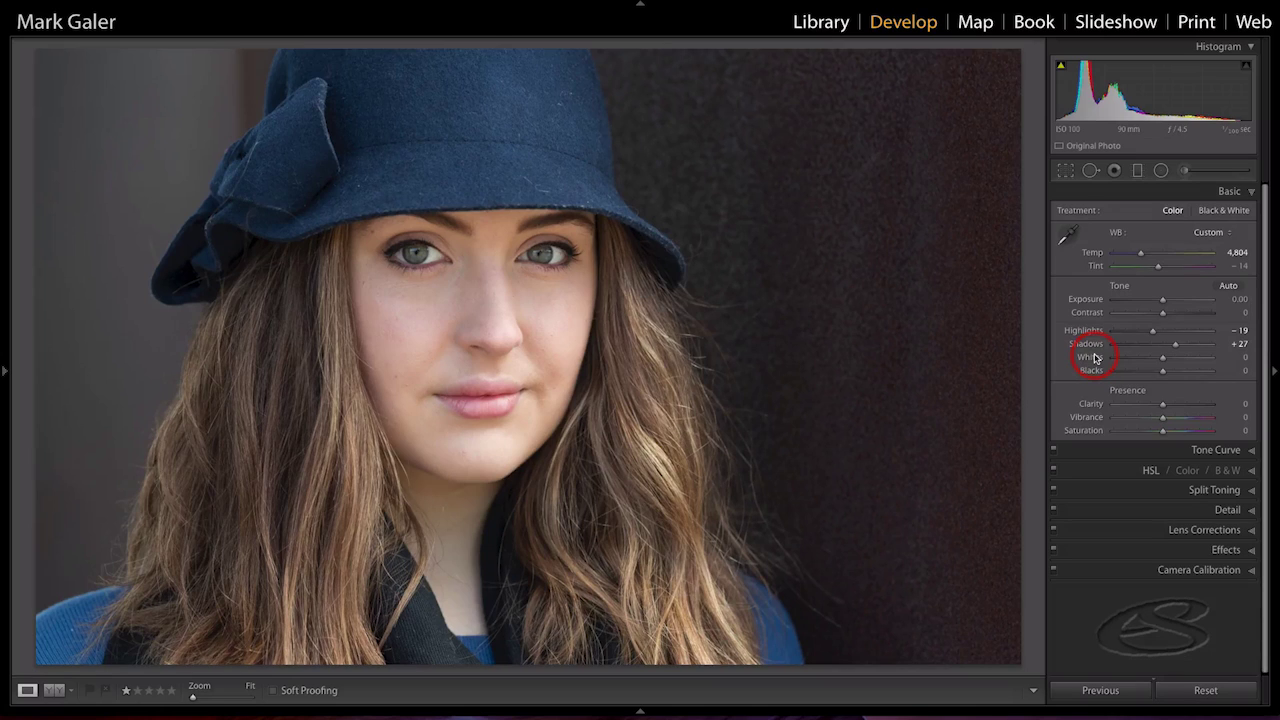
Step: Auto-set Whites to +33 and Blacks to −5, then return to the Grid view
{"action": "key", "text": "shift"}
{"action": "double_click", "coordinate": [1093, 362], "text": "shift"}
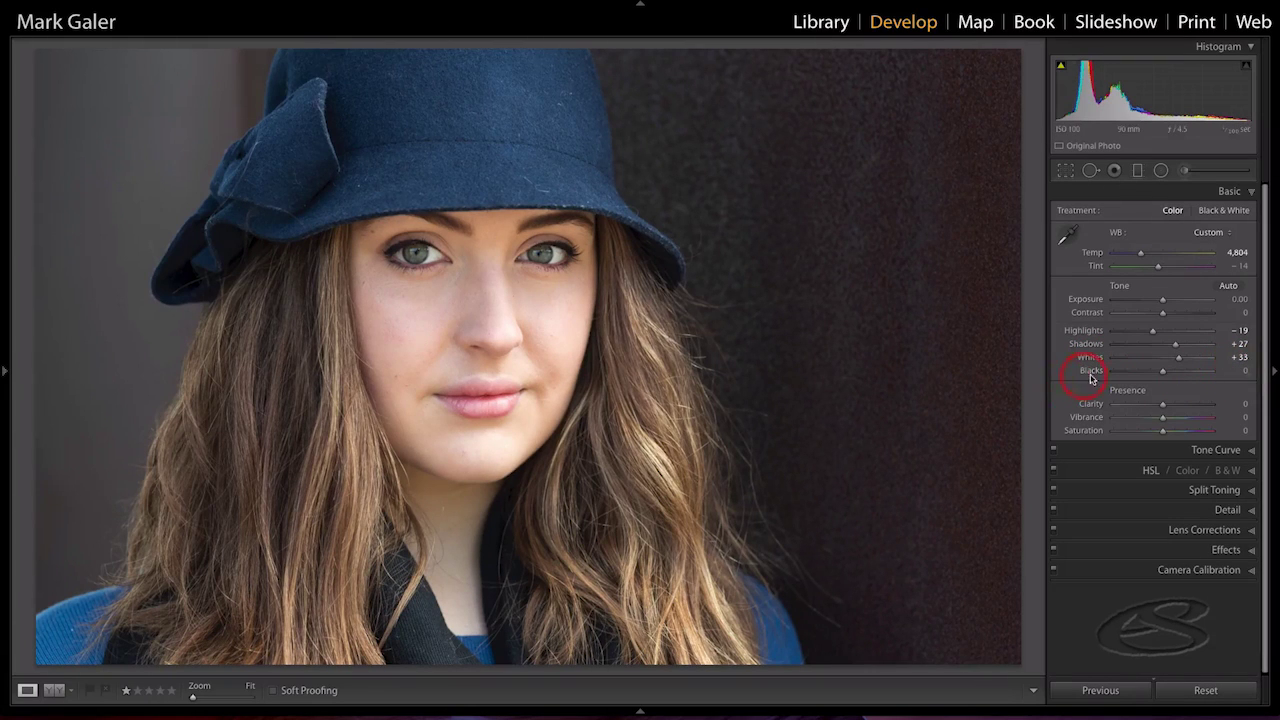
{"action": "key", "text": "shift"}
{"action": "double_click", "coordinate": [1092, 372], "text": "shift"}
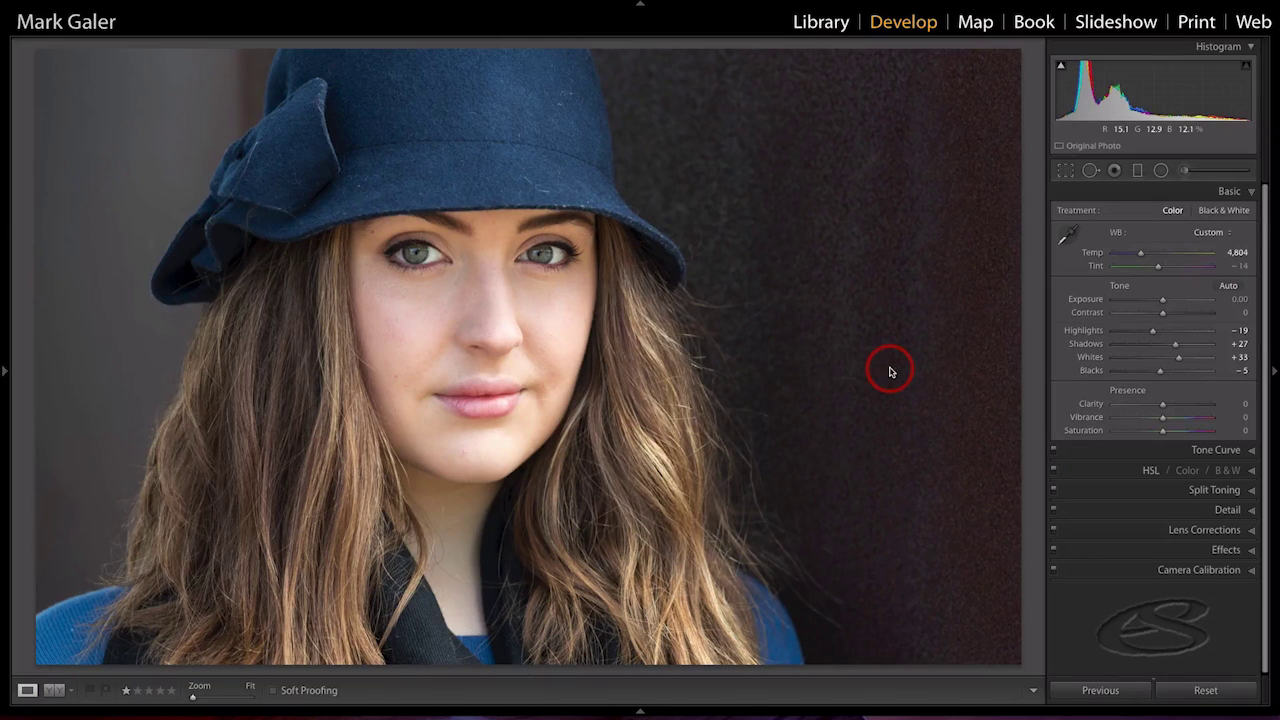
{"action": "key", "text": "g"}
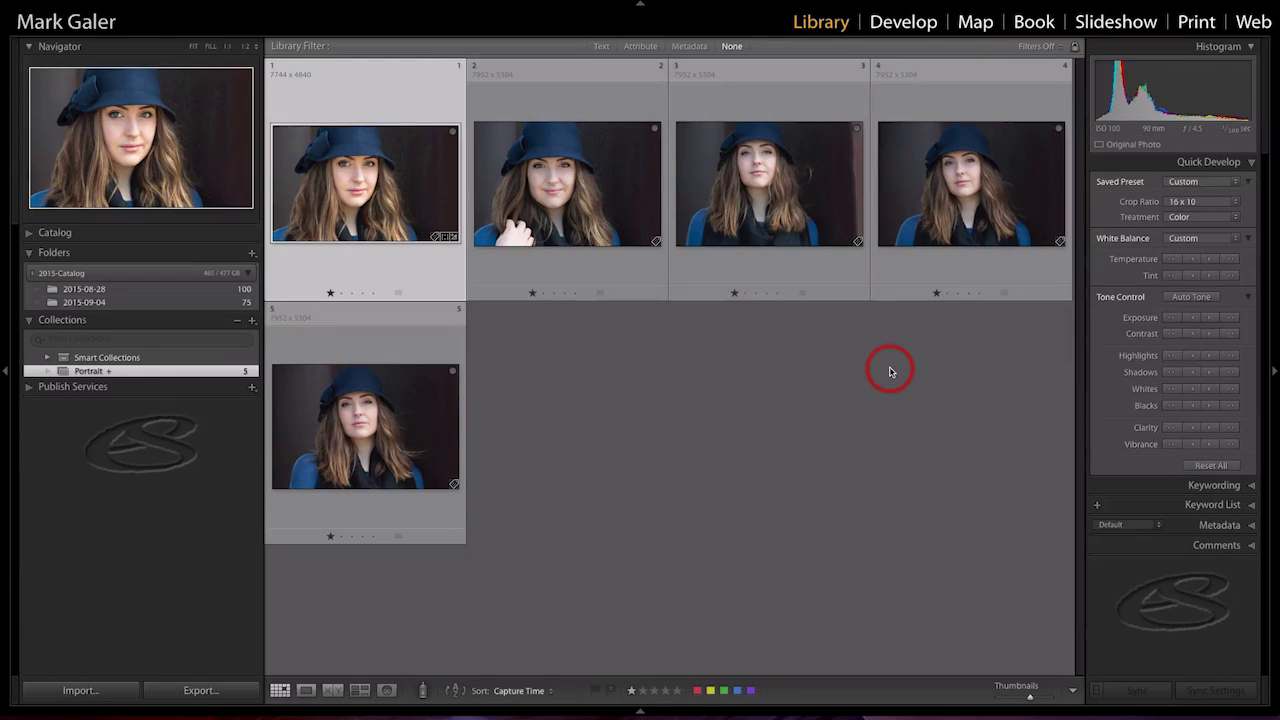
Step: Sync the first photo's settings to all five portraits, leaving Crop unchecked
{"action": "key", "text": "ctrl+a"}
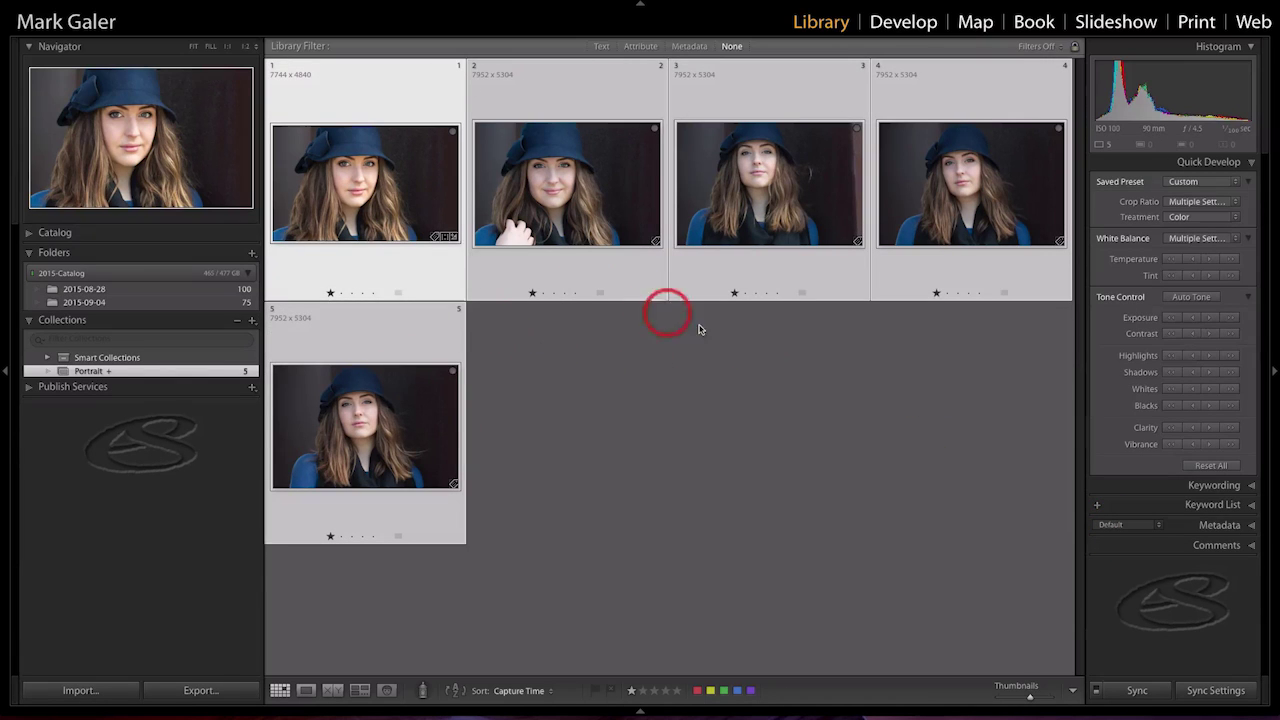
{"action": "left_click", "coordinate": [1205, 690]}
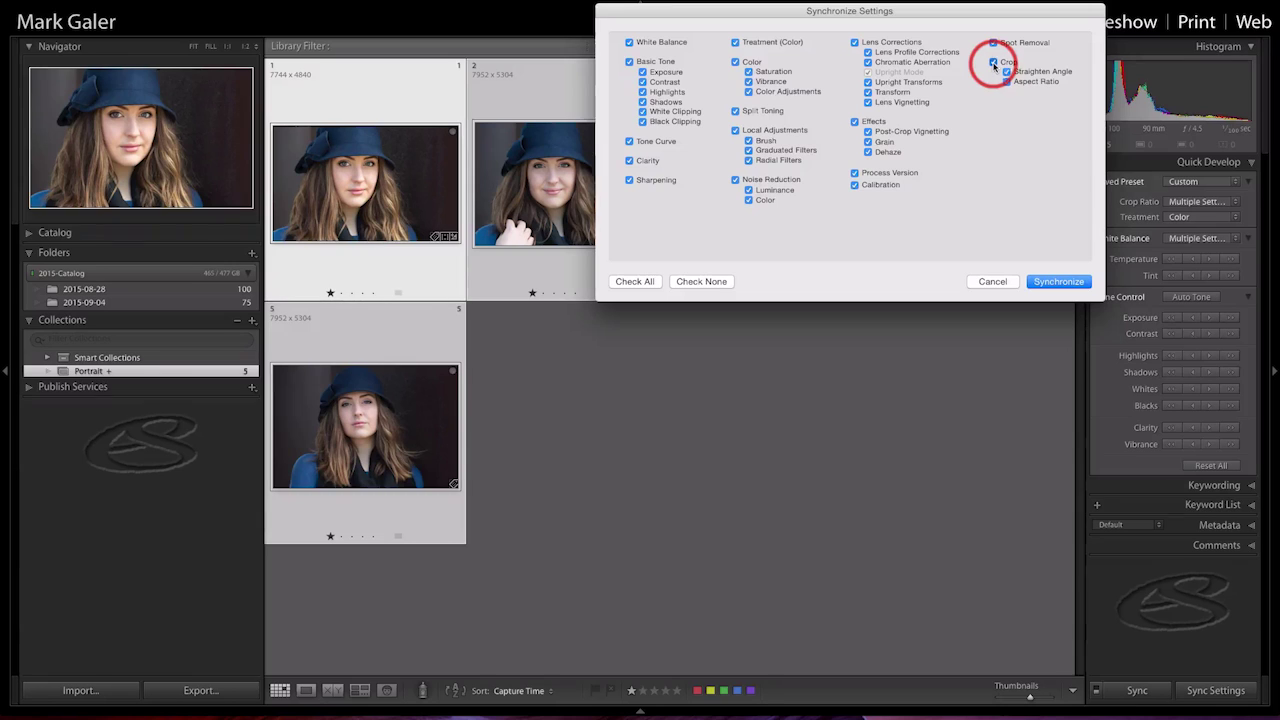
{"action": "left_click", "coordinate": [993, 63]}
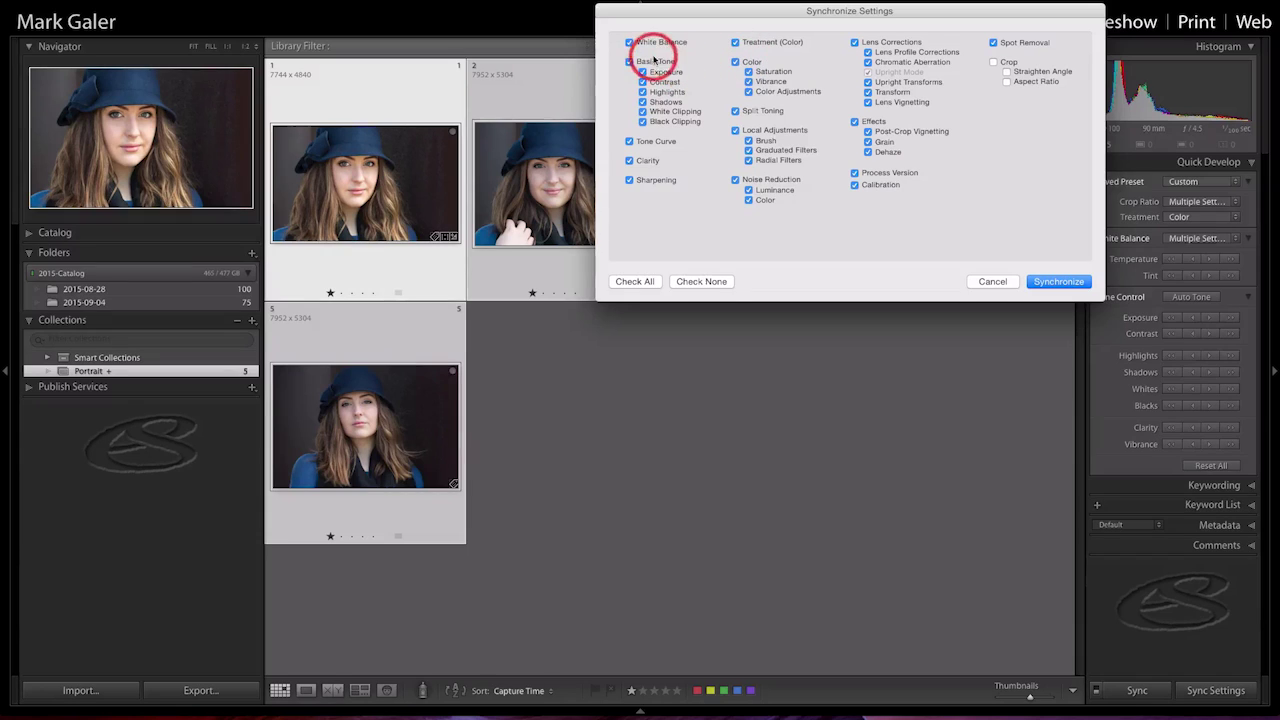
{"action": "left_click", "coordinate": [1062, 284]}
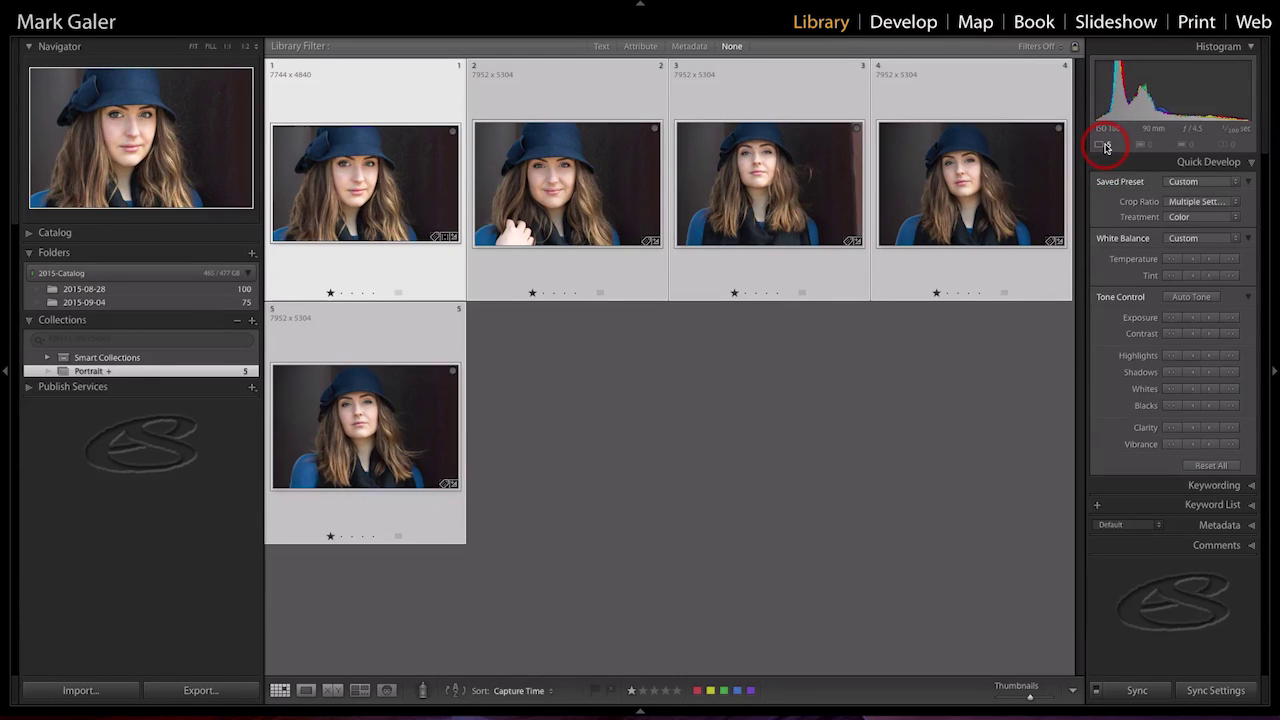
Step: Build Smart Previews for all five portraits from the status icon under the histogram
{"action": "mouse_move", "coordinate": [1106, 148]}
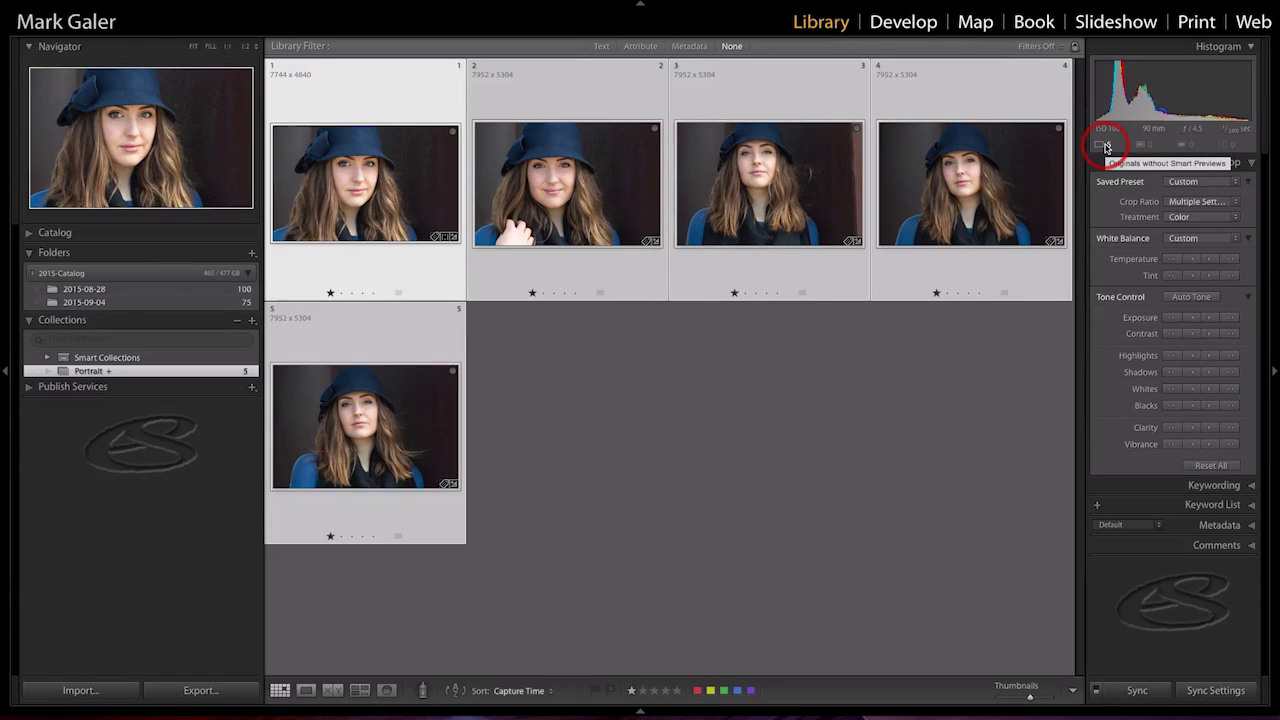
{"action": "left_click", "coordinate": [1106, 148]}
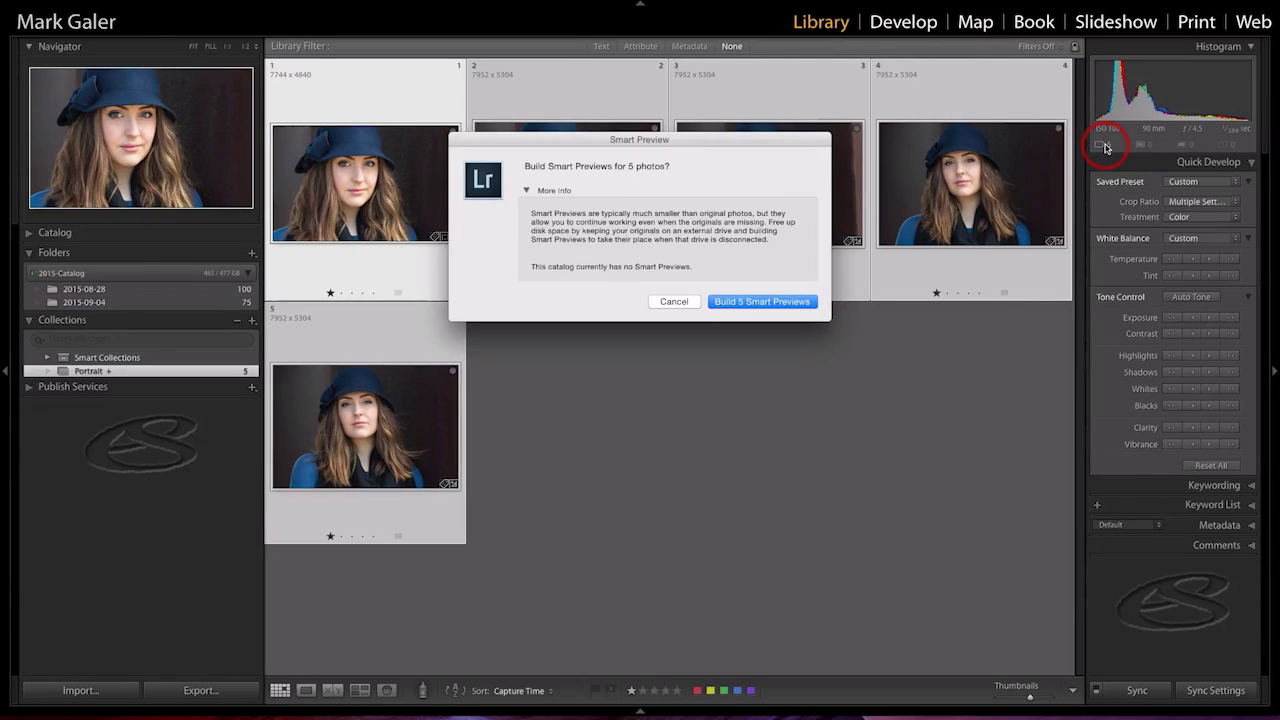
{"action": "left_click", "coordinate": [778, 302]}
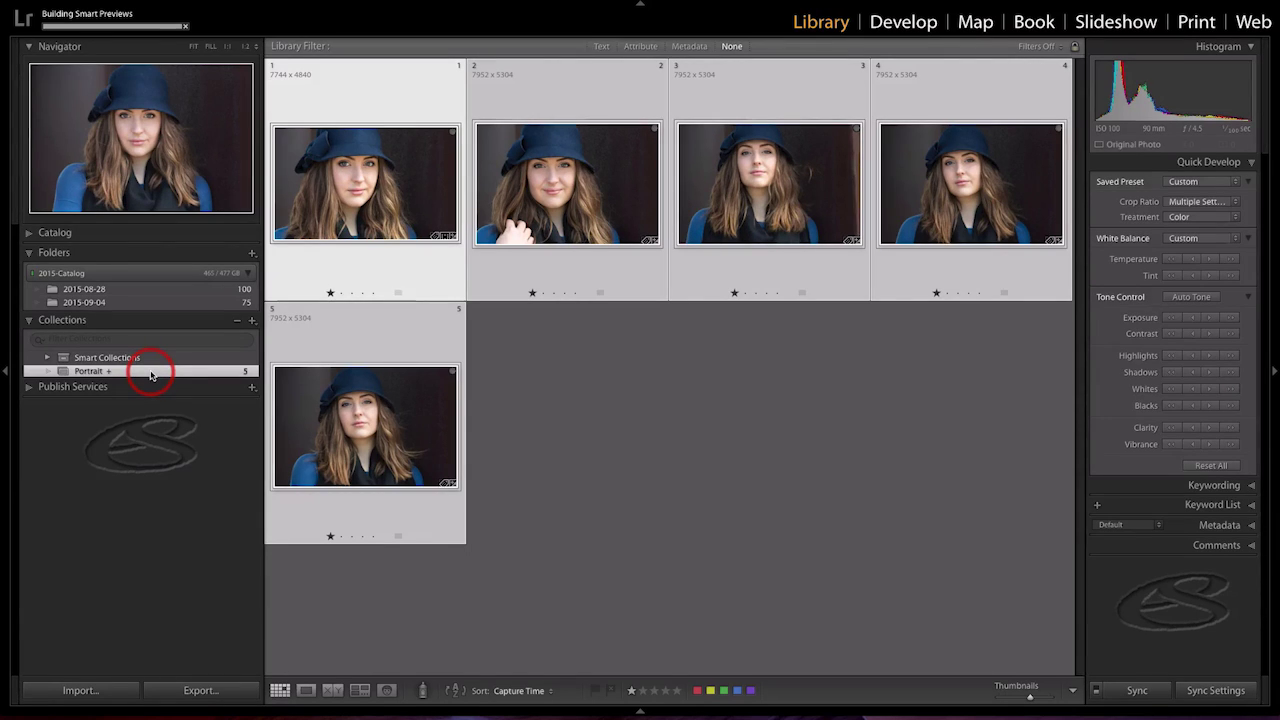
Step: Export the Portrait collection as the catalog 'Teagan-Shoot' without negative files
{"action": "right_click", "coordinate": [151, 375]}
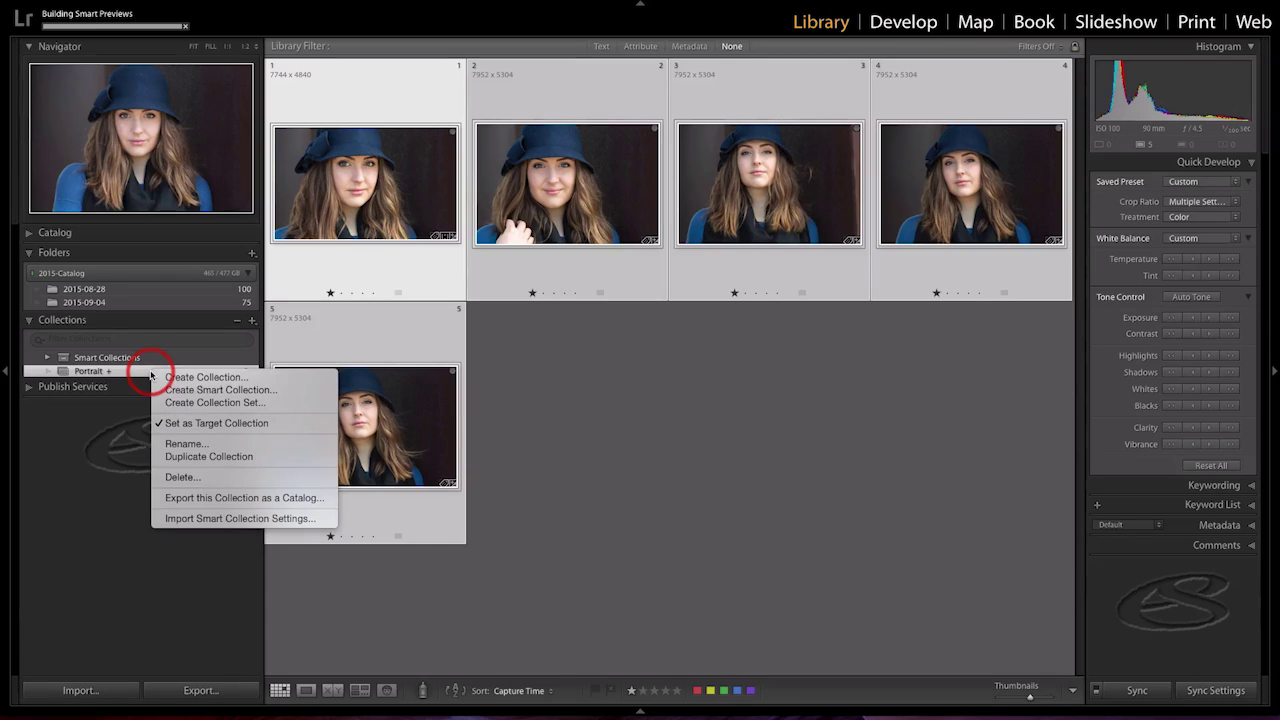
{"action": "left_click", "coordinate": [217, 498]}
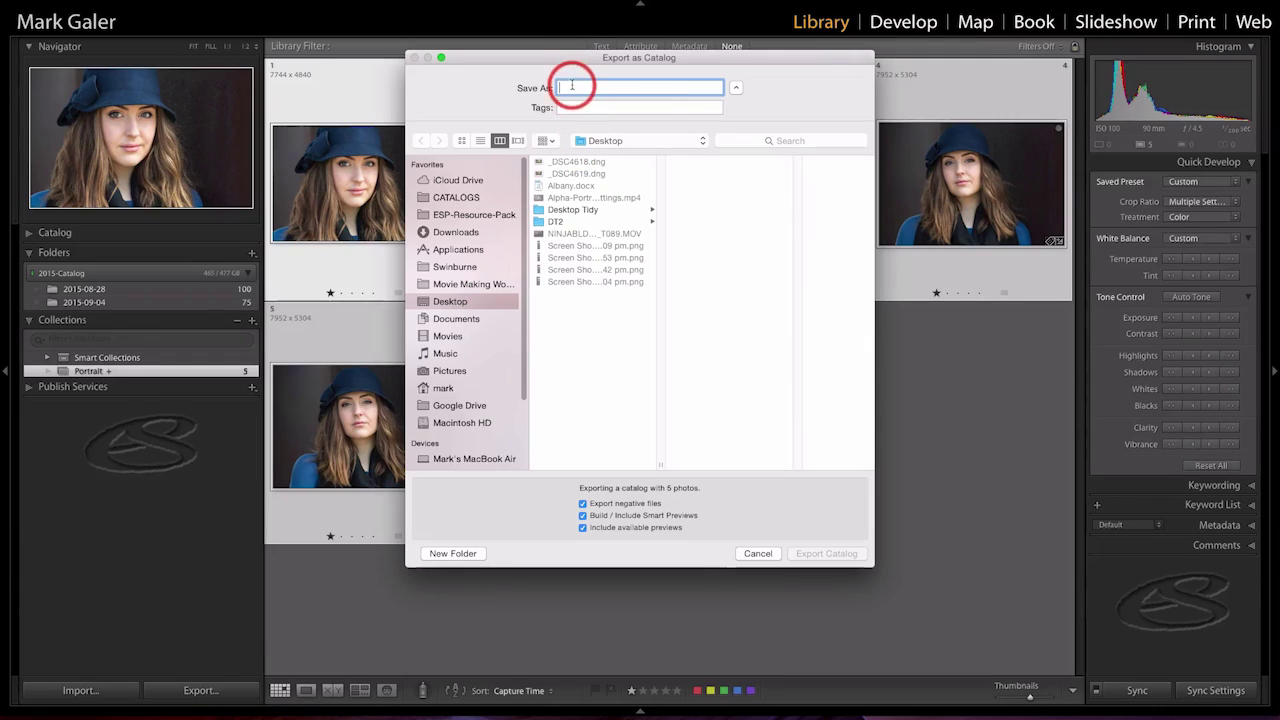
{"action": "type", "text": "Teag"}
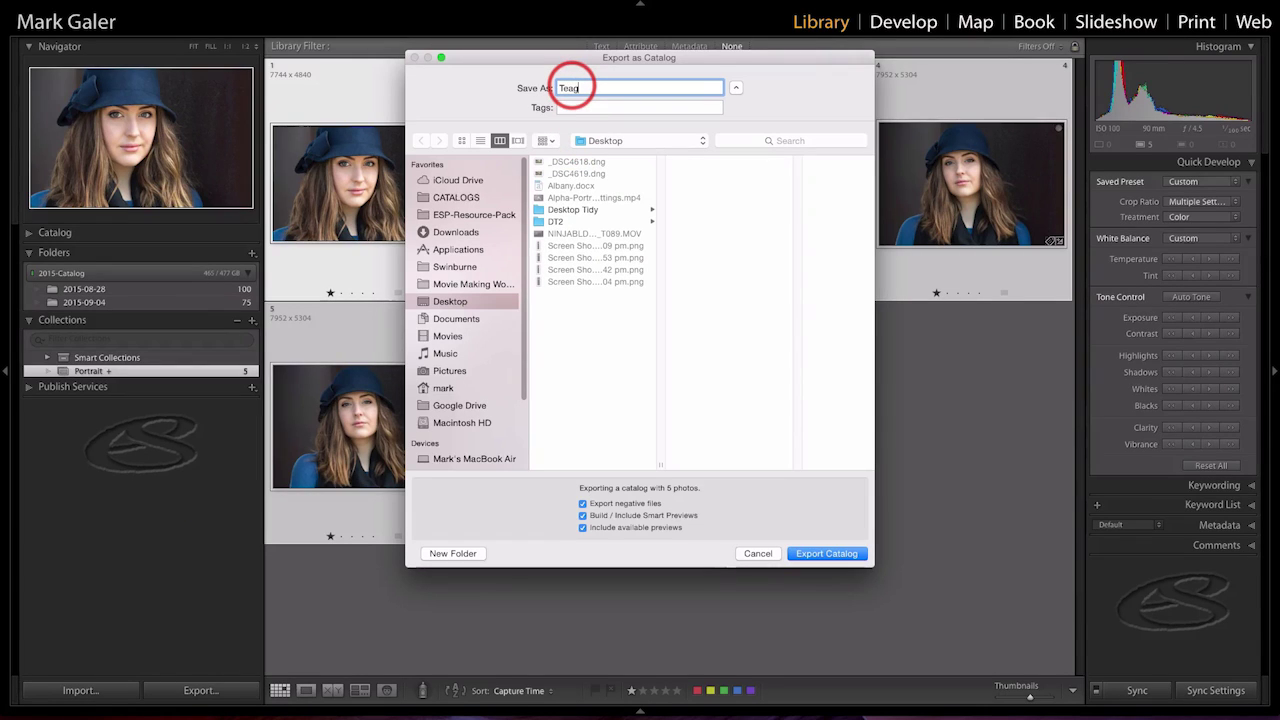
{"action": "type", "text": "an-Shoot"}
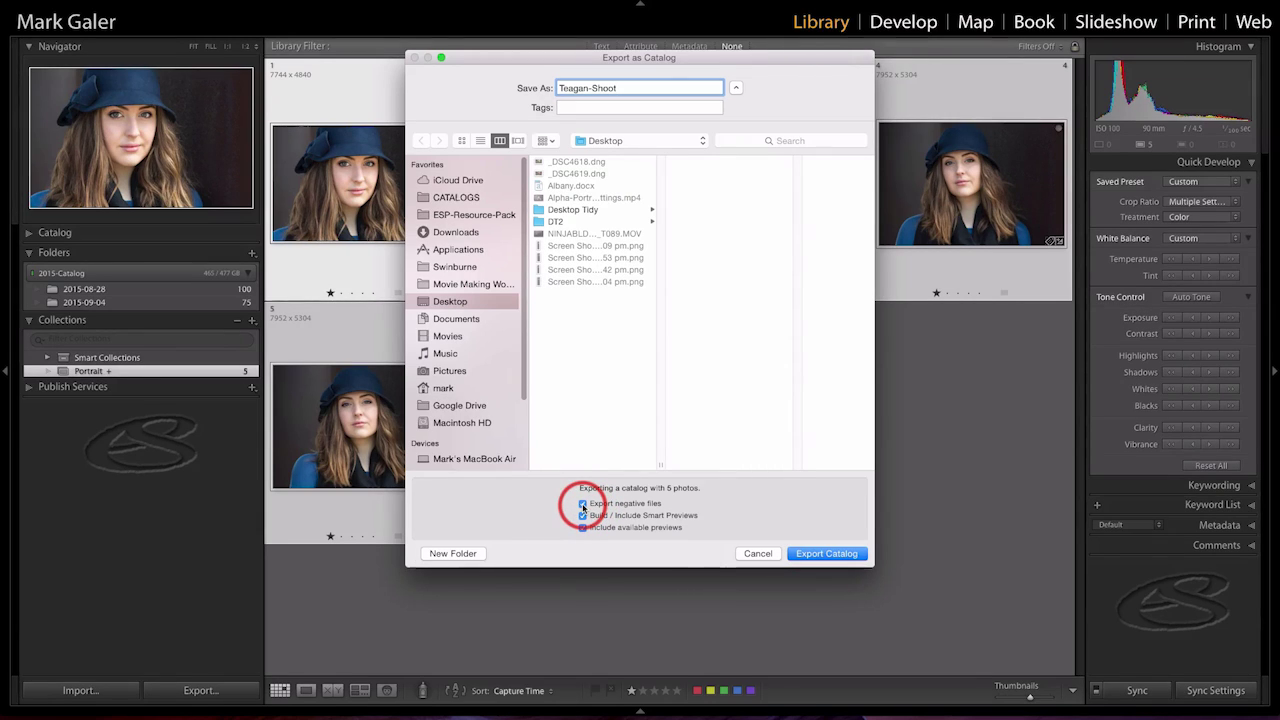
{"action": "left_click", "coordinate": [621, 506]}
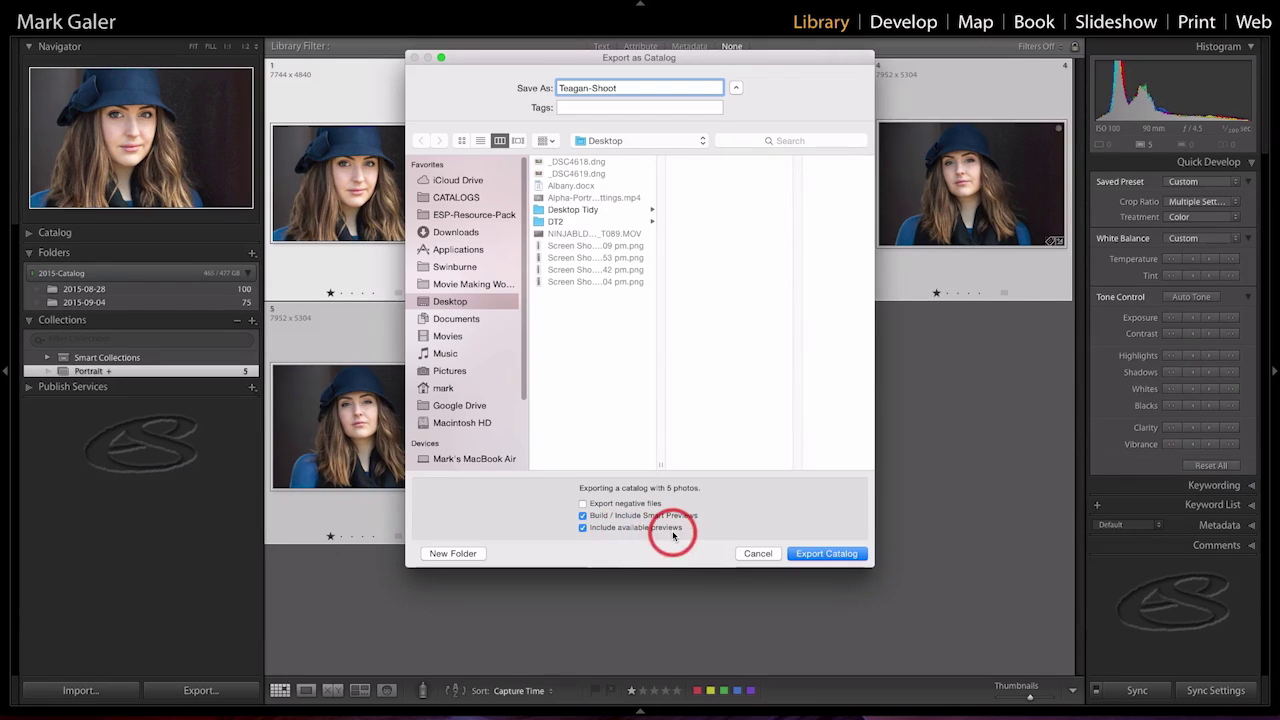
{"action": "left_click", "coordinate": [812, 557]}
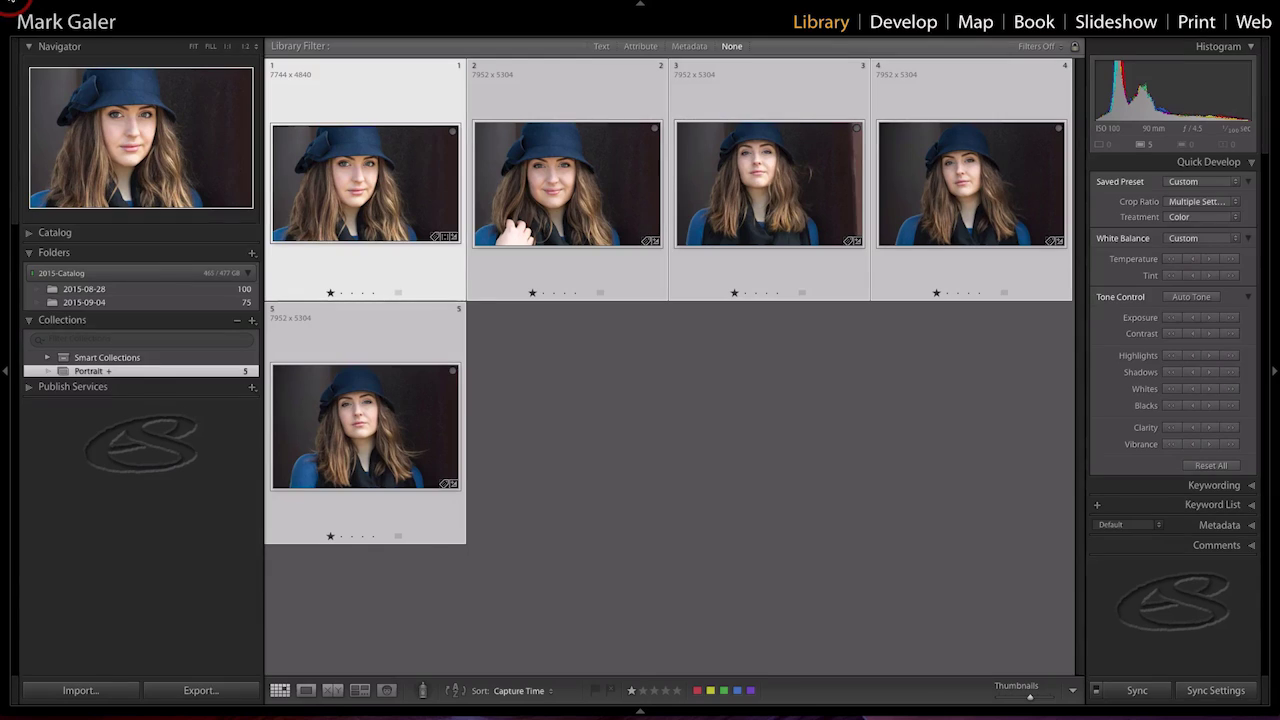
Step: Open Teagan-Shoot.lrcat from the desktop Teagan-Shoot folder in Finder
{"action": "mouse_move", "coordinate": [8, 8]}
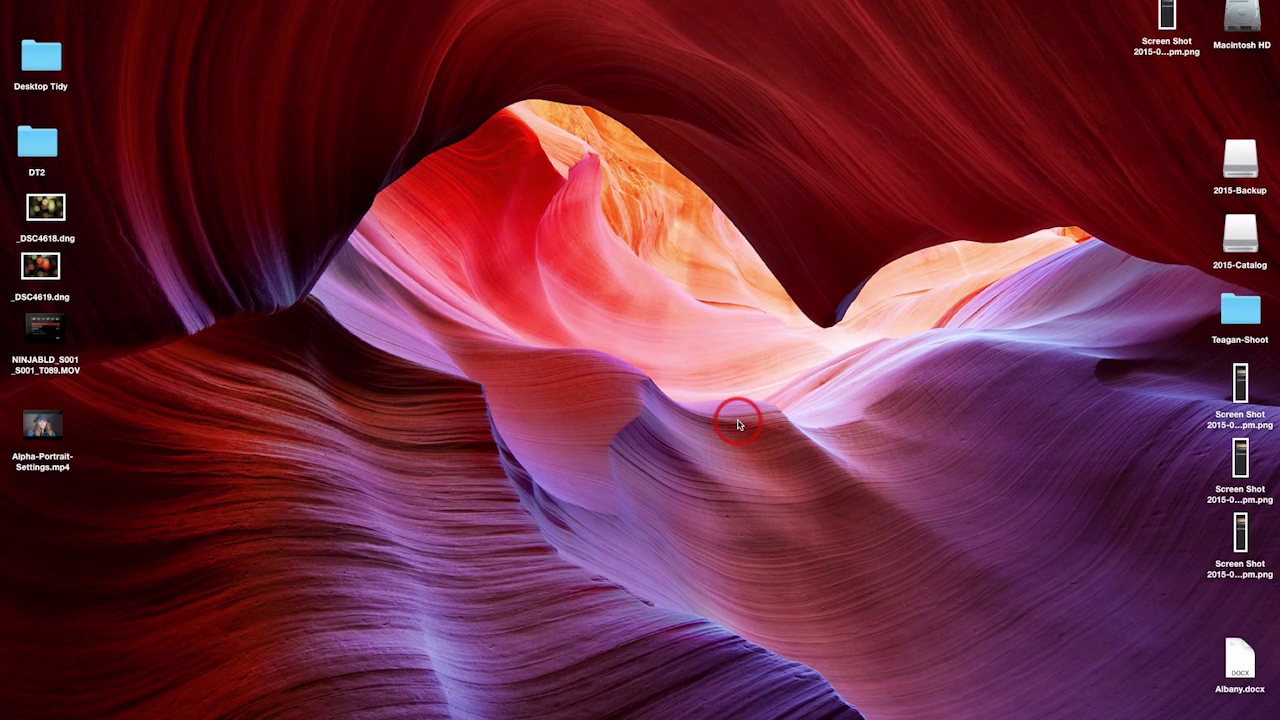
{"action": "double_click", "coordinate": [1243, 313]}
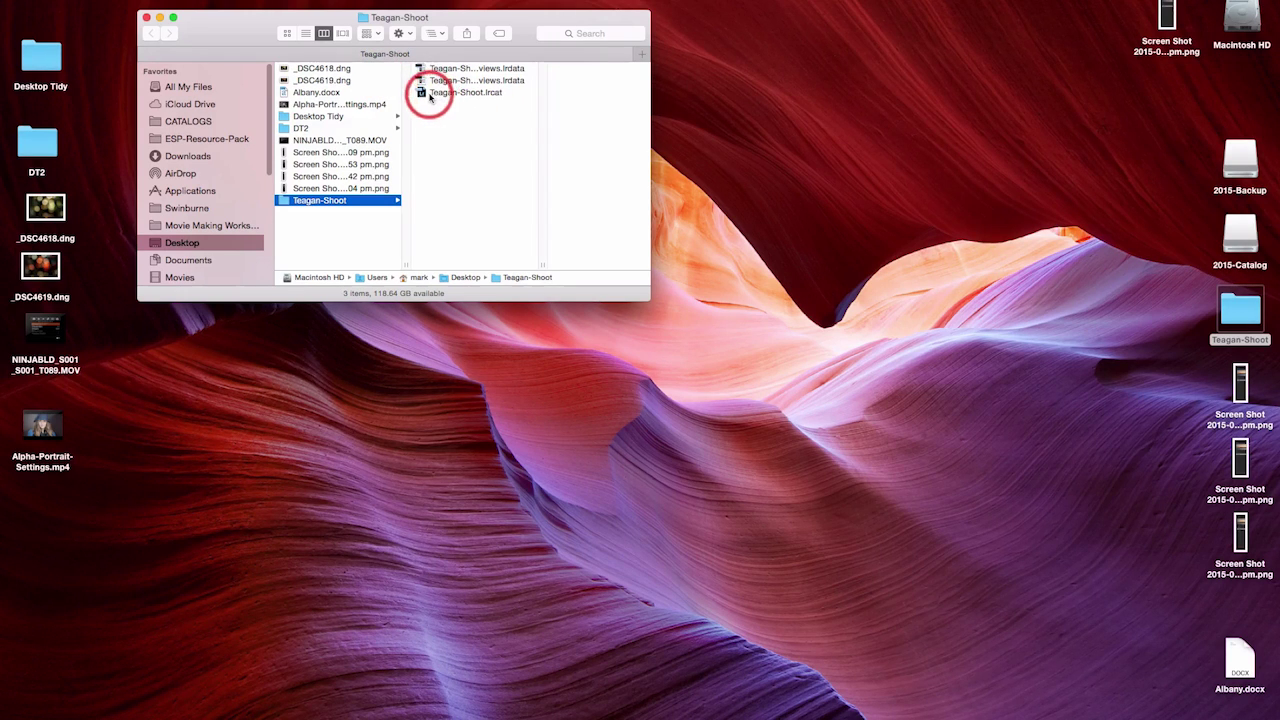
{"action": "left_click_drag", "start_coordinate": [541, 265], "coordinate": [600, 262]}
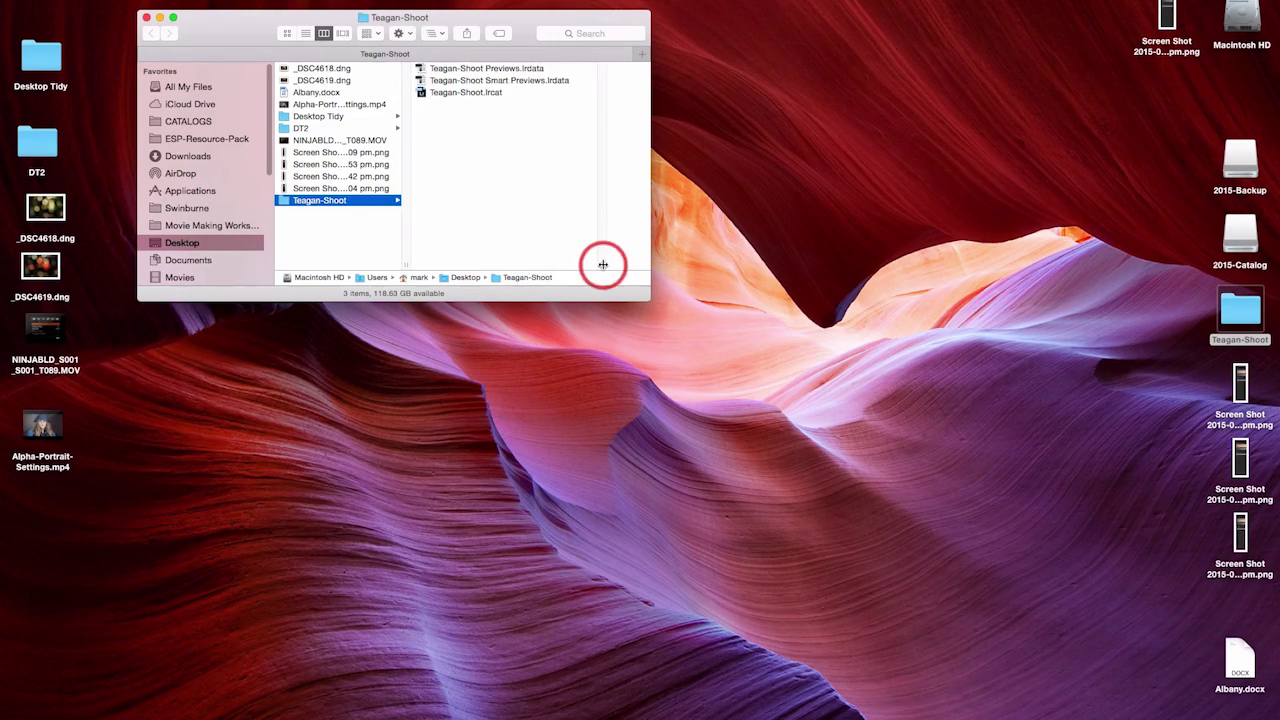
{"action": "left_click", "coordinate": [423, 95]}
{"action": "double_click", "coordinate": [423, 95]}
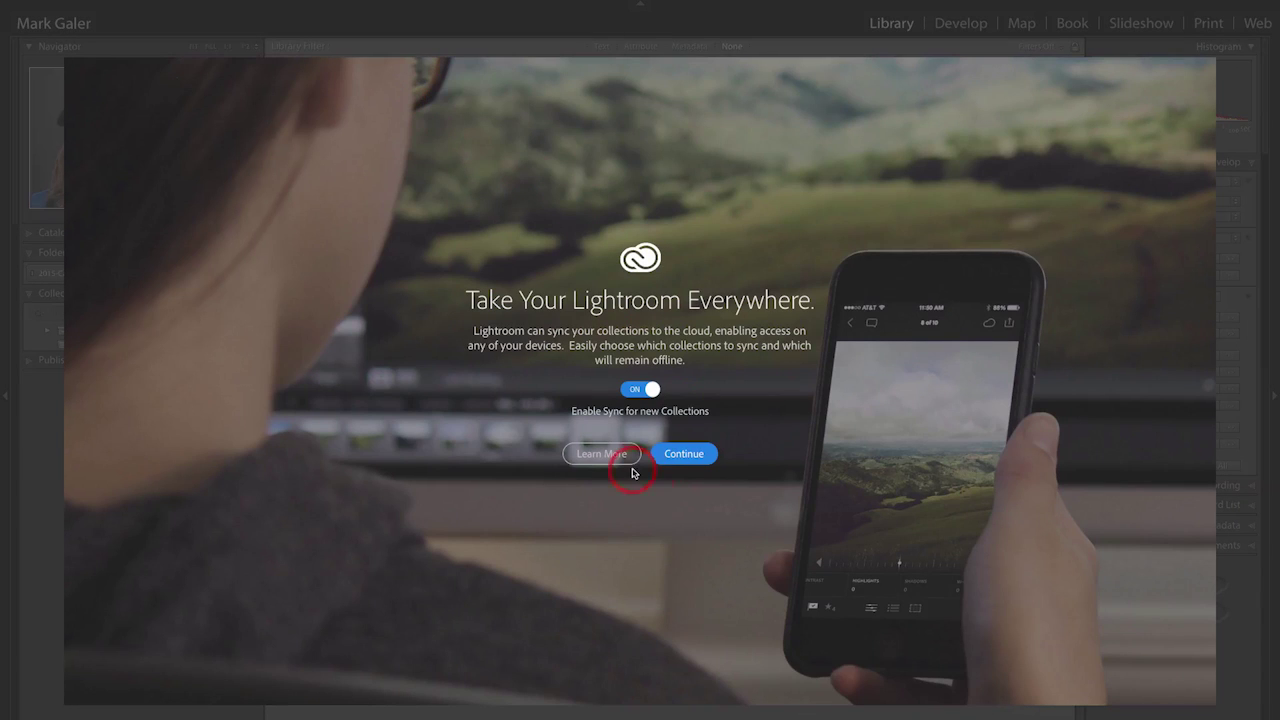
Step: Dismiss the sync welcome screen and eject the 2015-Backup and 2015-Catalog drives
{"action": "left_click", "coordinate": [684, 456]}
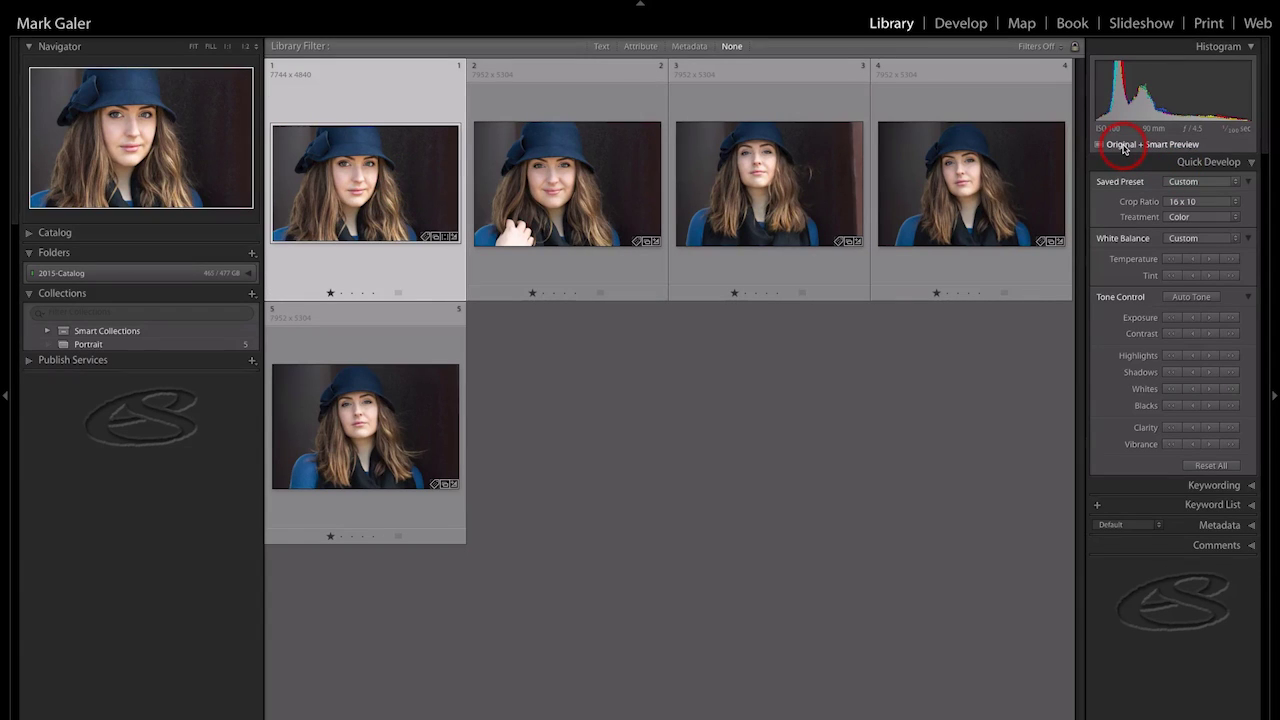
{"action": "mouse_move", "coordinate": [1123, 149]}
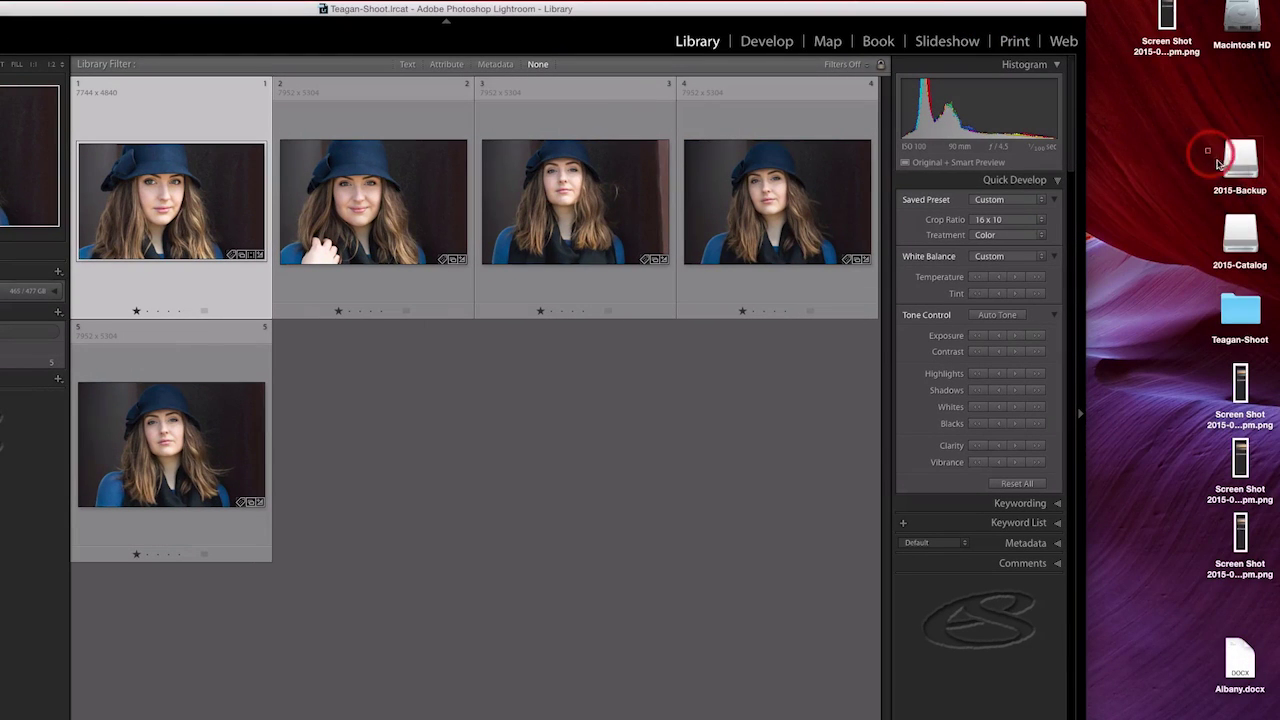
{"action": "left_click_drag", "start_coordinate": [1248, 250], "coordinate": [1220, 188]}
{"action": "left_click", "coordinate": [1201, 168]}
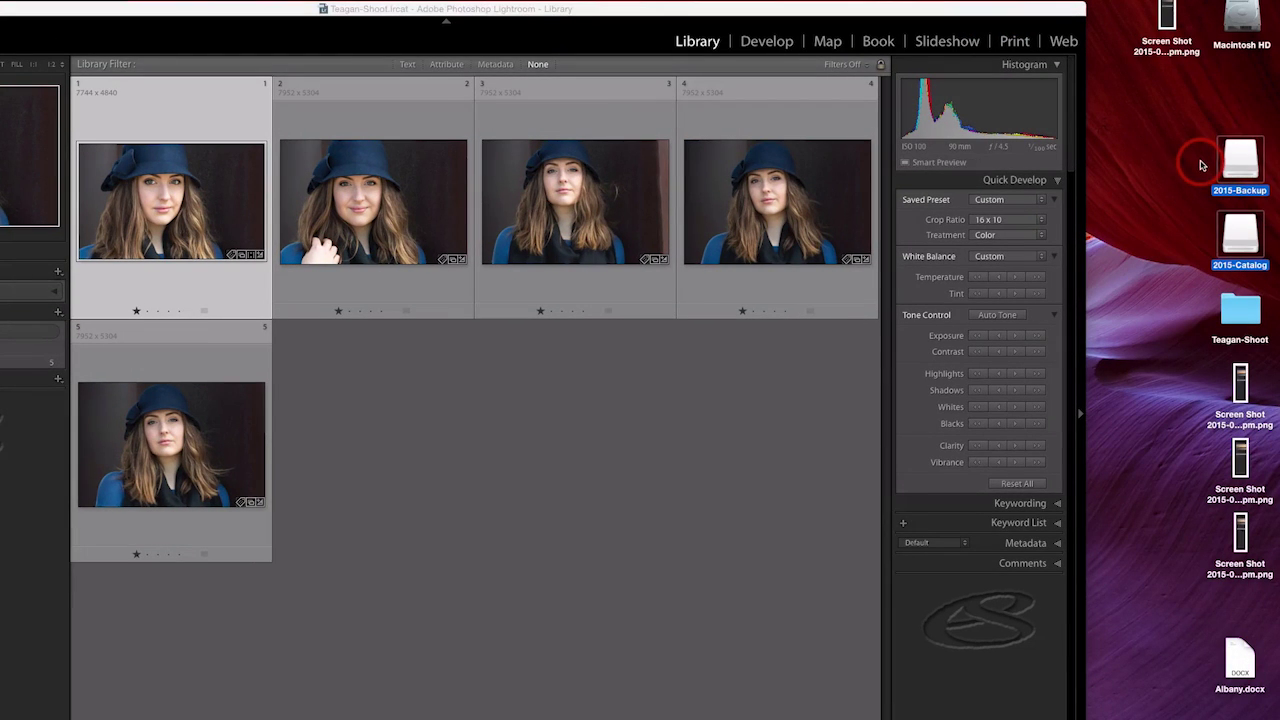
{"action": "left_click_drag", "start_coordinate": [924, 10], "coordinate": [1129, 4]}
Step: Confirm the offline Smart Preview status and open the first portrait in Loupe view
{"action": "left_click", "coordinate": [1132, 146]}
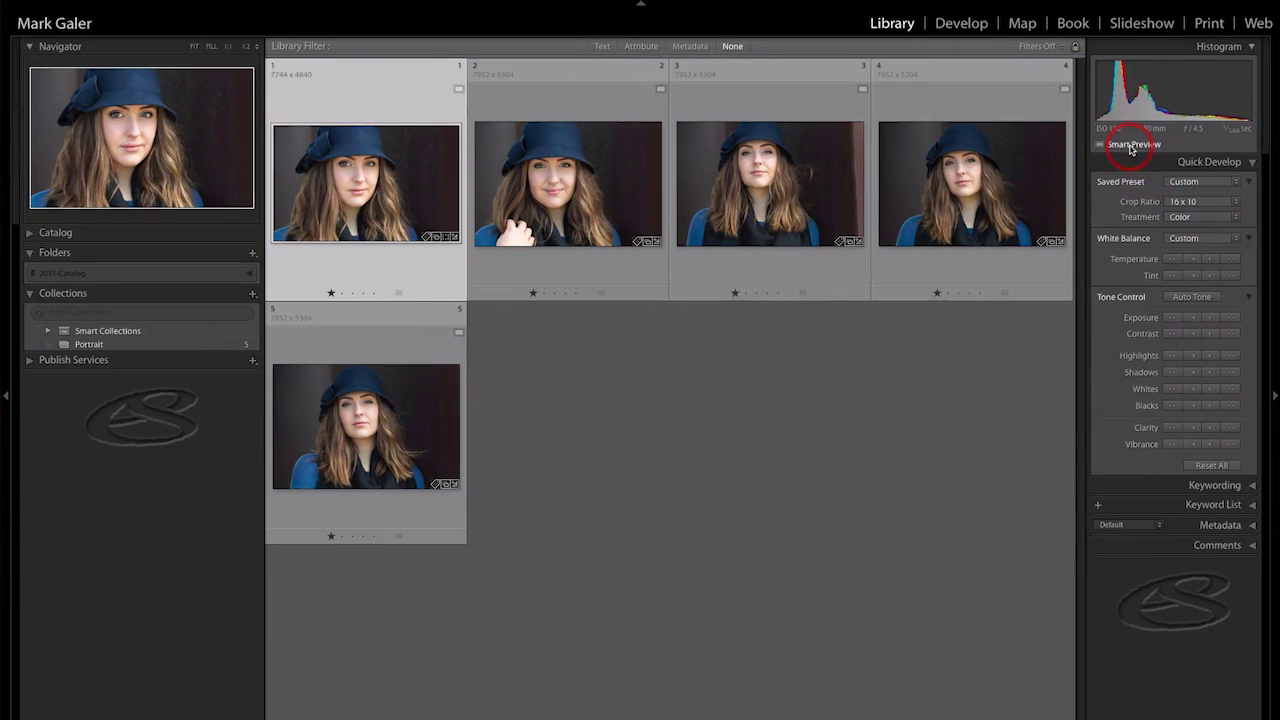
{"action": "mouse_move", "coordinate": [1130, 148]}
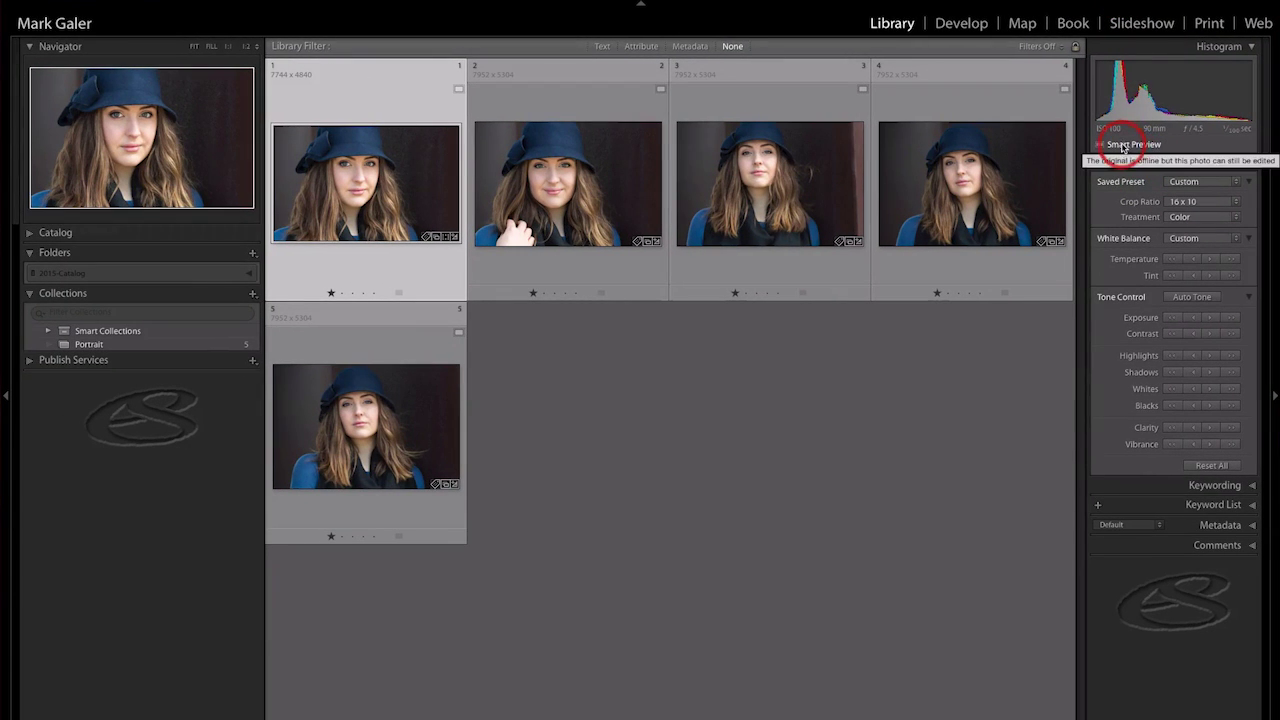
{"action": "left_click", "coordinate": [738, 438]}
{"action": "left_click", "coordinate": [491, 234]}
{"action": "double_click", "coordinate": [371, 191]}
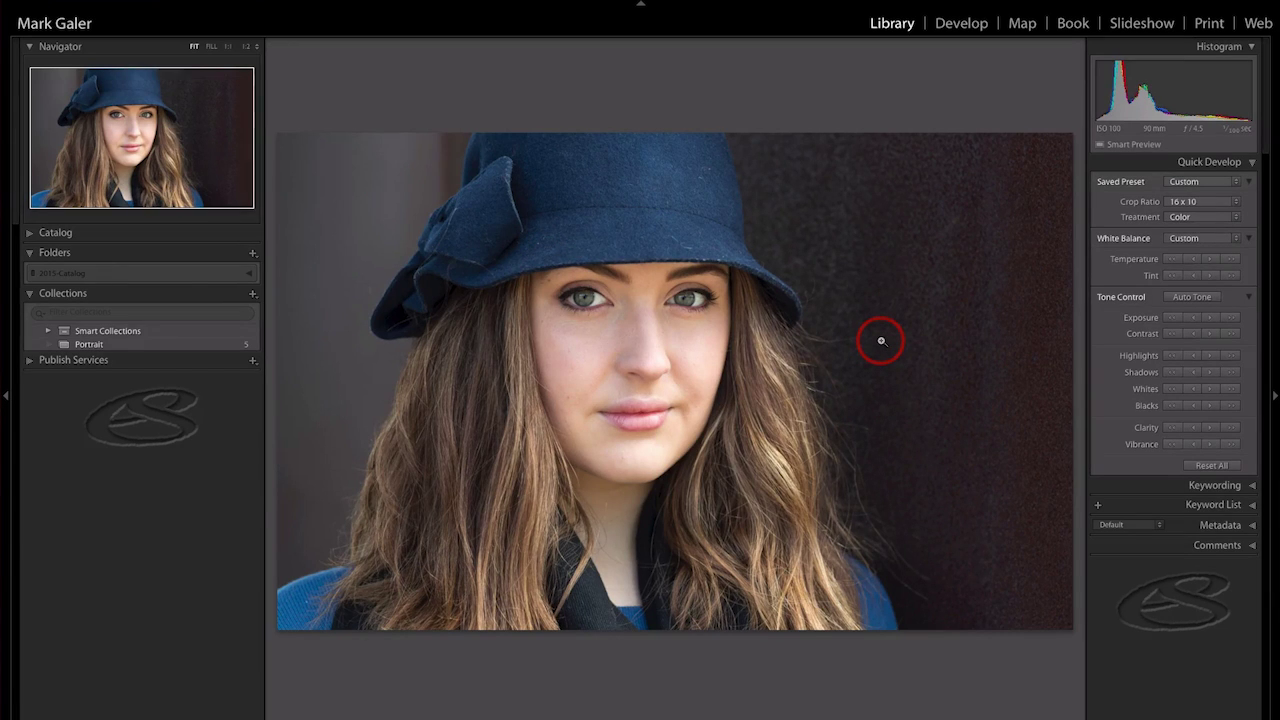
Step: In Develop, add a −37 Color Priority post-crop vignette and raise Exposure to +0.35
{"action": "left_click", "coordinate": [976, 26]}
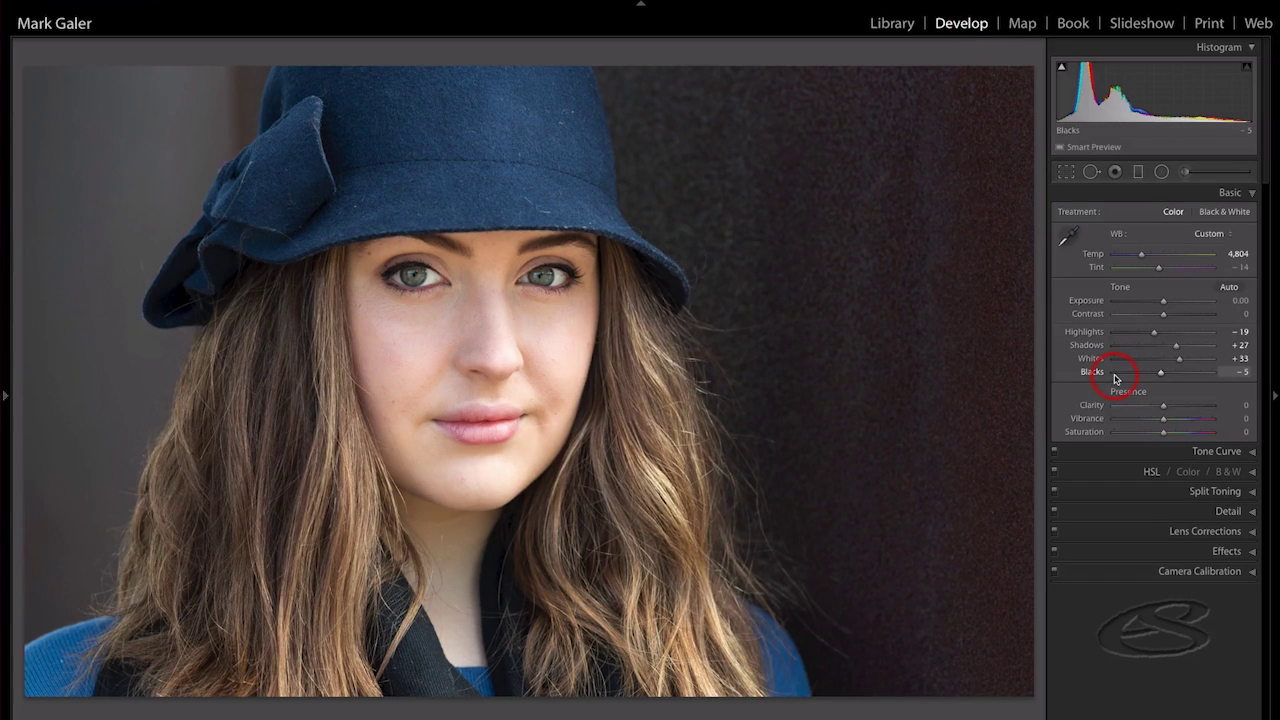
{"action": "left_click", "coordinate": [1194, 552]}
{"action": "left_click", "coordinate": [1200, 345]}
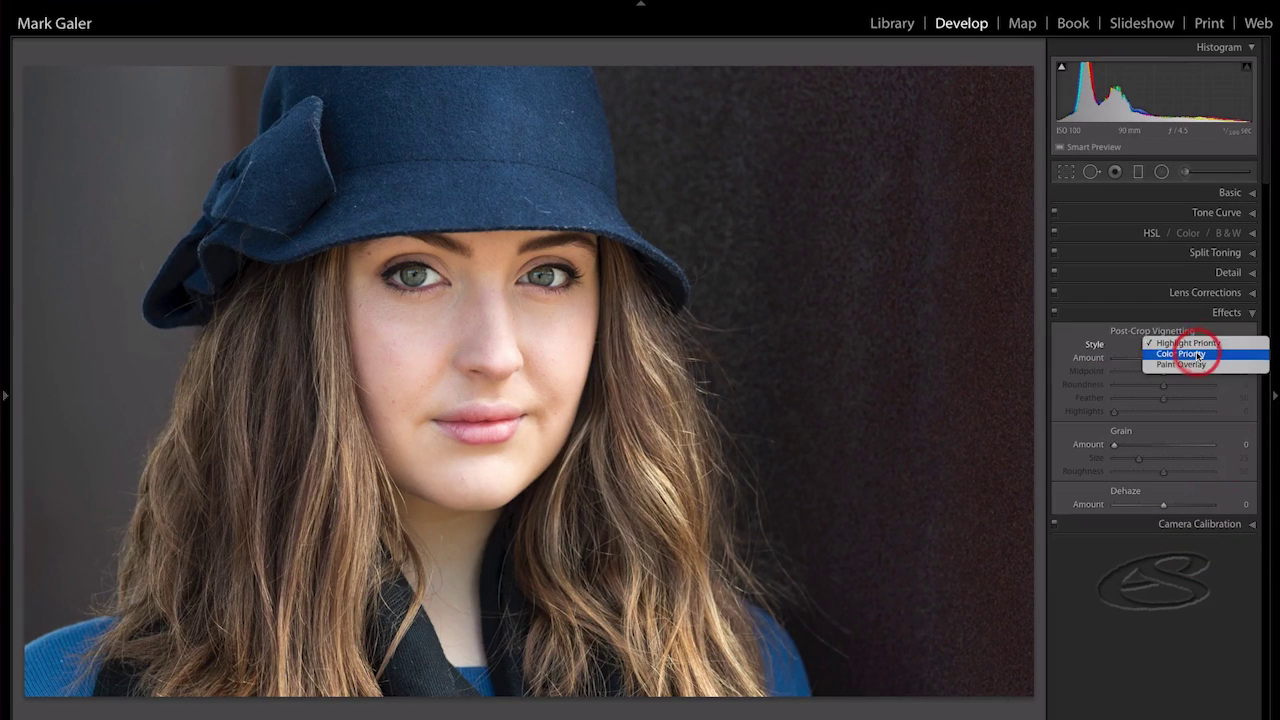
{"action": "left_click", "coordinate": [1190, 358]}
{"action": "left_click_drag", "start_coordinate": [1161, 360], "coordinate": [1143, 363]}
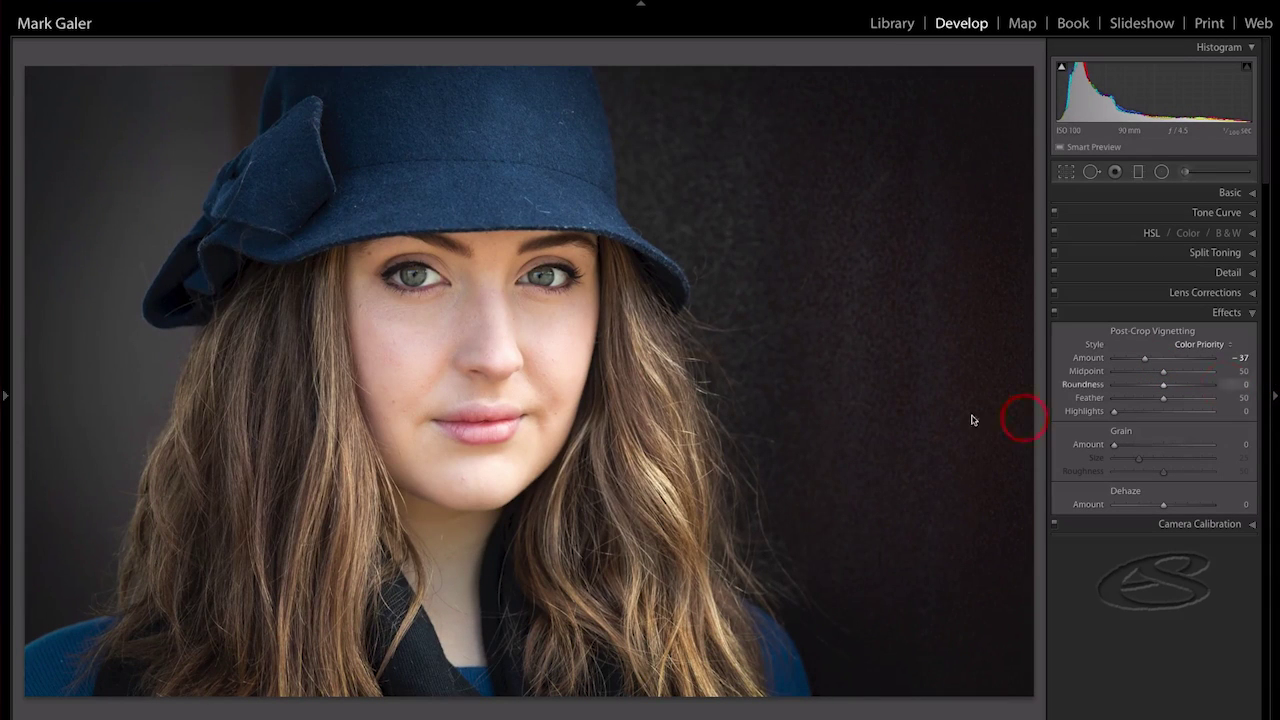
{"action": "left_click", "coordinate": [1210, 193]}
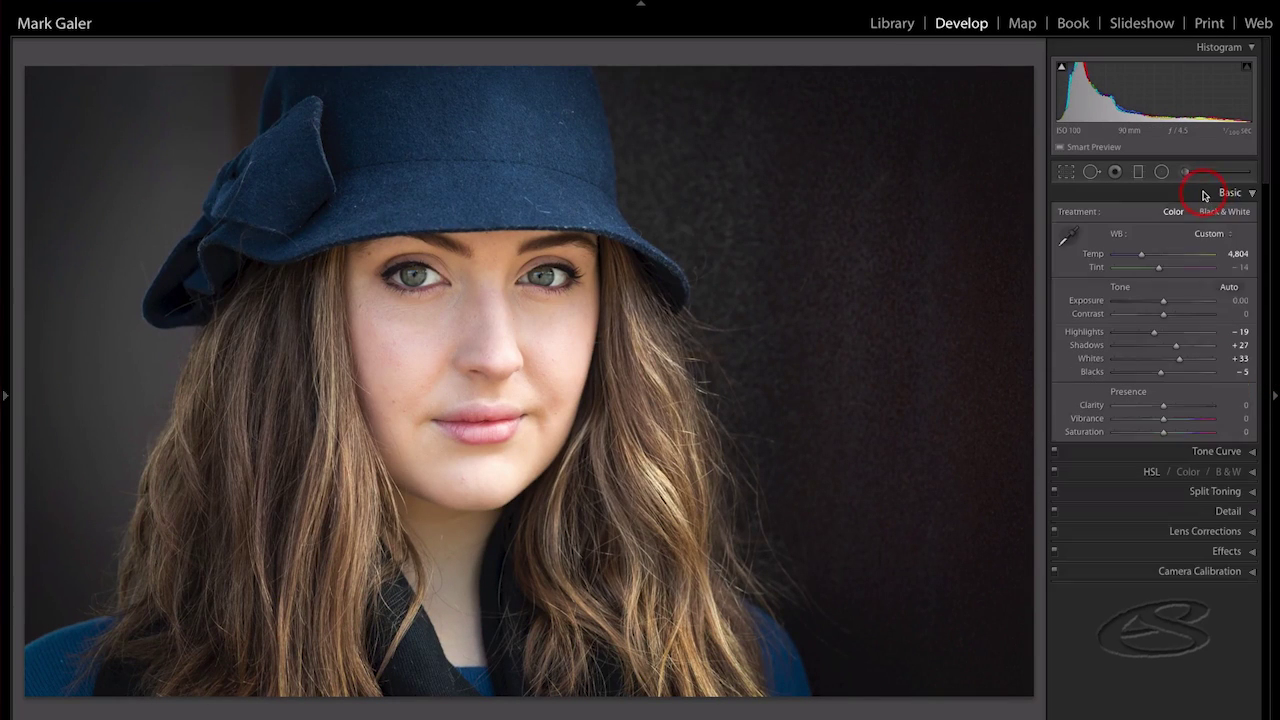
{"action": "left_click_drag", "start_coordinate": [1163, 299], "coordinate": [1166, 303]}
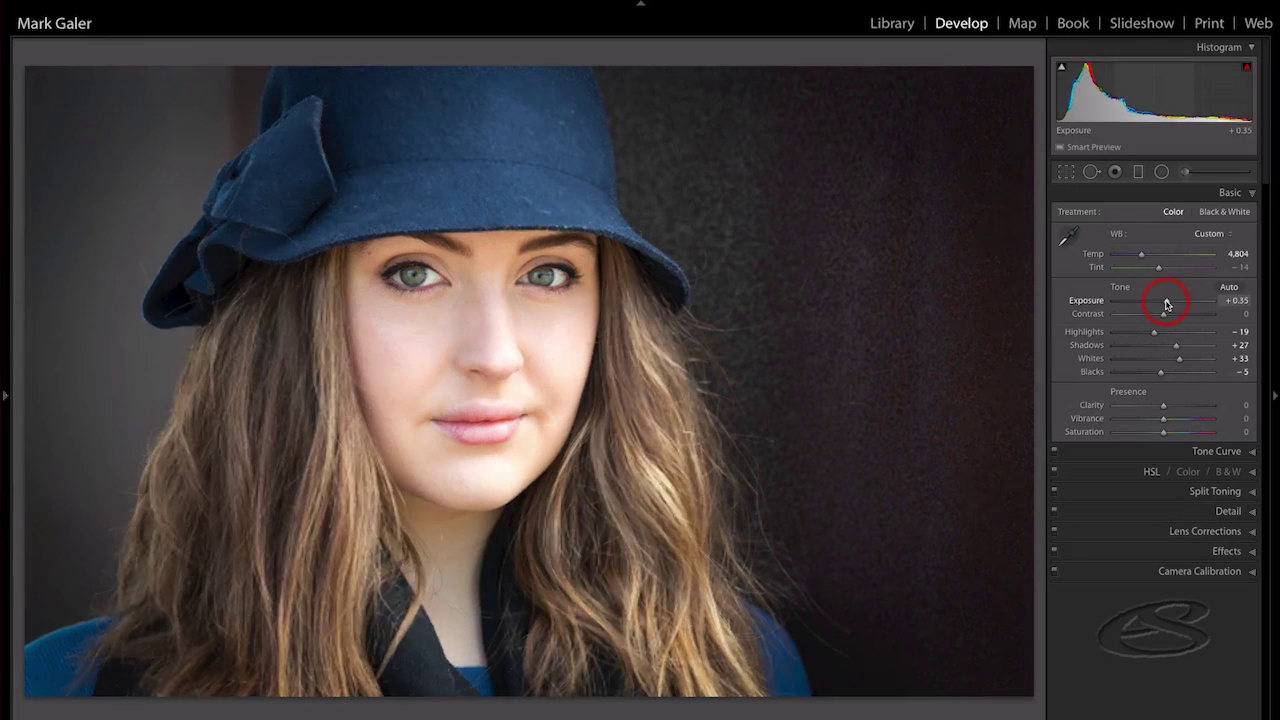